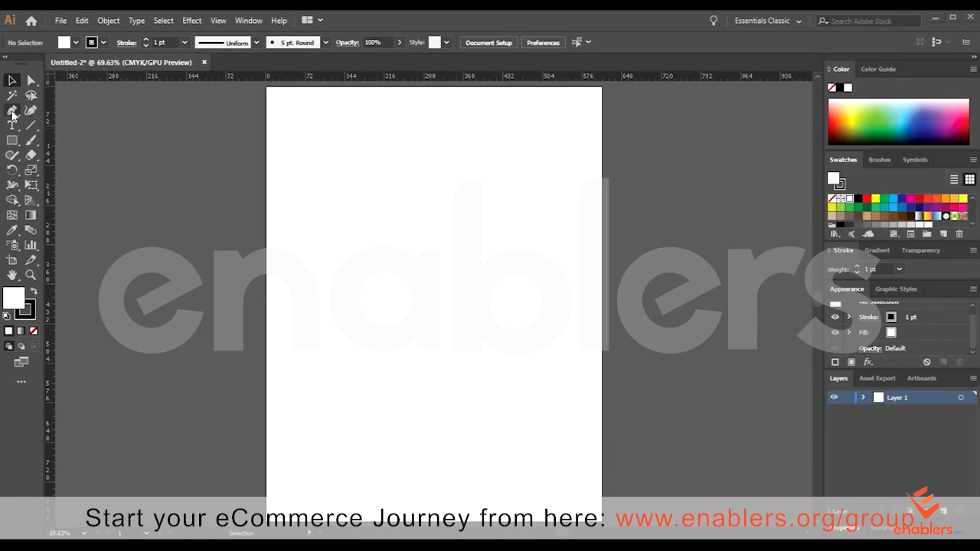
- Draw a closed six-point polygon with straight segments on the artboard using the Pen tool
{"action": "left_click", "coordinate": [13, 111]}
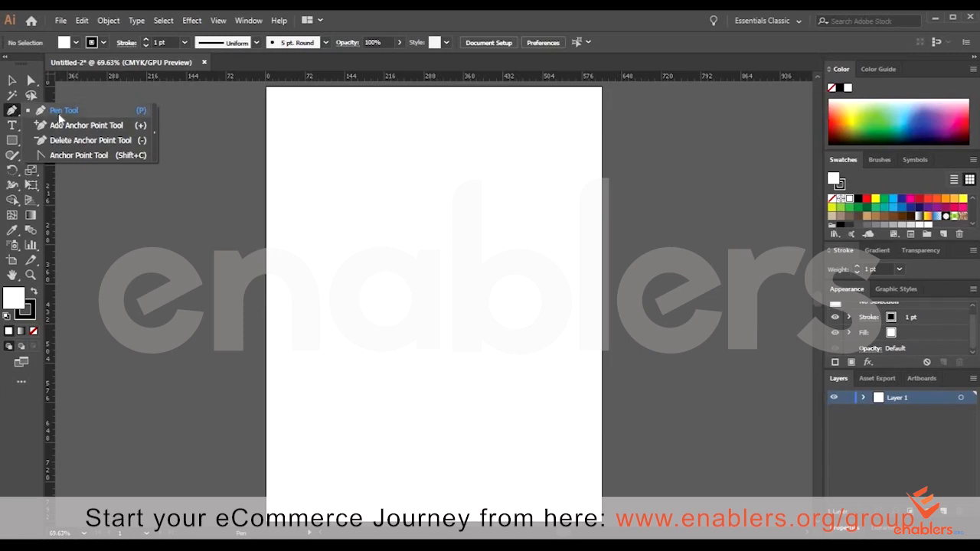
{"action": "left_click", "coordinate": [60, 115]}
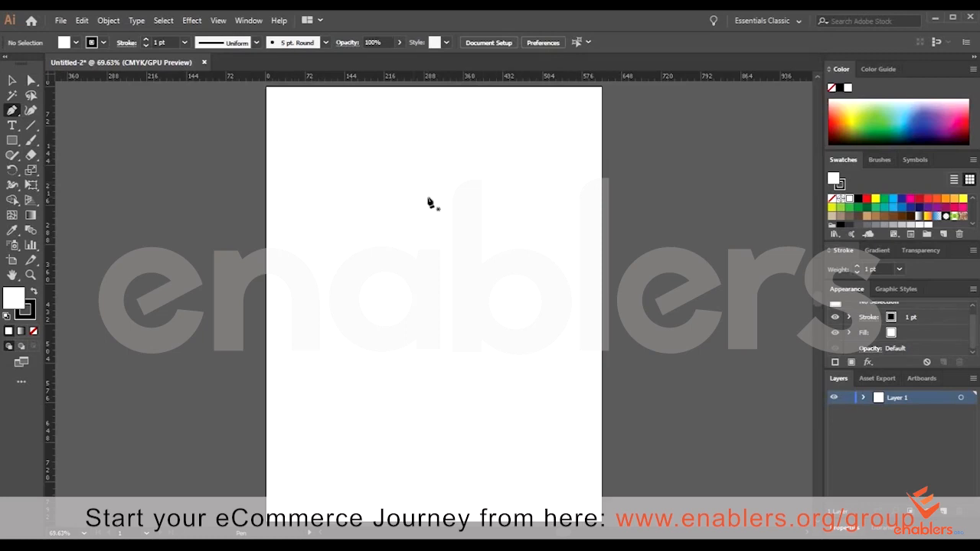
{"action": "left_click", "coordinate": [15, 115]}
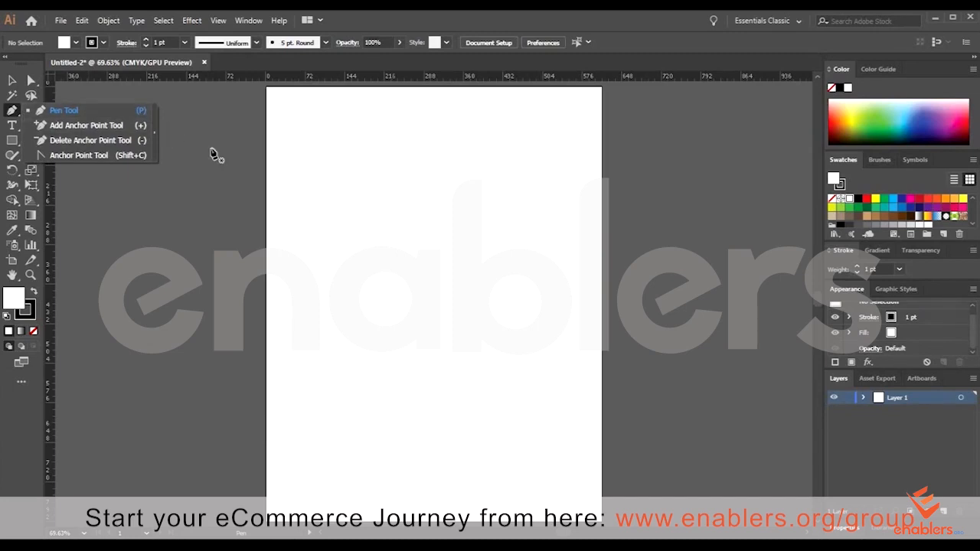
{"action": "left_click", "coordinate": [92, 110]}
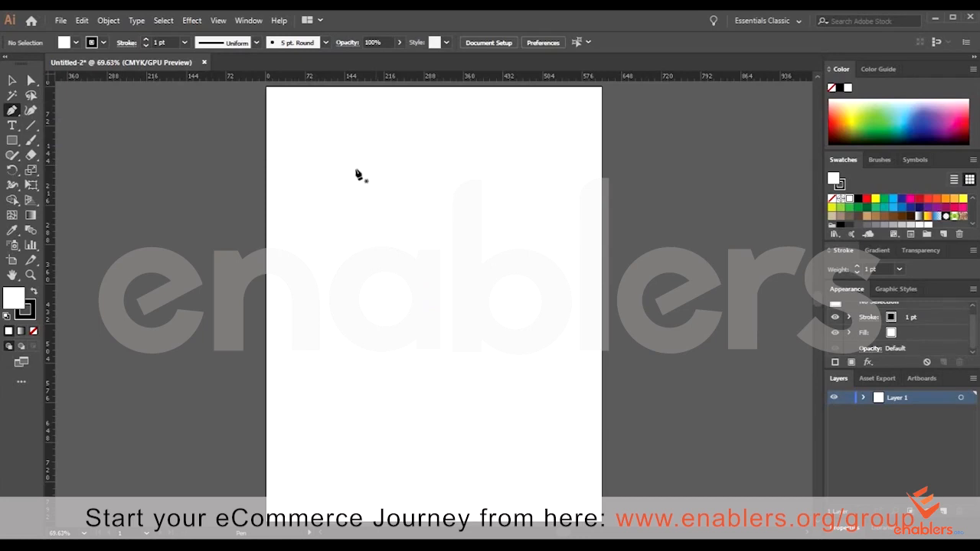
{"action": "left_click", "coordinate": [355, 172]}
{"action": "left_click", "coordinate": [353, 166]}
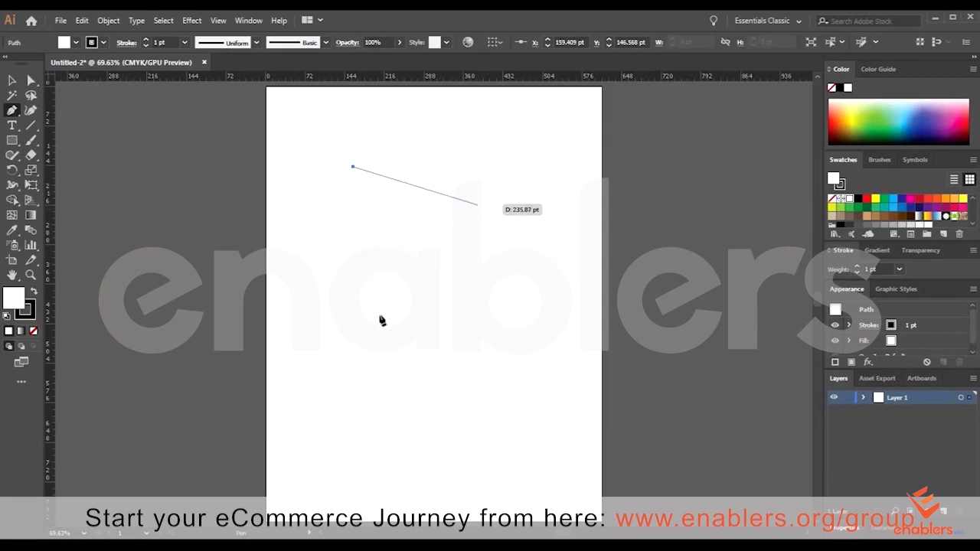
{"action": "left_click", "coordinate": [478, 203]}
{"action": "left_click", "coordinate": [376, 318]}
{"action": "left_click", "coordinate": [524, 349]}
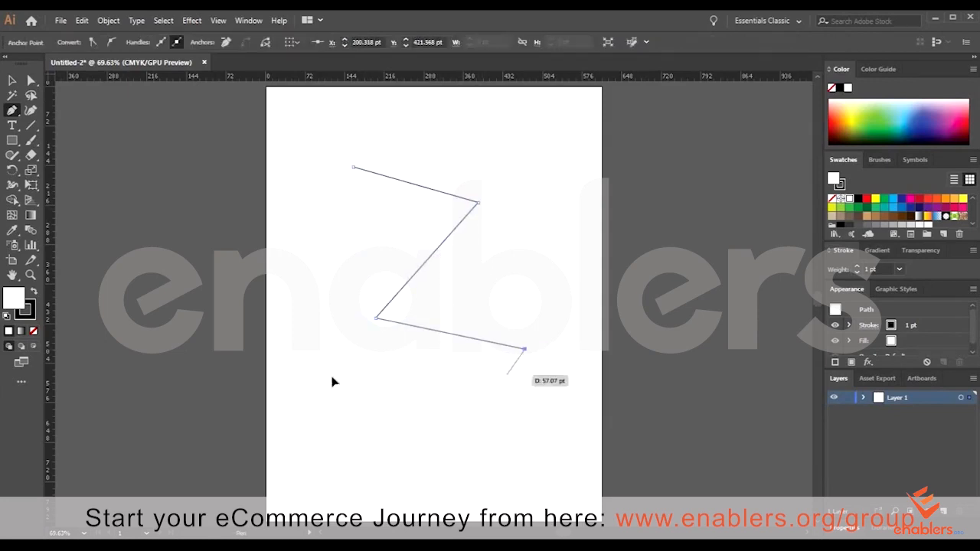
{"action": "left_click", "coordinate": [332, 376]}
{"action": "left_click", "coordinate": [317, 258]}
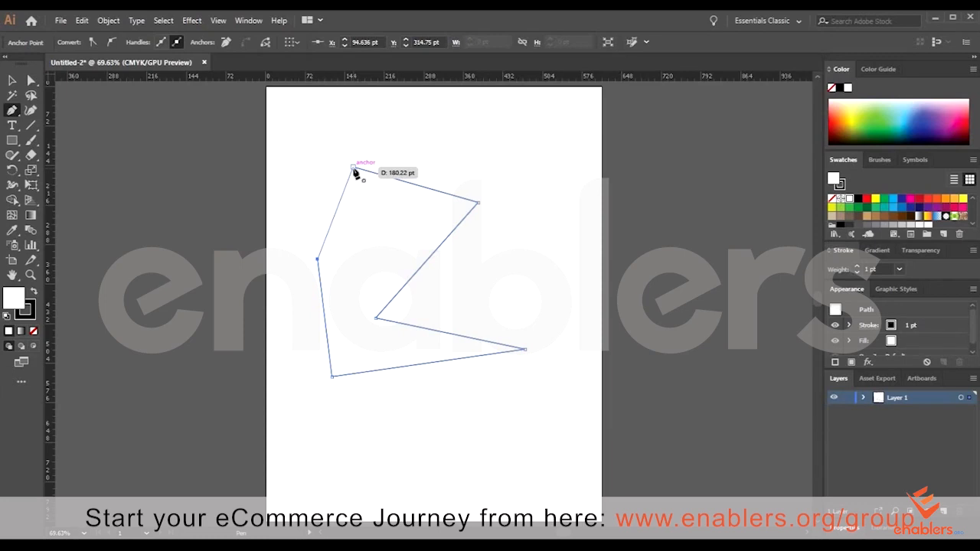
{"action": "left_click", "coordinate": [353, 168]}
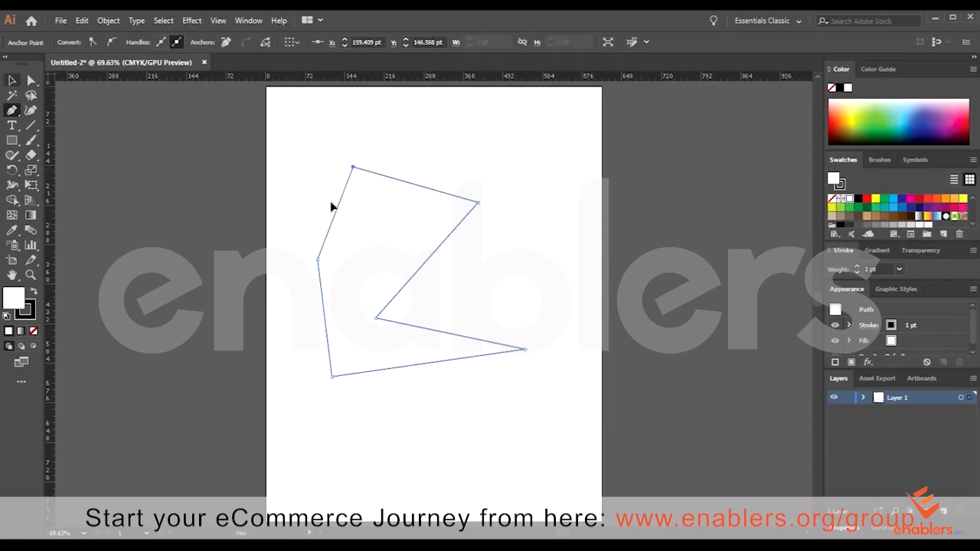
- Move the polygon slightly with the Selection tool and undo everything back to the empty artboard
{"action": "key", "text": "v"}
{"action": "mouse_move", "coordinate": [382, 237]}
{"action": "left_mouse_down"}
{"action": "mouse_move", "coordinate": [402, 189]}
{"action": "mouse_move", "coordinate": [395, 247]}
{"action": "mouse_move", "coordinate": [386, 192]}
{"action": "mouse_move", "coordinate": [376, 233]}
{"action": "left_mouse_up"}
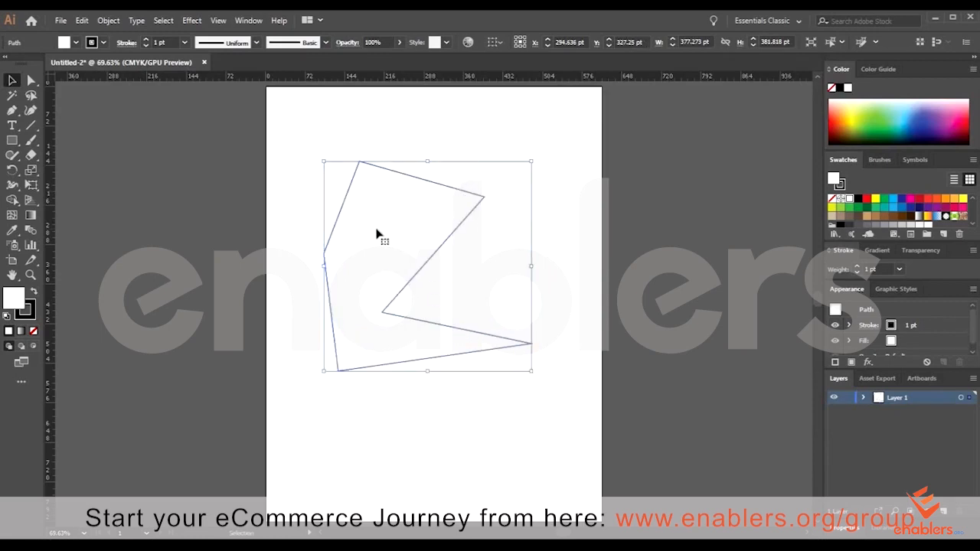
{"action": "key", "text": "ctrl+z"}
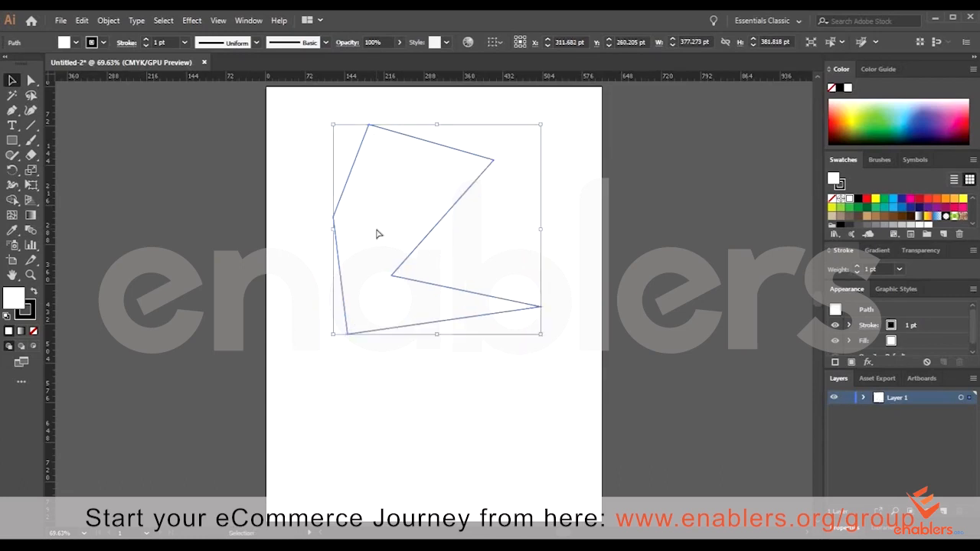
{"action": "key", "text": "ctrl+z"}
{"action": "key", "text": "ctrl+z"}
{"action": "key", "text": "ctrl+z"}
{"action": "key", "text": "ctrl+z"}
{"action": "key", "text": "ctrl+z"}
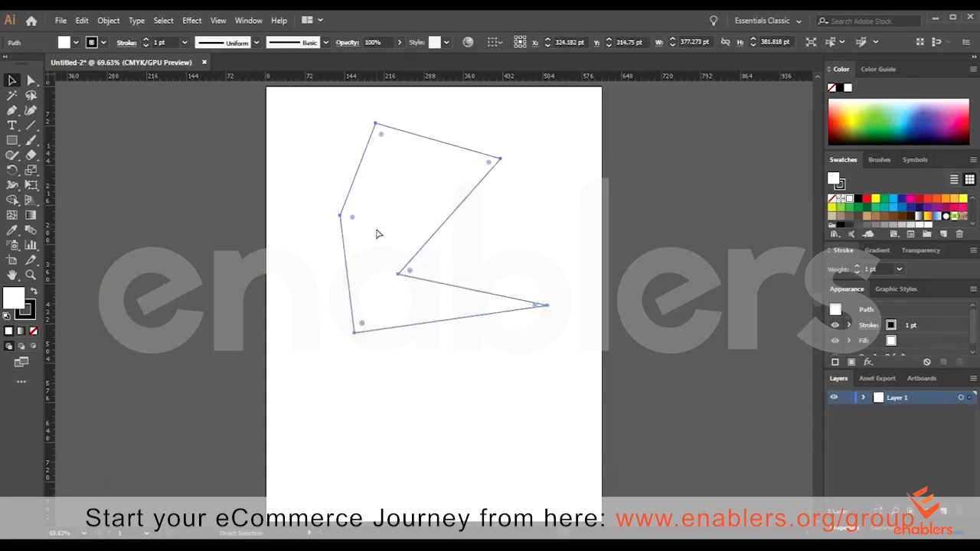
{"action": "key", "text": "ctrl+z"}
{"action": "key", "text": "ctrl+z"}
{"action": "key", "text": "ctrl+z"}
{"action": "key", "text": "ctrl+z"}
{"action": "key", "text": "ctrl+z"}
{"action": "key", "text": "ctrl+z"}
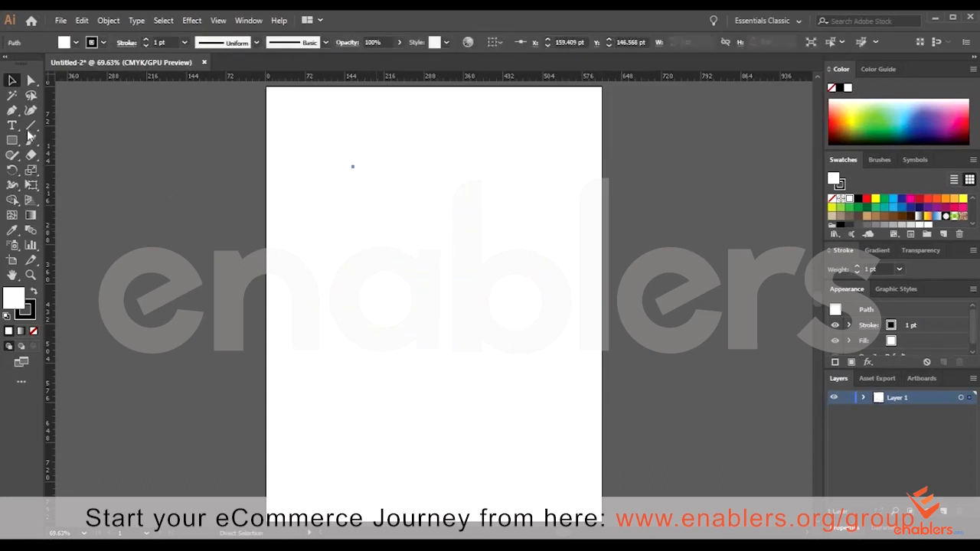
- Draw a closed rectangle about 272 by 260 pt in the artboard's upper half with the Pen tool, constraining its sides horizontally and vertically
{"action": "key", "text": "p"}
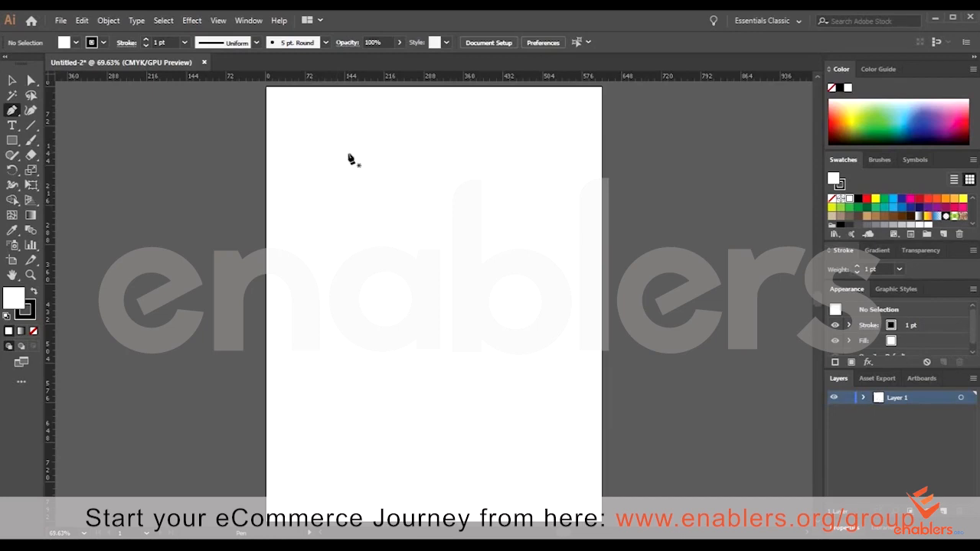
{"action": "left_click", "coordinate": [348, 154]}
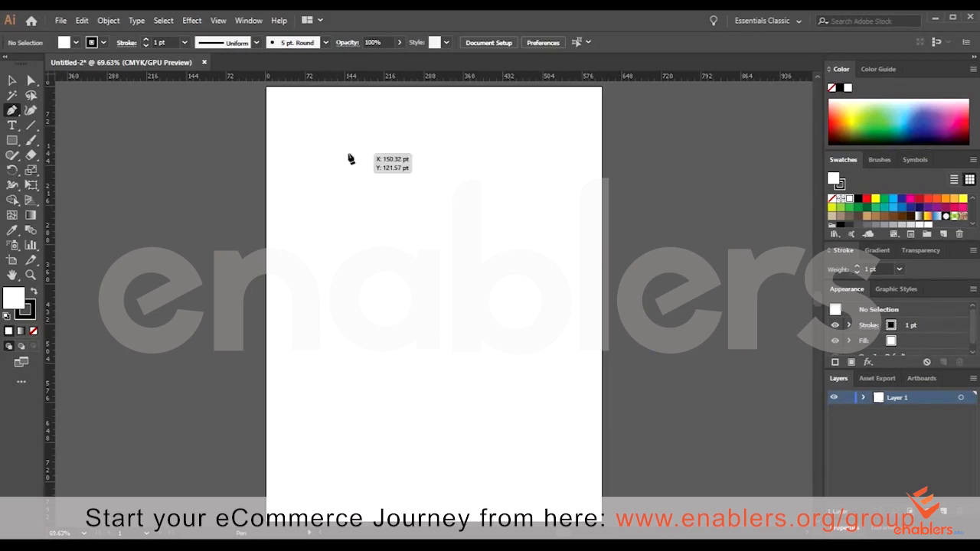
{"action": "left_click", "coordinate": [349, 297], "text": "shift"}
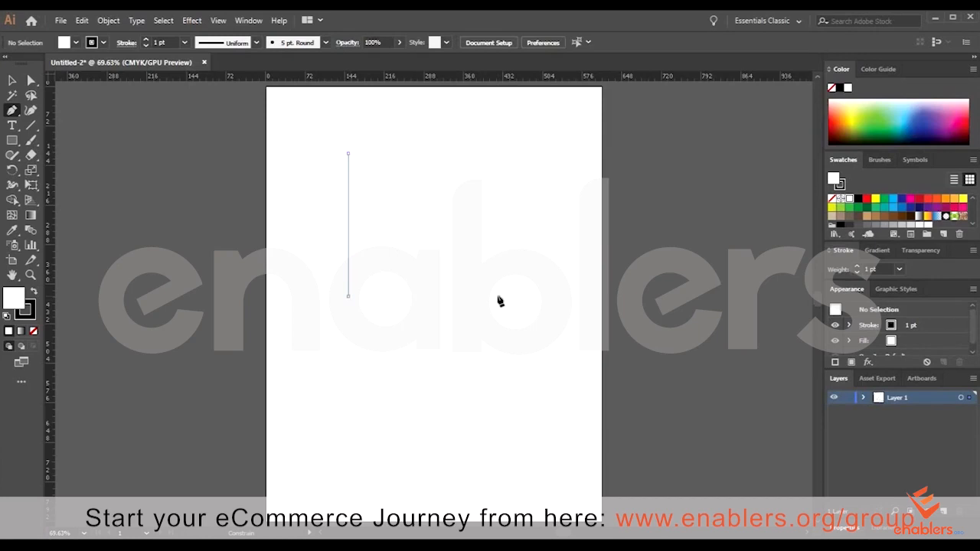
{"action": "left_click", "coordinate": [490, 181], "text": "shift"}
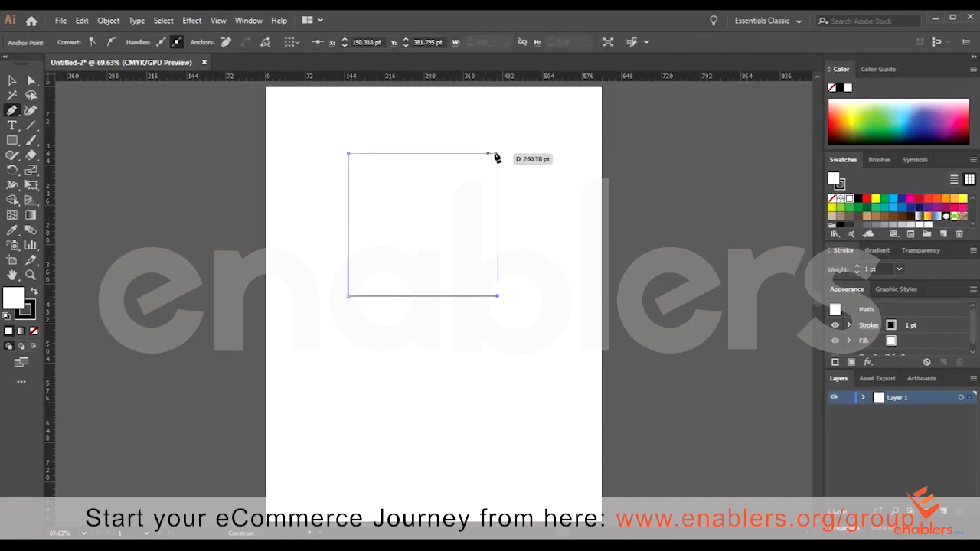
{"action": "left_click", "coordinate": [498, 153]}
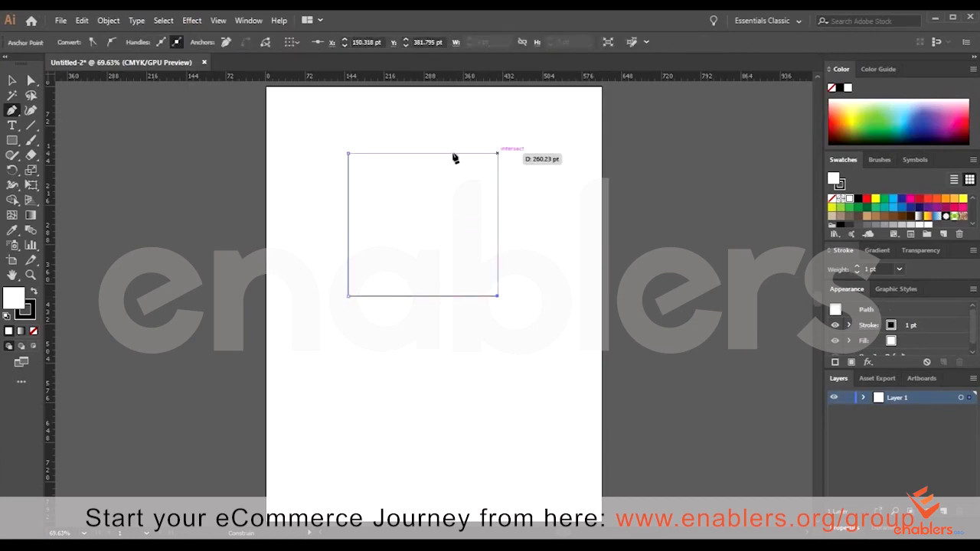
{"action": "left_click", "coordinate": [349, 153]}
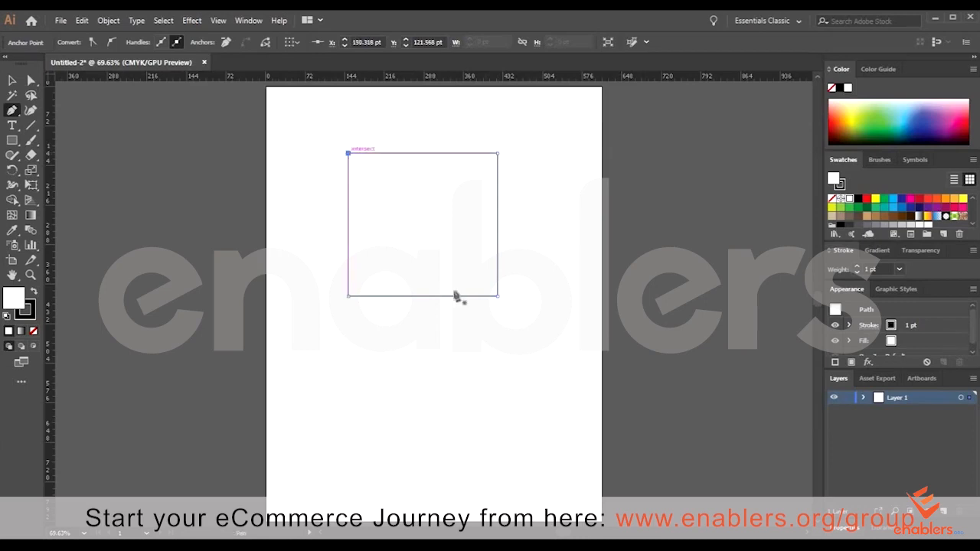
- Check whether Smart Guides is enabled in the view options and deselect the rectangle
{"action": "left_click", "coordinate": [217, 21]}
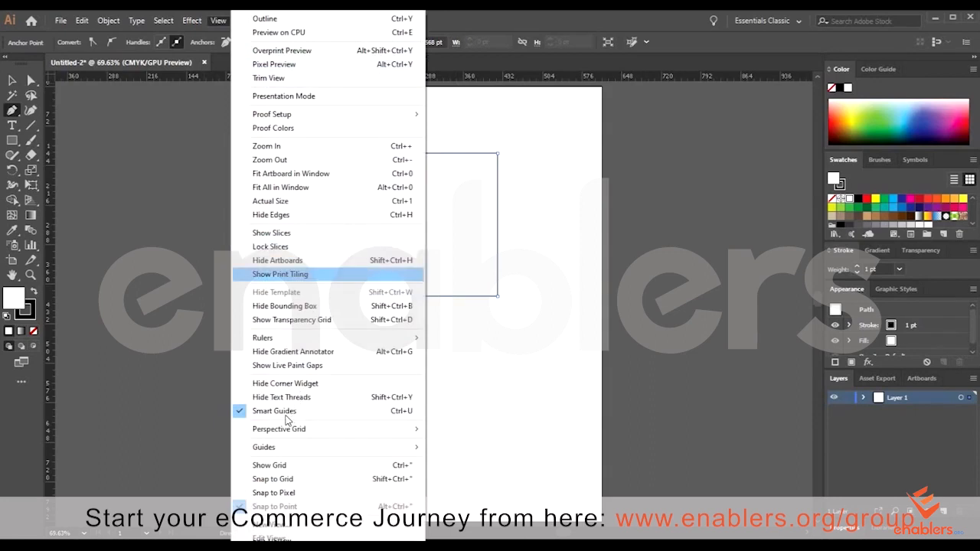
{"action": "left_click", "coordinate": [538, 188]}
{"action": "key", "text": "ctrl+z"}
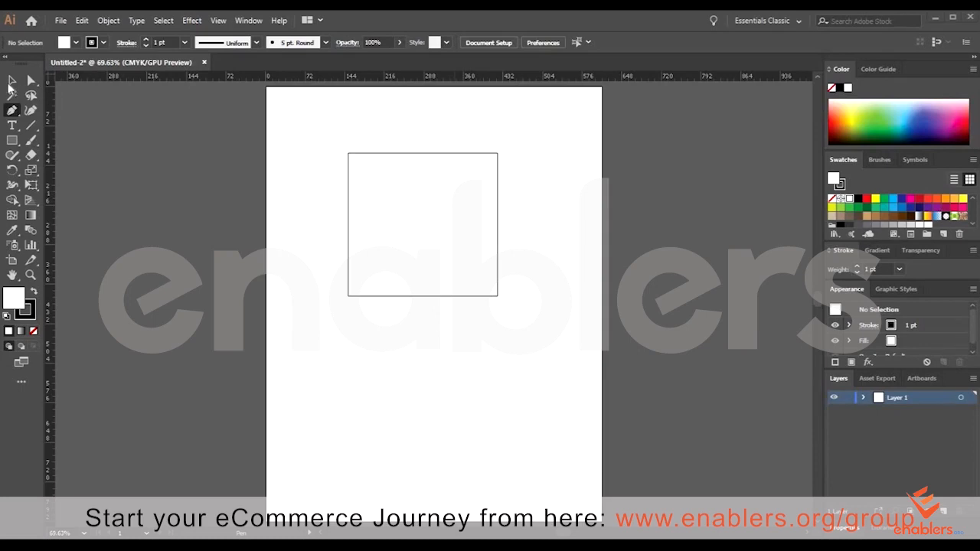
- Move the rectangle slightly upward on the artboard and delete it
{"action": "key", "text": "v"}
{"action": "mouse_move", "coordinate": [432, 189]}
{"action": "left_mouse_down"}
{"action": "mouse_move", "coordinate": [452, 223]}
{"action": "mouse_move", "coordinate": [431, 188]}
{"action": "mouse_move", "coordinate": [434, 172]}
{"action": "left_mouse_up"}
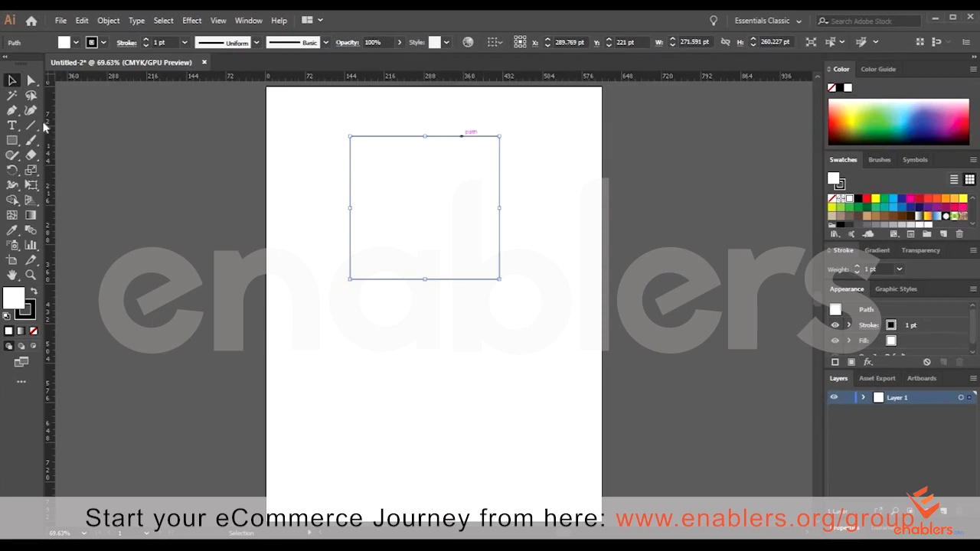
{"action": "key", "text": "p"}
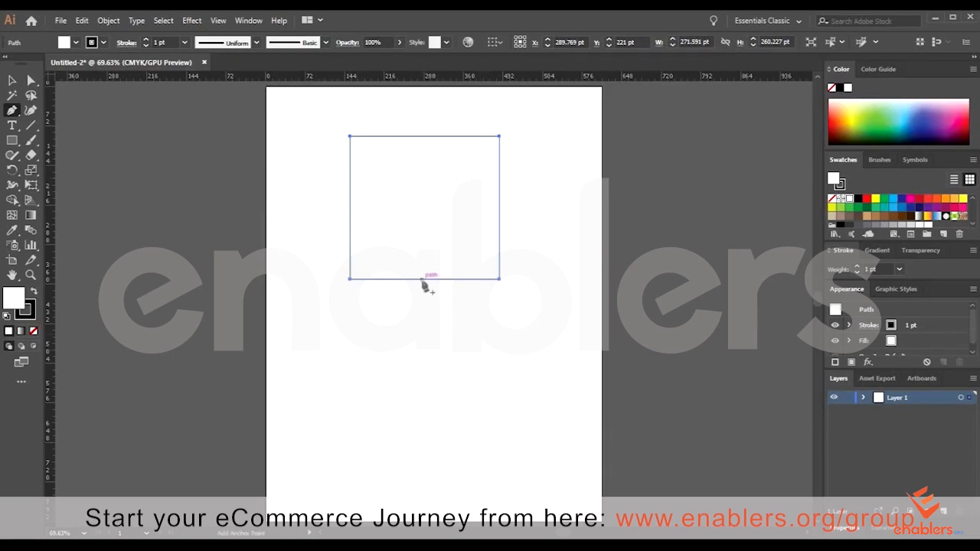
{"action": "key", "text": "Delete"}
- Draw a closed irregular polygon with straight segments in the artboard's upper half with the Pen tool, undoing misplaced points
{"action": "left_click_drag", "start_coordinate": [368, 141], "coordinate": [483, 332]}
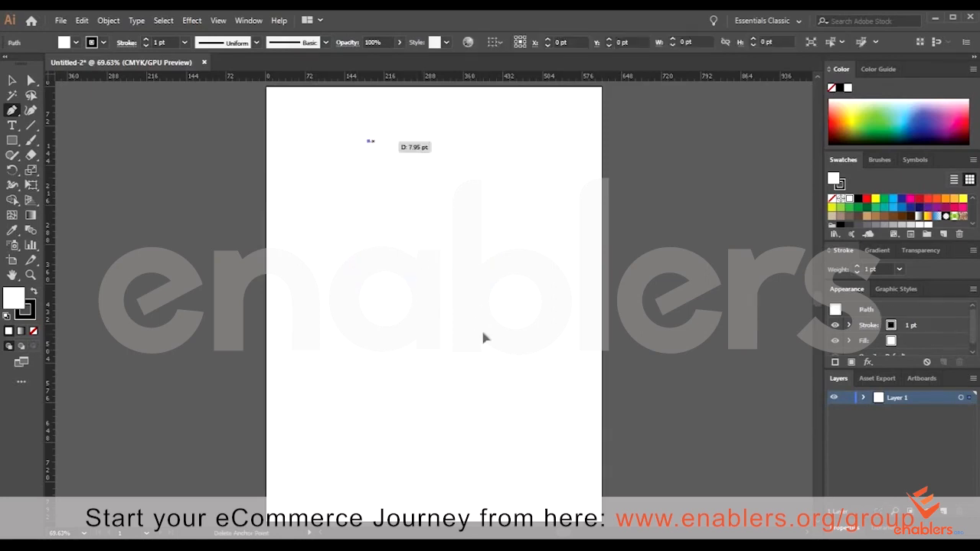
{"action": "left_click_drag", "start_coordinate": [474, 284], "coordinate": [459, 381]}
{"action": "key", "text": "ctrl+z"}
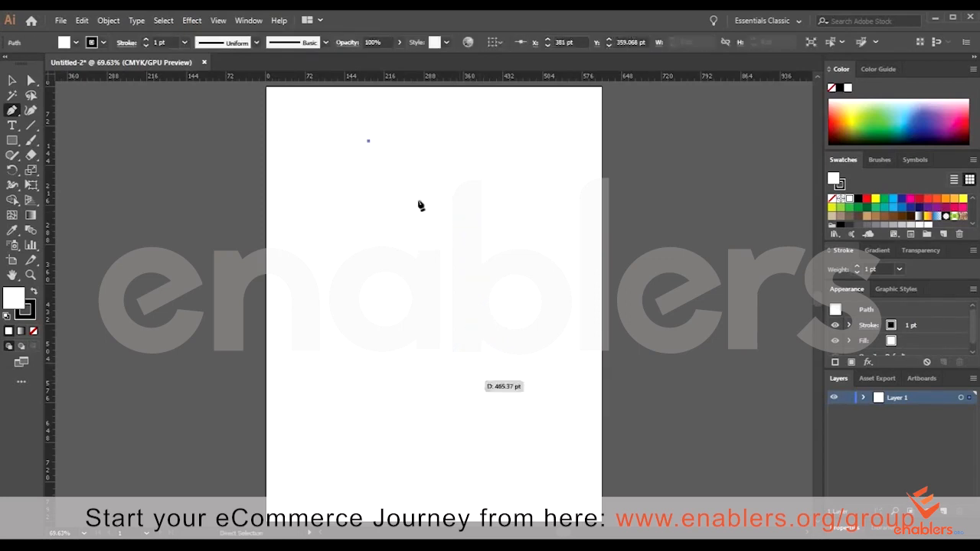
{"action": "left_click", "coordinate": [405, 241]}
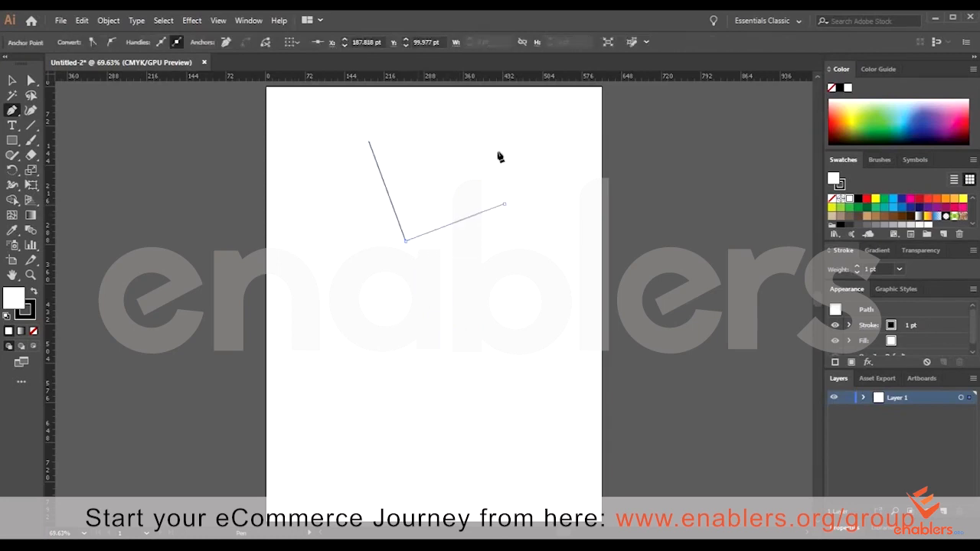
{"action": "left_click", "coordinate": [498, 151]}
{"action": "left_click", "coordinate": [441, 126]}
{"action": "left_click", "coordinate": [368, 141]}
- Undo the whole irregular polygon until the artboard is empty
{"action": "key", "text": "ctrl+z"}
{"action": "key", "text": "ctrl+z"}
{"action": "key", "text": "ctrl+z"}
{"action": "key", "text": "ctrl+z"}
{"action": "key", "text": "ctrl+z"}
{"action": "key", "text": "ctrl+z"}
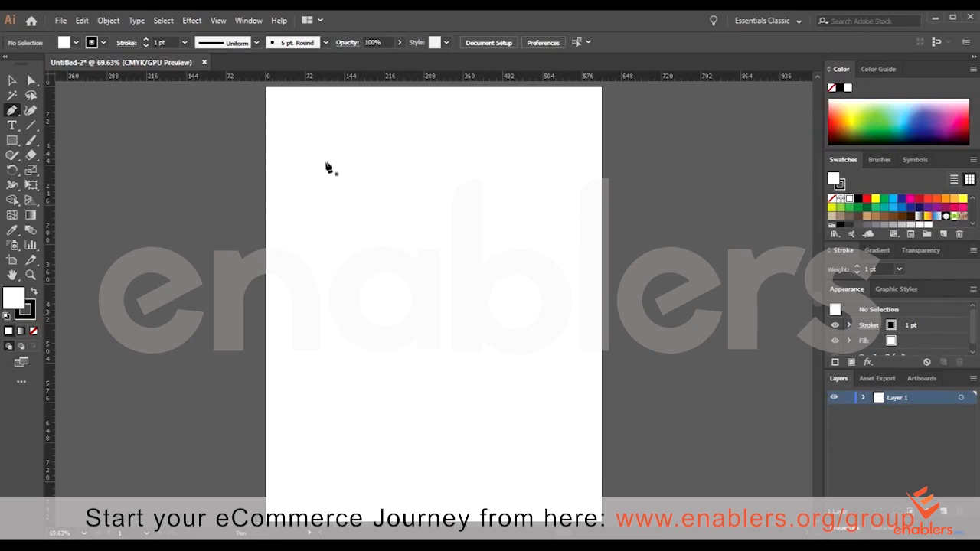
- Draw a U-shaped curve about 188 by 187 pt with the Pen tool, pulling the second anchor's direction handle diagonally upward
{"action": "left_click", "coordinate": [359, 154]}
{"action": "left_click", "coordinate": [360, 289]}
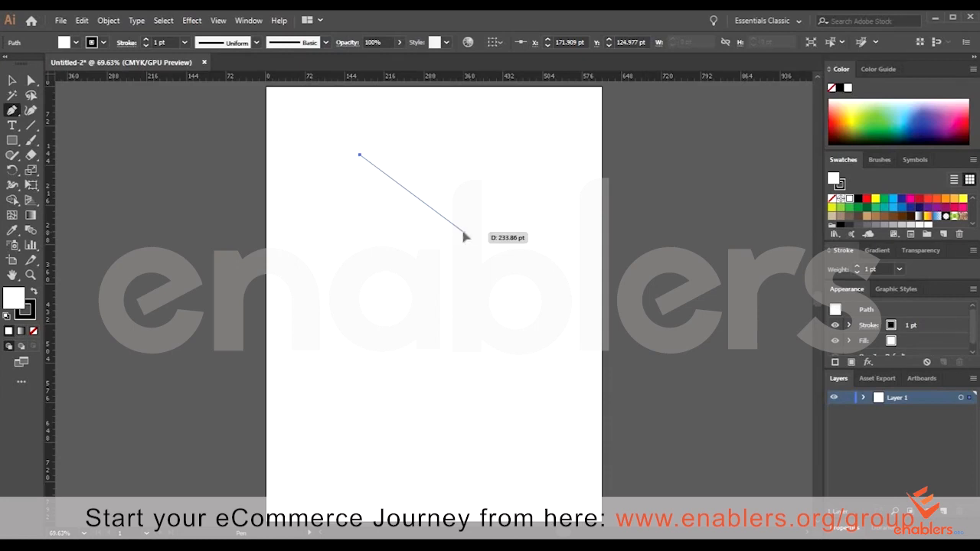
{"action": "left_click", "coordinate": [464, 237]}
{"action": "left_click_drag", "start_coordinate": [458, 242], "coordinate": [461, 341]}
{"action": "left_click_drag", "start_coordinate": [463, 300], "coordinate": [565, 145]}
{"action": "left_click_drag", "start_coordinate": [483, 261], "coordinate": [493, 256]}
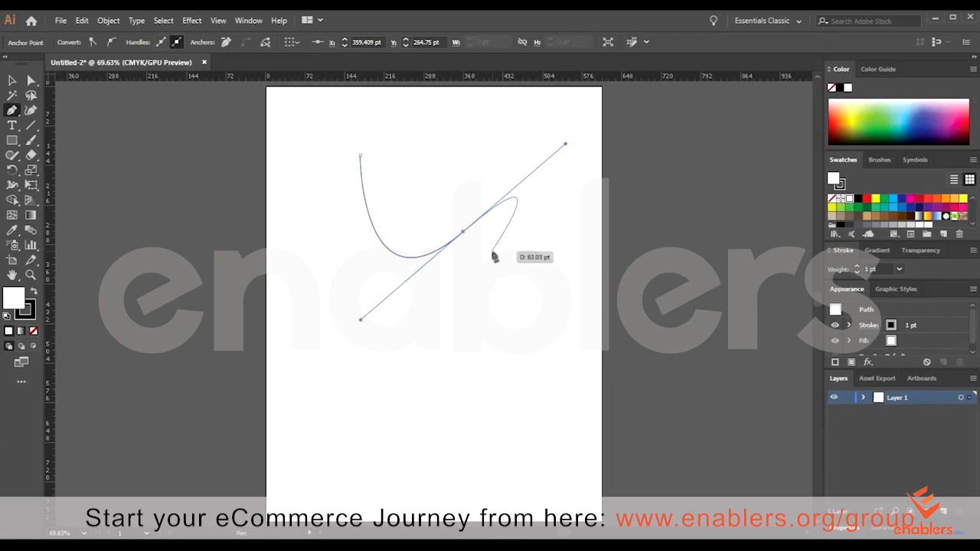
- Extend the curve into an S-shaped path with a smooth arch ending at about X 490 pt, Y 385 pt, with near-vertical direction handles
{"action": "left_click", "coordinate": [529, 329]}
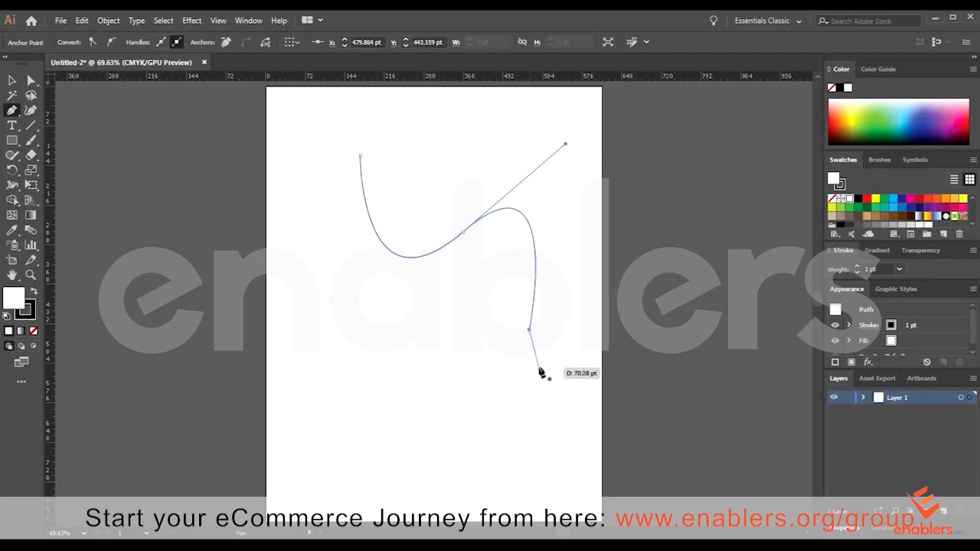
{"action": "key", "text": "ctrl+z"}
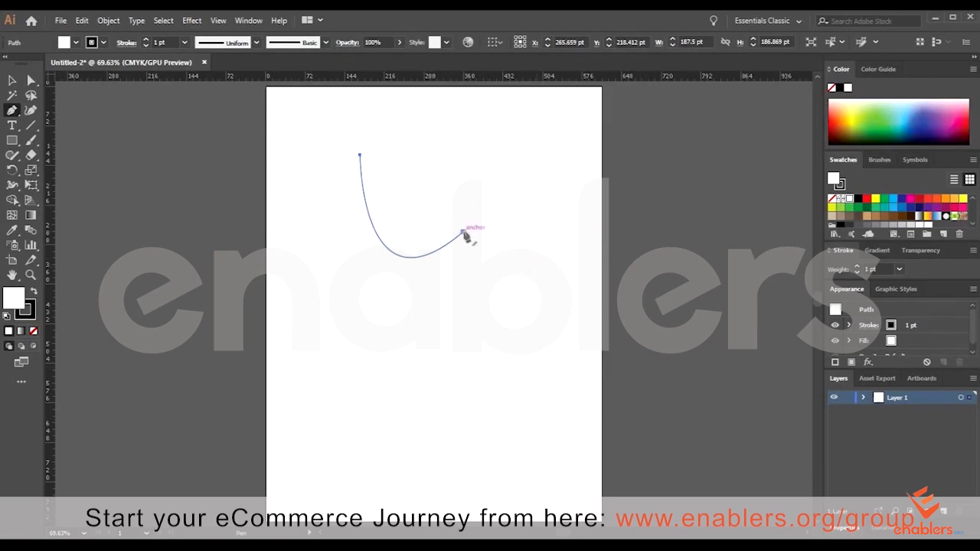
{"action": "left_click_drag", "start_coordinate": [463, 231], "coordinate": [521, 197]}
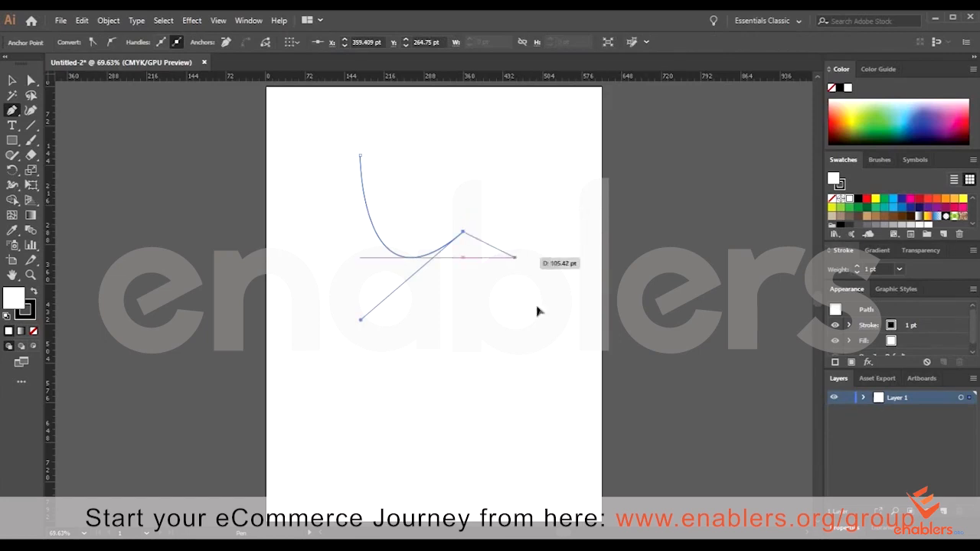
{"action": "left_click_drag", "start_coordinate": [534, 297], "coordinate": [542, 336]}
{"action": "left_click_drag", "start_coordinate": [524, 400], "coordinate": [539, 306]}
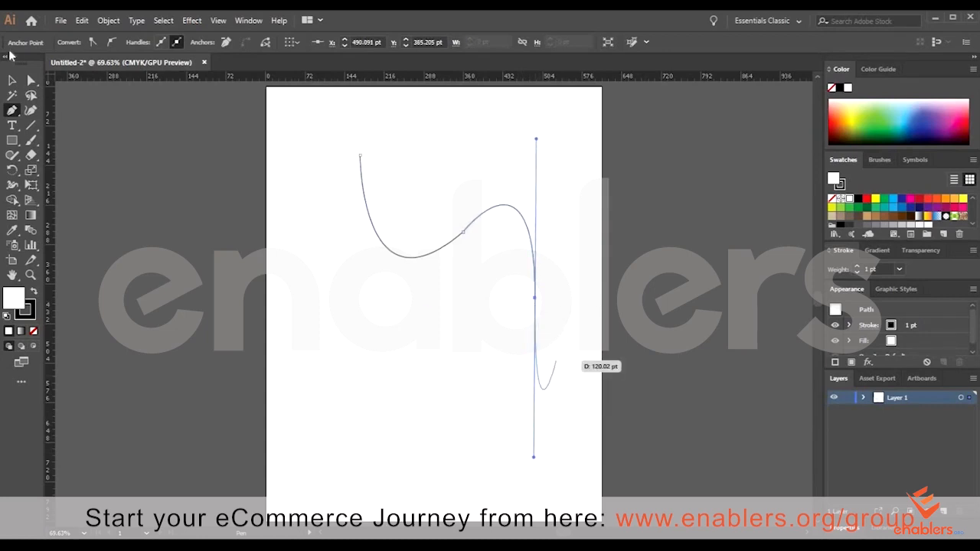
- Move the S-shaped path down slightly with the Selection tool and rotate it clockwise by nearly a quarter turn
{"action": "left_click", "coordinate": [13, 80]}
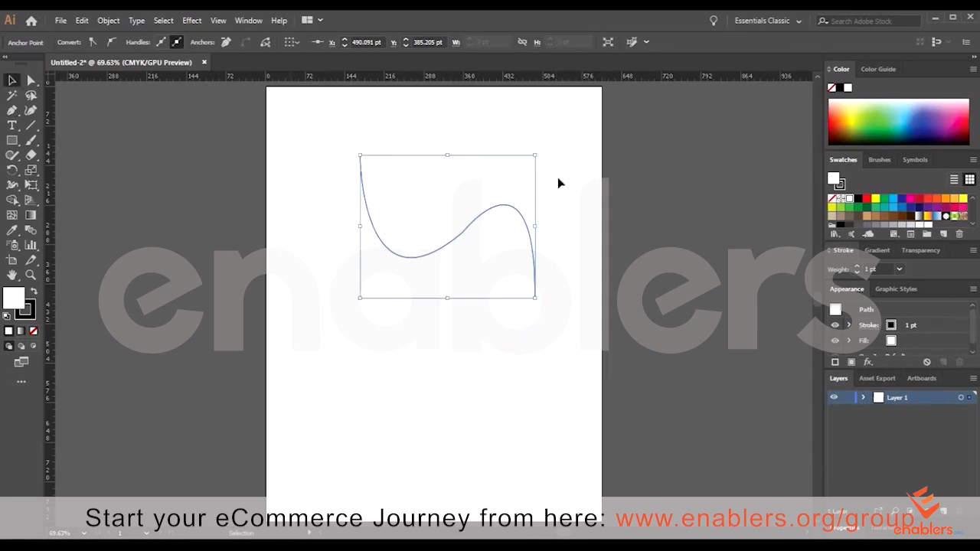
{"action": "left_click", "coordinate": [483, 224]}
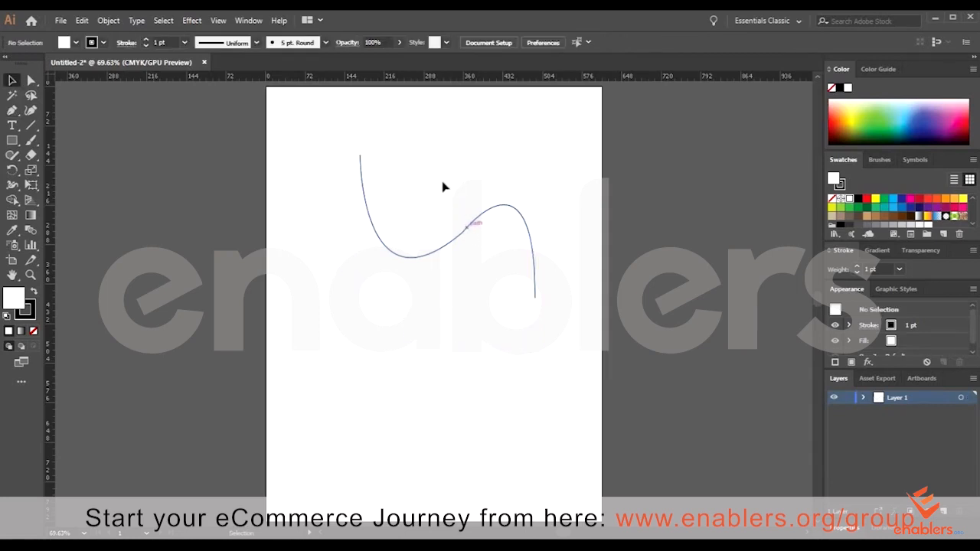
{"action": "left_click_drag", "start_coordinate": [459, 233], "coordinate": [436, 276]}
{"action": "left_click_drag", "start_coordinate": [516, 345], "coordinate": [366, 405]}
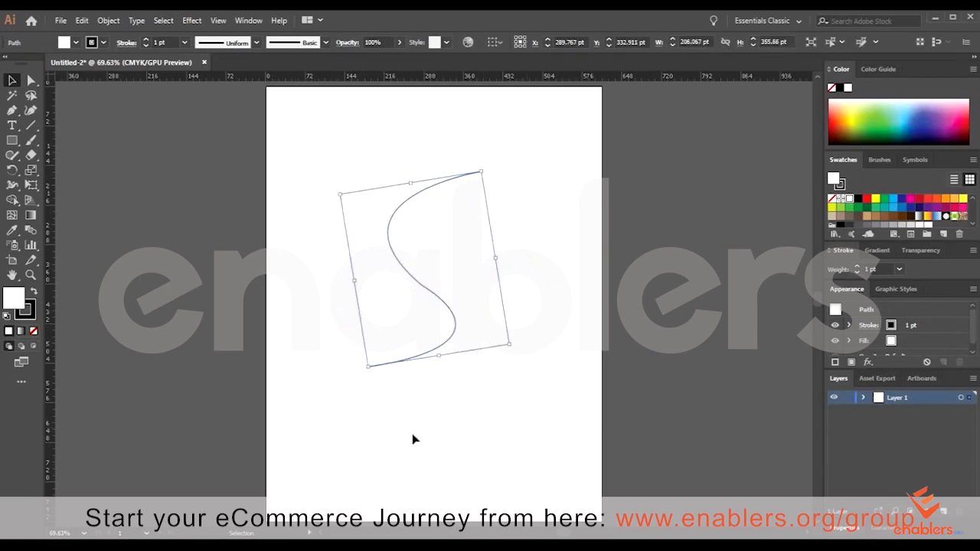
- Move the S-shaped path up and to the left, centring it at about X 253 pt, Y 262 pt
{"action": "left_click", "coordinate": [411, 437]}
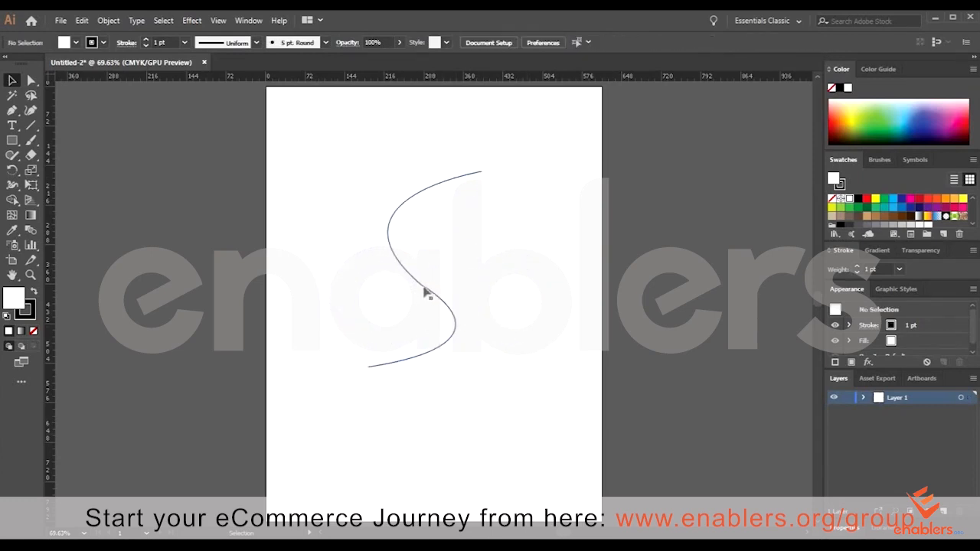
{"action": "left_click_drag", "start_coordinate": [419, 285], "coordinate": [367, 231]}
{"action": "left_click_drag", "start_coordinate": [369, 233], "coordinate": [487, 250]}
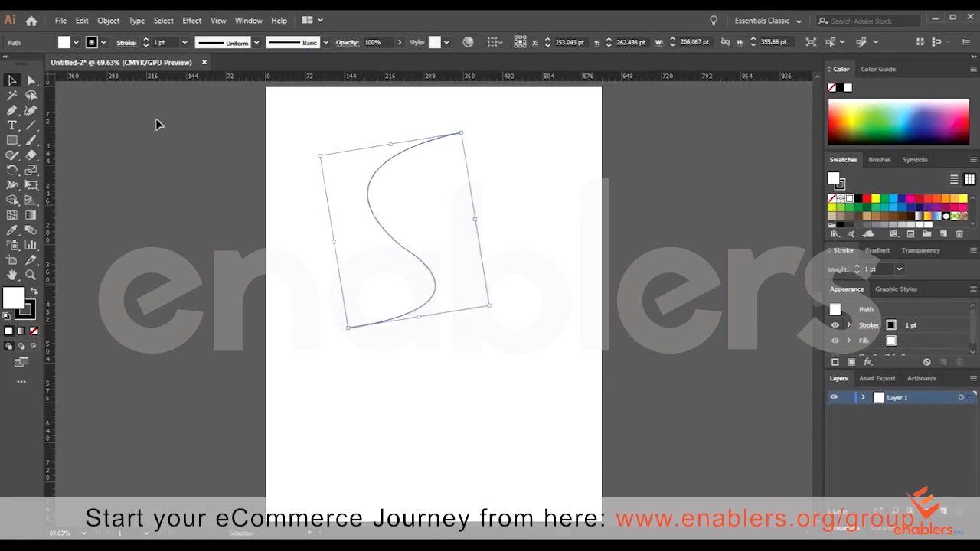
- Shift the S-shaped path slightly down with the Direct Selection tool and reshape its two curves by pulling their direction handles outward
{"action": "left_click", "coordinate": [31, 81]}
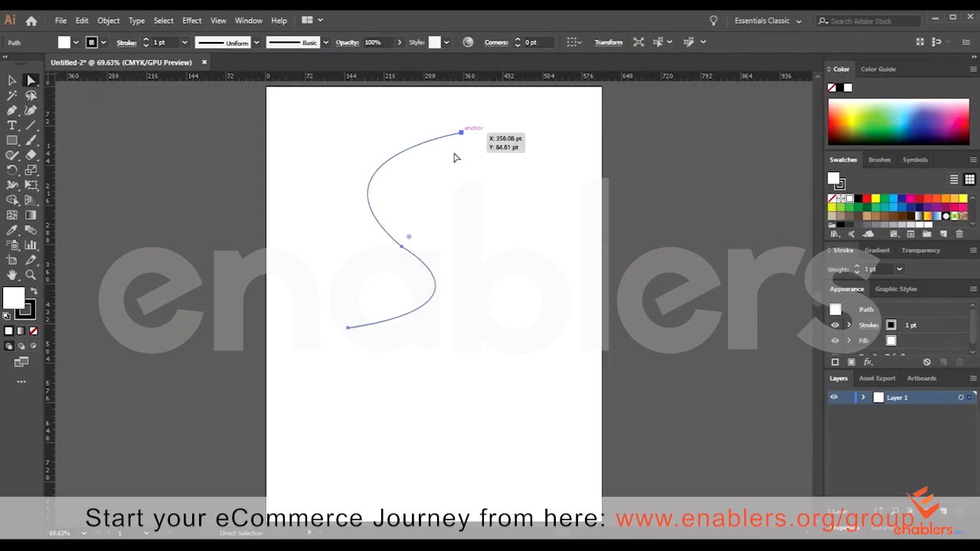
{"action": "left_click_drag", "start_coordinate": [460, 132], "coordinate": [457, 152]}
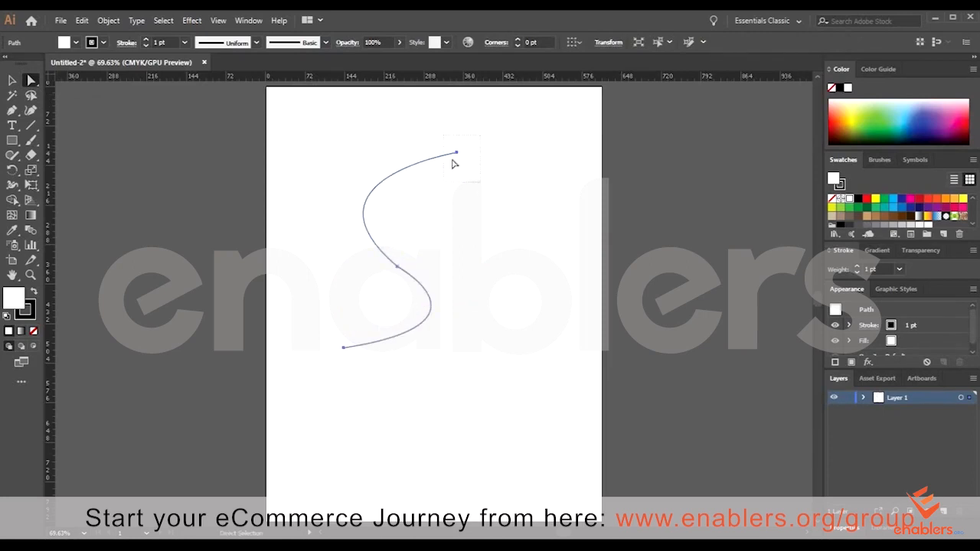
{"action": "left_click_drag", "start_coordinate": [404, 256], "coordinate": [293, 183]}
{"action": "left_click_drag", "start_coordinate": [365, 197], "coordinate": [295, 138]}
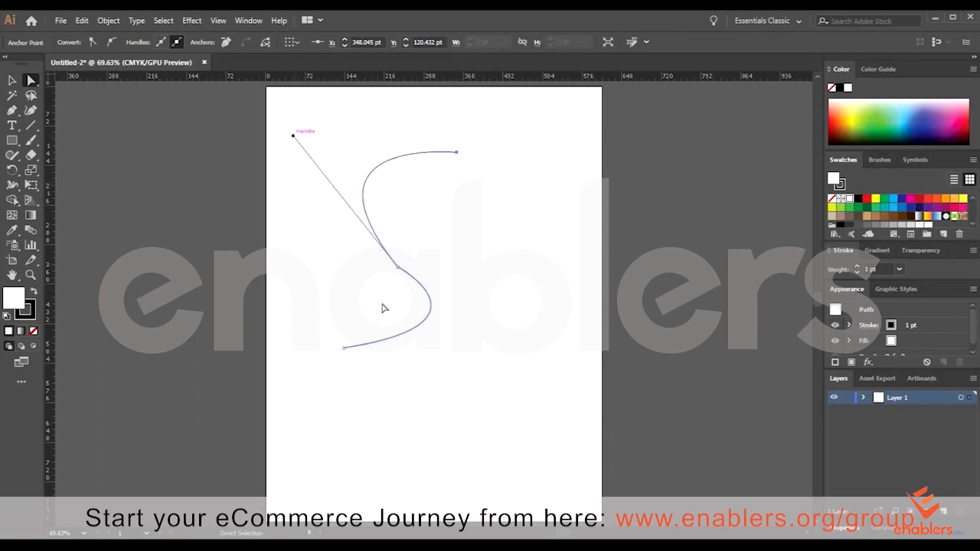
{"action": "left_click", "coordinate": [397, 267]}
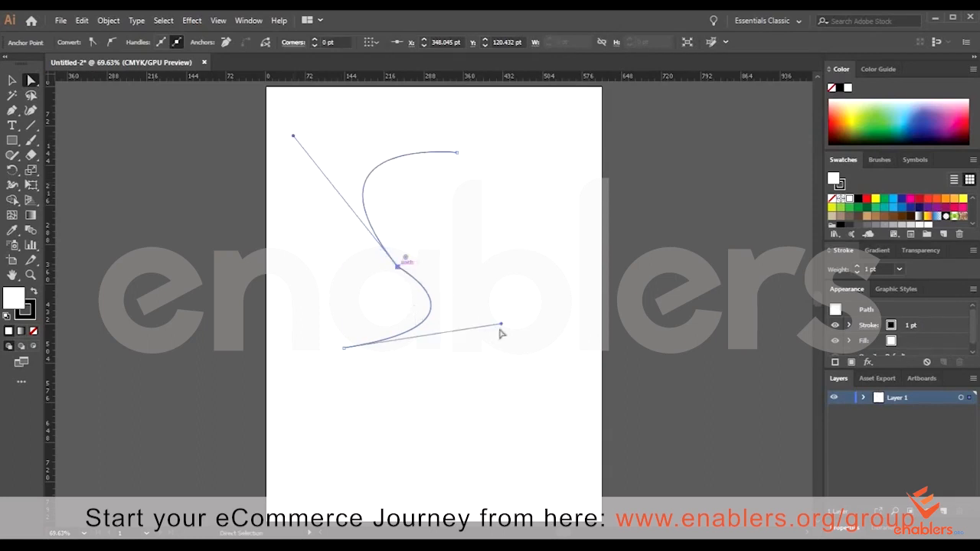
{"action": "left_click_drag", "start_coordinate": [501, 325], "coordinate": [565, 344]}
{"action": "left_click", "coordinate": [434, 289]}
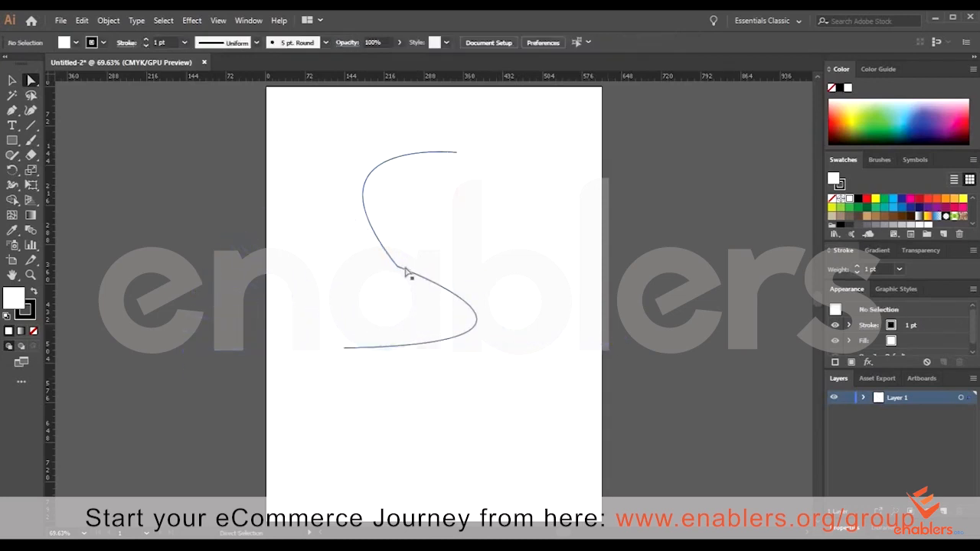
- Delete the lower curve segment of the S-shaped path and remove the rest of the path as well
{"action": "left_click", "coordinate": [405, 272]}
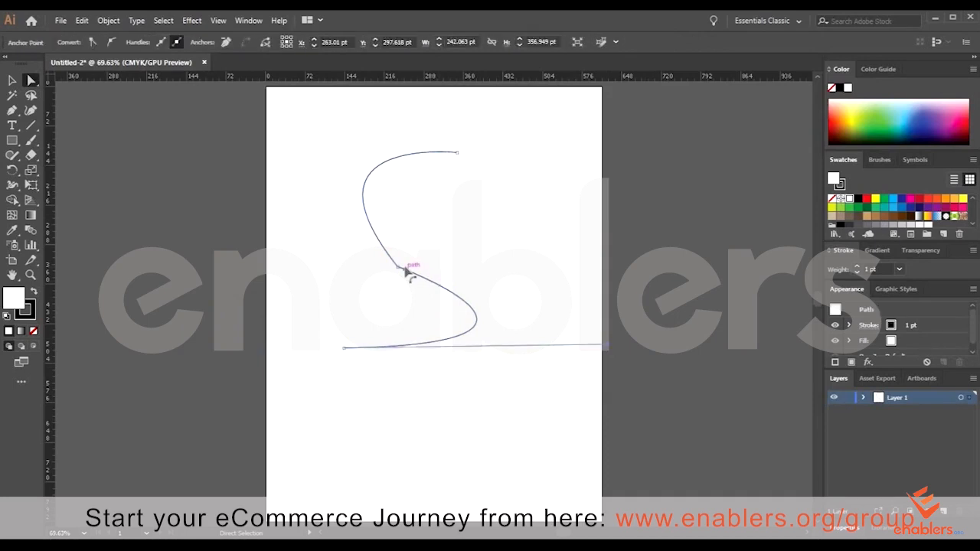
{"action": "key", "text": "Delete"}
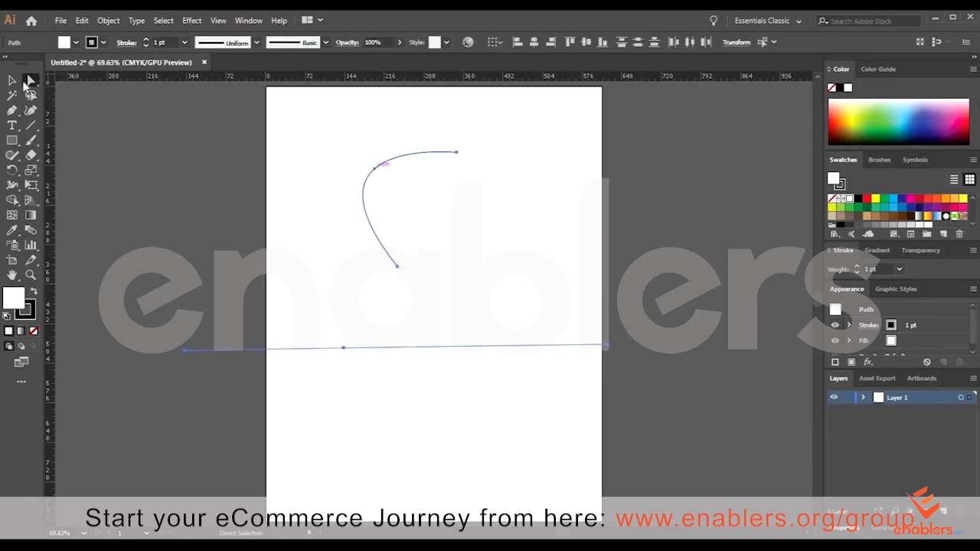
{"action": "key", "text": "v"}
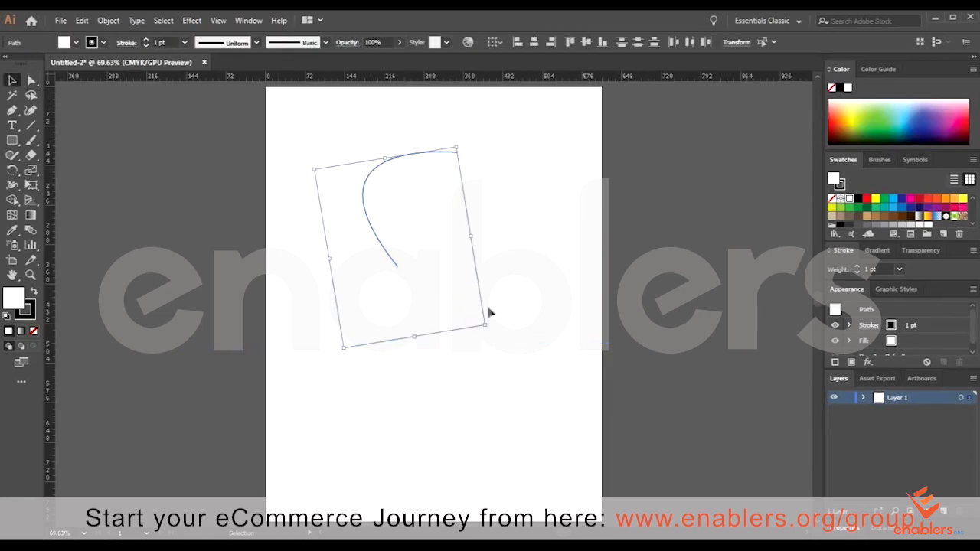
{"action": "key", "text": "Delete"}
- Draw an arching curve with the Pen tool to about X 443 pt, Y 339 pt, pulling long near-vertical direction handles from its second anchor
{"action": "left_click", "coordinate": [12, 110]}
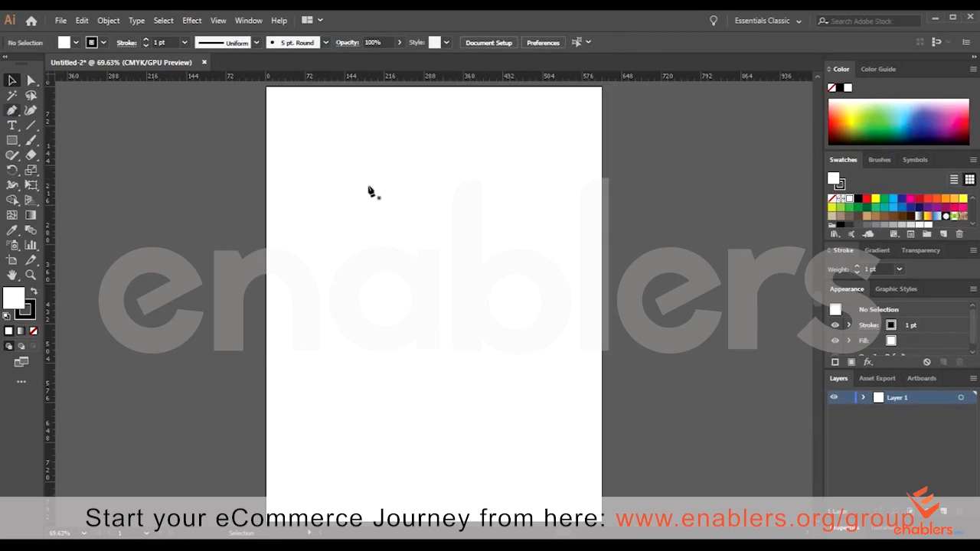
{"action": "left_click", "coordinate": [398, 153]}
{"action": "mouse_move", "coordinate": [509, 271]}
{"action": "left_mouse_down"}
{"action": "mouse_move", "coordinate": [510, 328]}
{"action": "mouse_move", "coordinate": [482, 411]}
{"action": "left_mouse_up"}
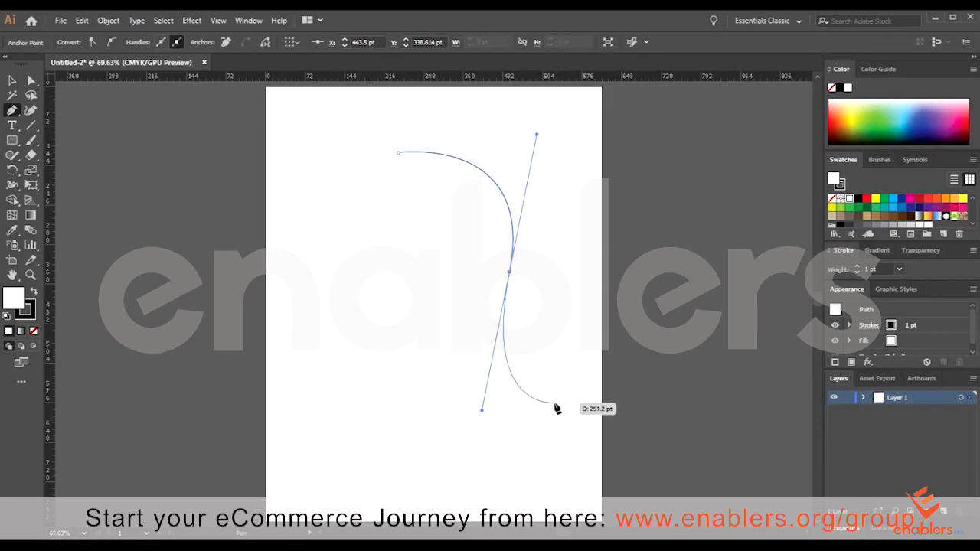
- Remove the last anchor's outgoing direction handle and extend the path from a sharp corner with a curve ending at about X 407 pt, Y 555 pt
{"action": "left_click", "coordinate": [510, 273]}
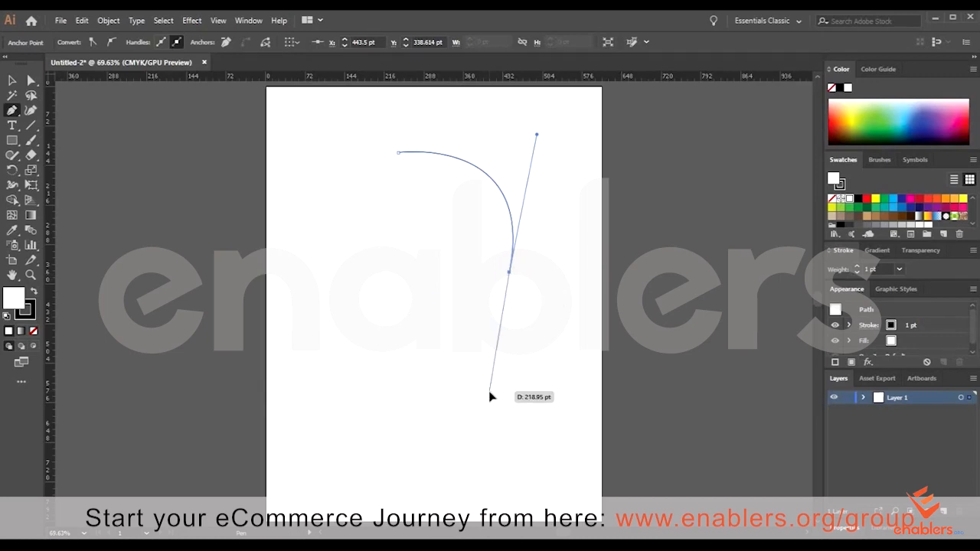
{"action": "left_click_drag", "start_coordinate": [489, 391], "coordinate": [538, 465]}
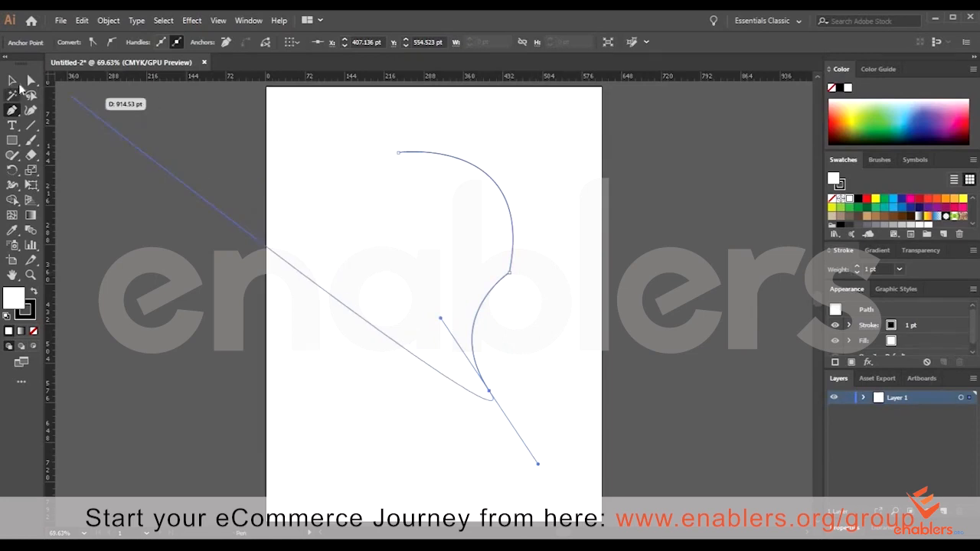
{"action": "left_click", "coordinate": [11, 79]}
- Move the cornered path left and slightly down on the artboard and inspect its sharp corner up close
{"action": "left_click", "coordinate": [511, 277]}
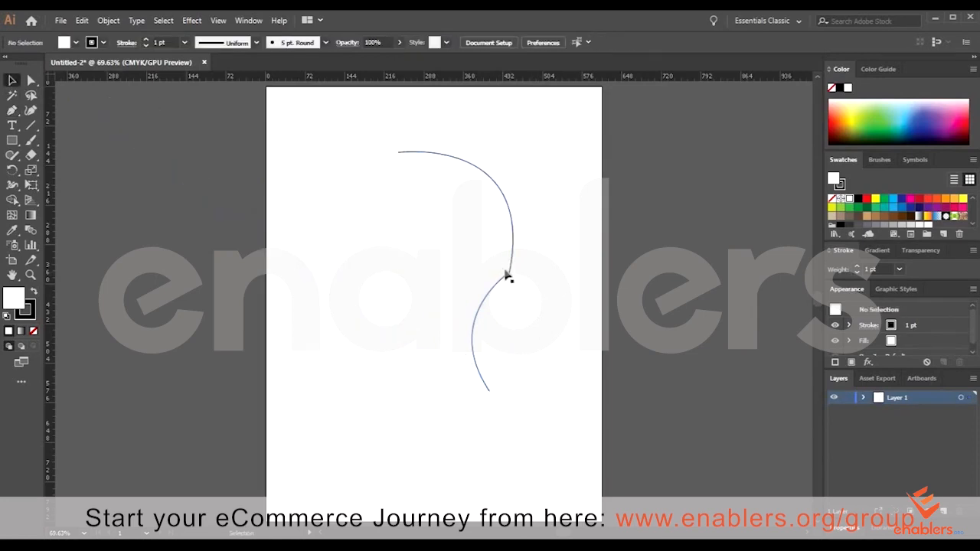
{"action": "left_click_drag", "start_coordinate": [510, 278], "coordinate": [666, 314]}
{"action": "left_click", "coordinate": [486, 288]}
{"action": "key", "text": "z"}
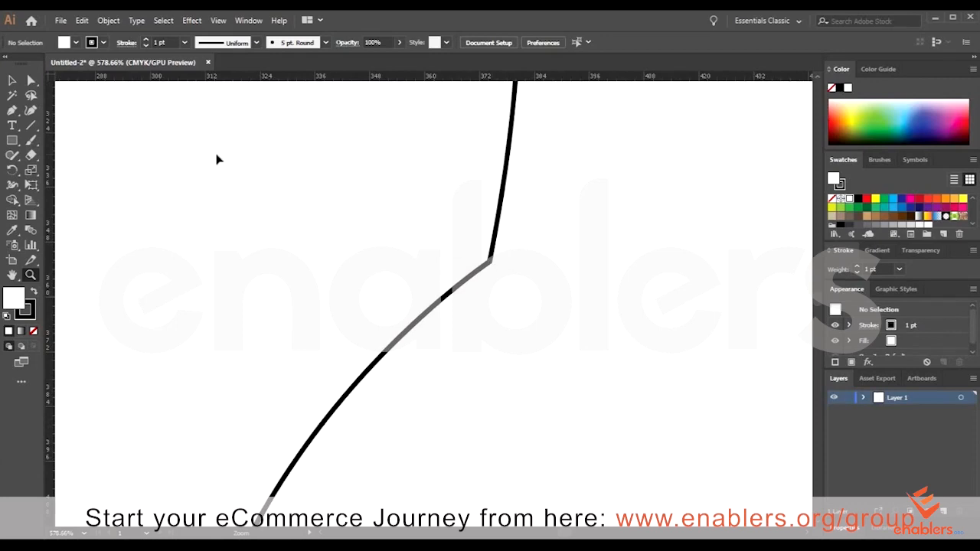
{"action": "key", "text": "ctrl+0"}
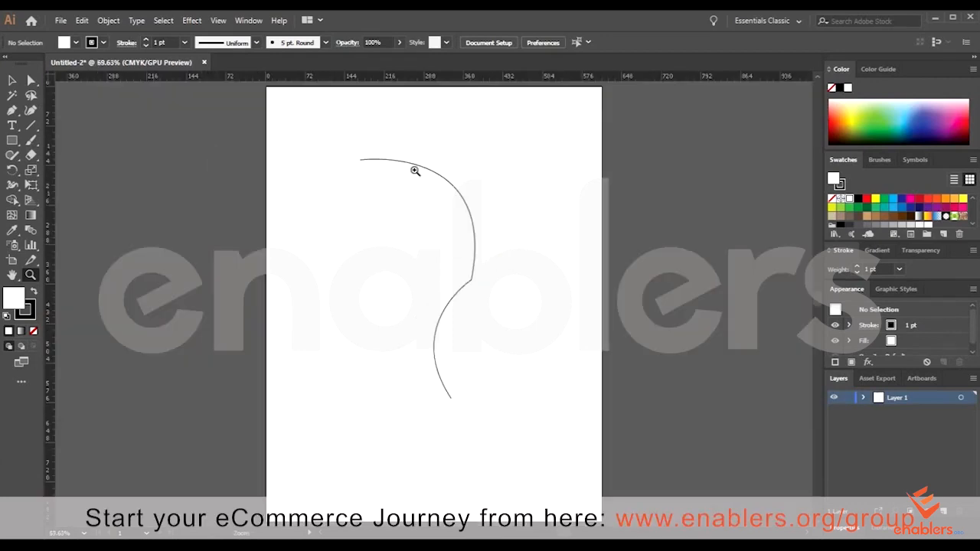
{"action": "left_click", "coordinate": [13, 82]}
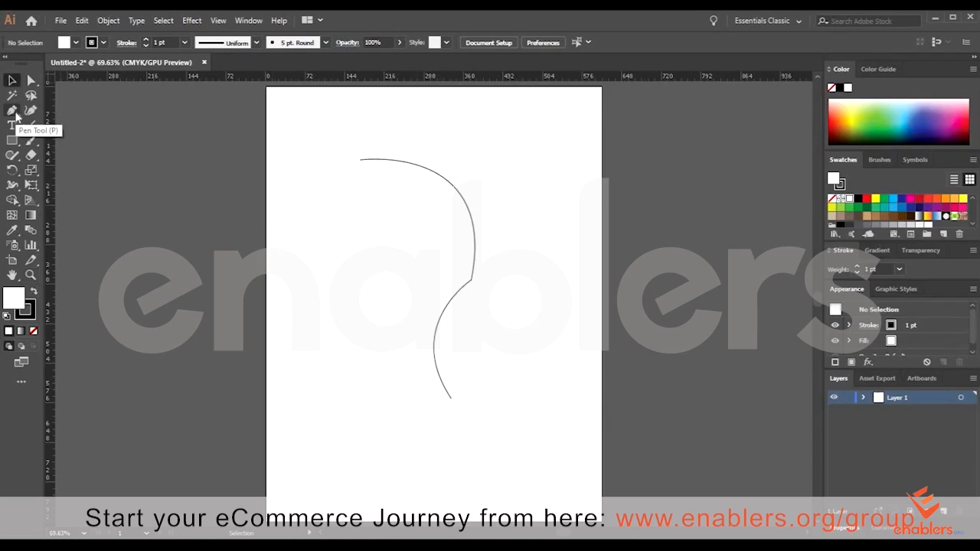
- Draw a smooth S-shaped path beside the cornered one with the Pen tool, from about X 116 pt, Y 156 pt to X 281 pt, Y 626 pt
{"action": "left_click", "coordinate": [14, 112]}
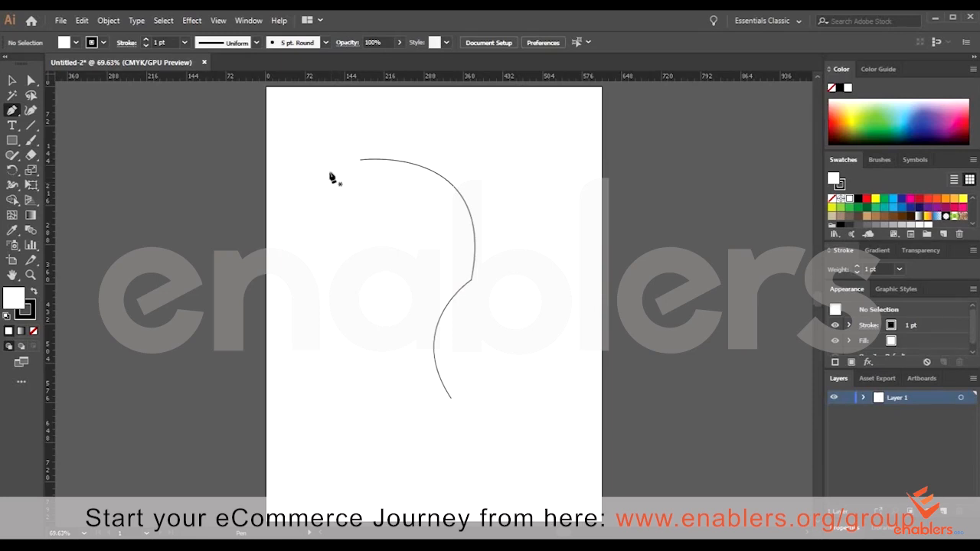
{"action": "left_click", "coordinate": [329, 171]}
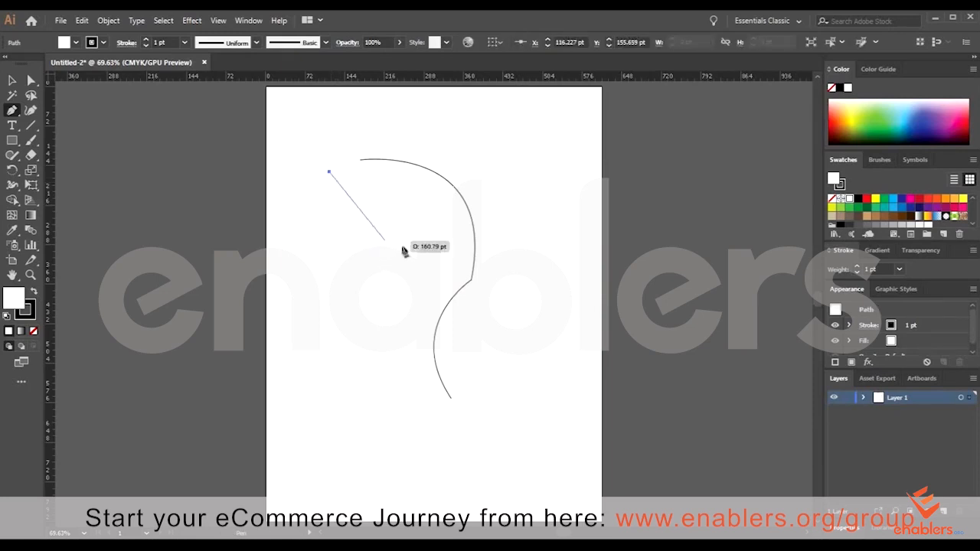
{"action": "left_click_drag", "start_coordinate": [423, 260], "coordinate": [395, 357]}
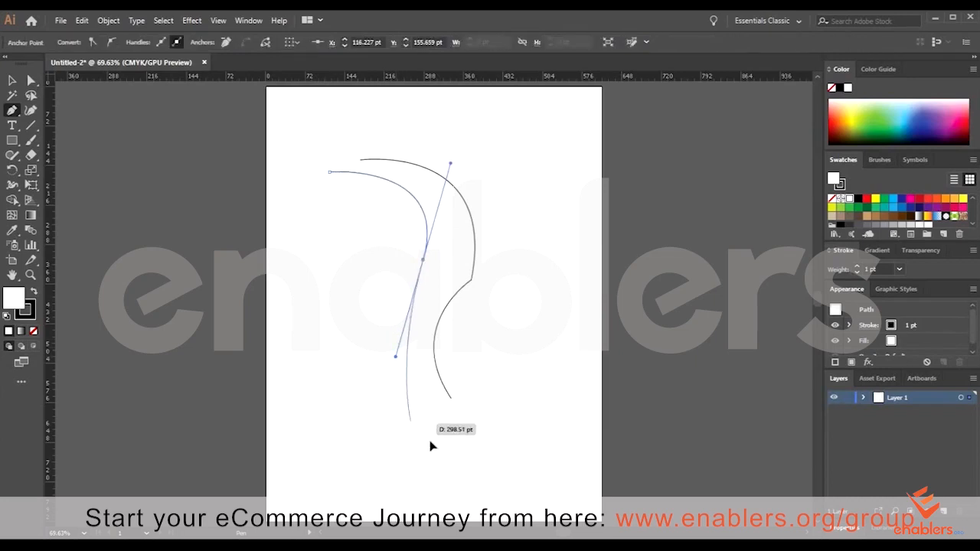
{"action": "left_click_drag", "start_coordinate": [420, 430], "coordinate": [452, 513]}
{"action": "left_click_drag", "start_coordinate": [470, 397], "coordinate": [470, 411]}
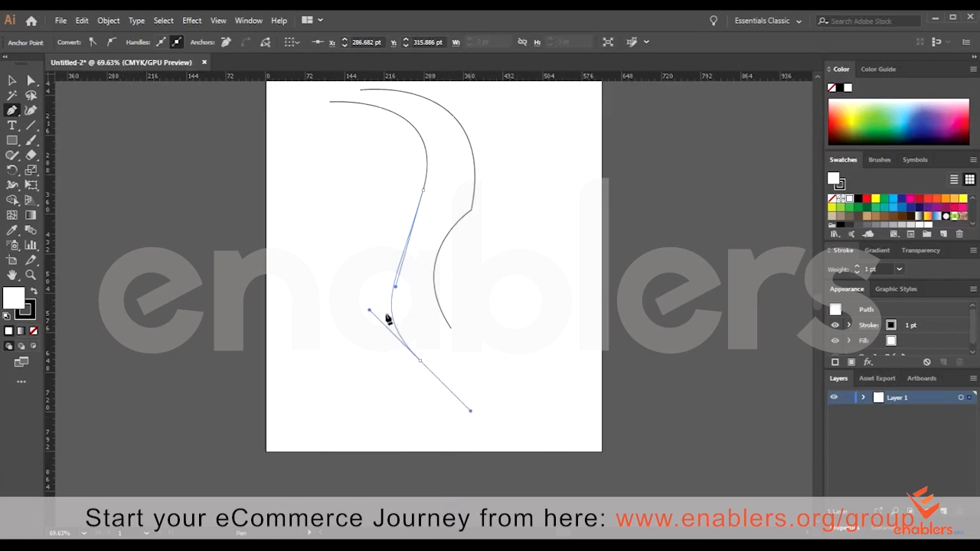
{"action": "key", "text": "v"}
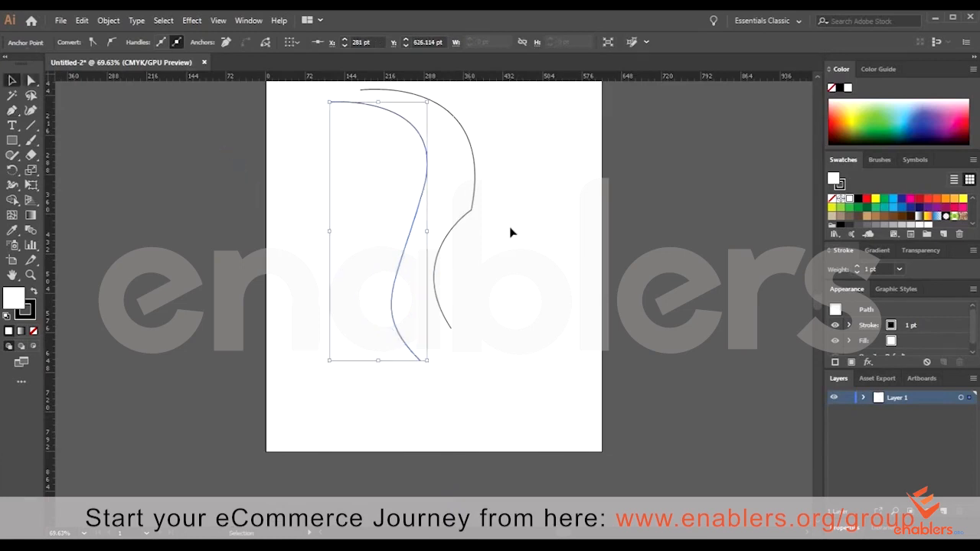
{"action": "key", "text": "ctrl+shift+a"}
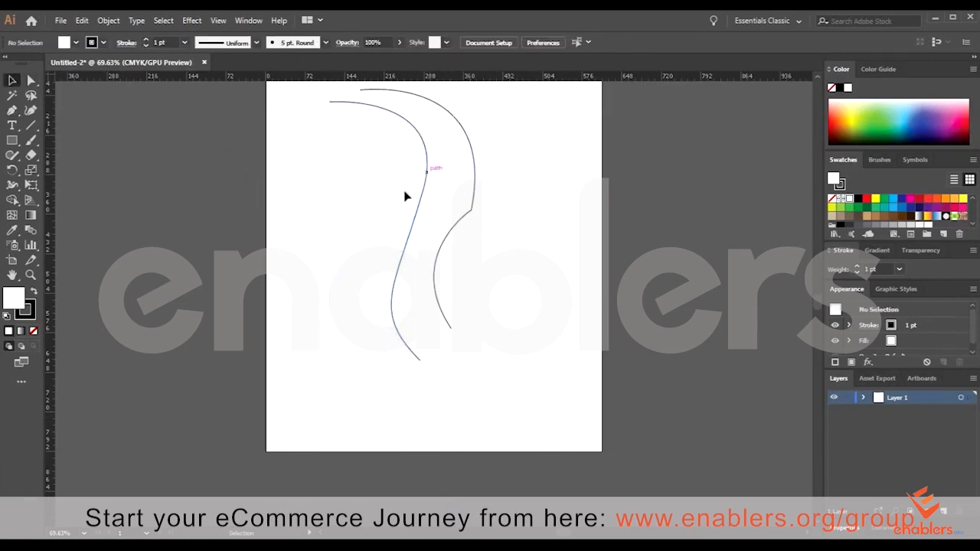
- Spread the two paths apart, placing the smooth one at about X 153 pt, Y 414 pt and the cornered one at X 317 pt, Y 389 pt
{"action": "left_click_drag", "start_coordinate": [413, 193], "coordinate": [384, 207]}
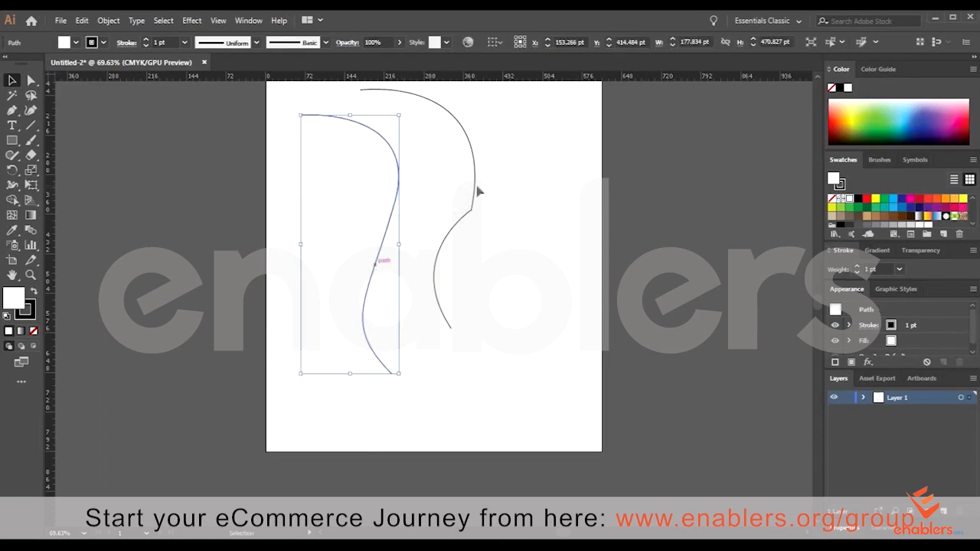
{"action": "left_click_drag", "start_coordinate": [476, 217], "coordinate": [525, 214]}
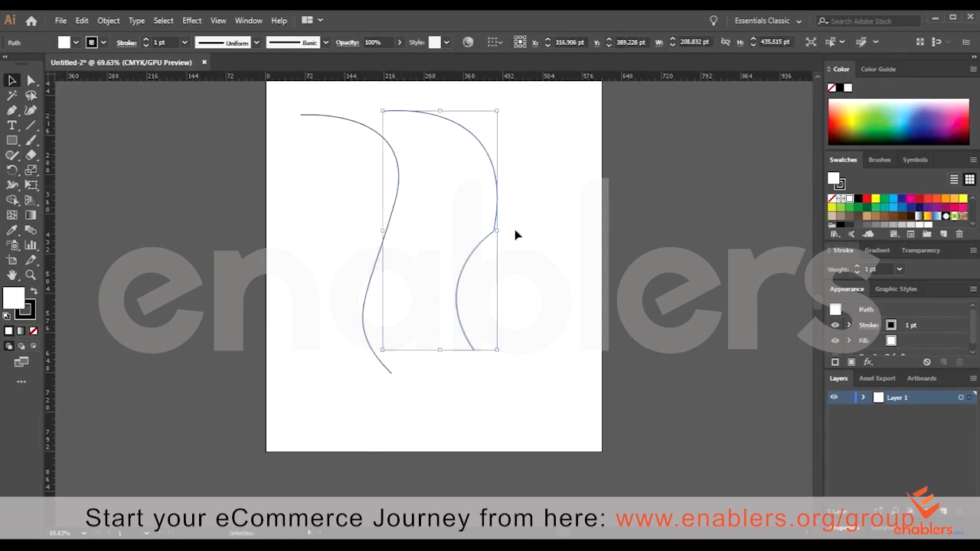
{"action": "left_click", "coordinate": [515, 235]}
{"action": "left_click", "coordinate": [493, 233]}
{"action": "left_click", "coordinate": [493, 238]}
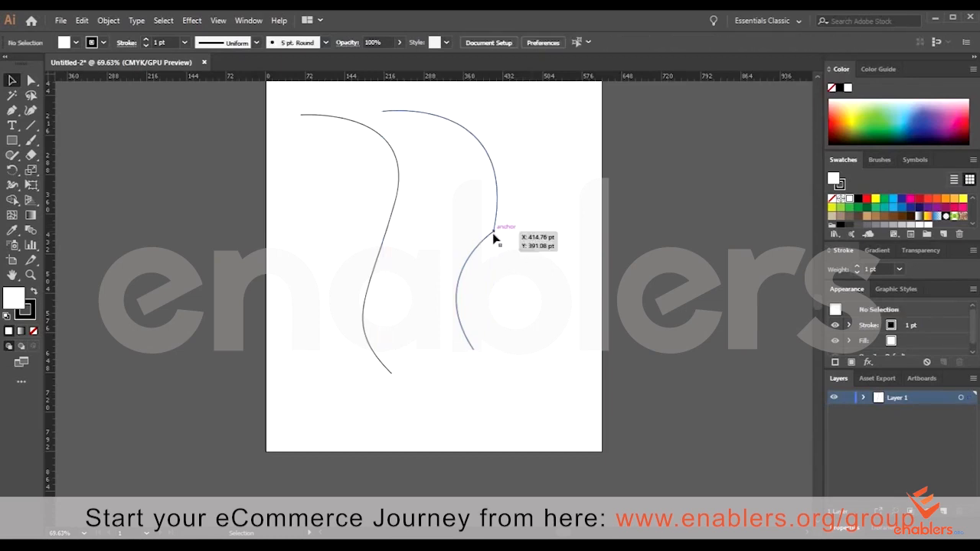
{"action": "left_click", "coordinate": [399, 174]}
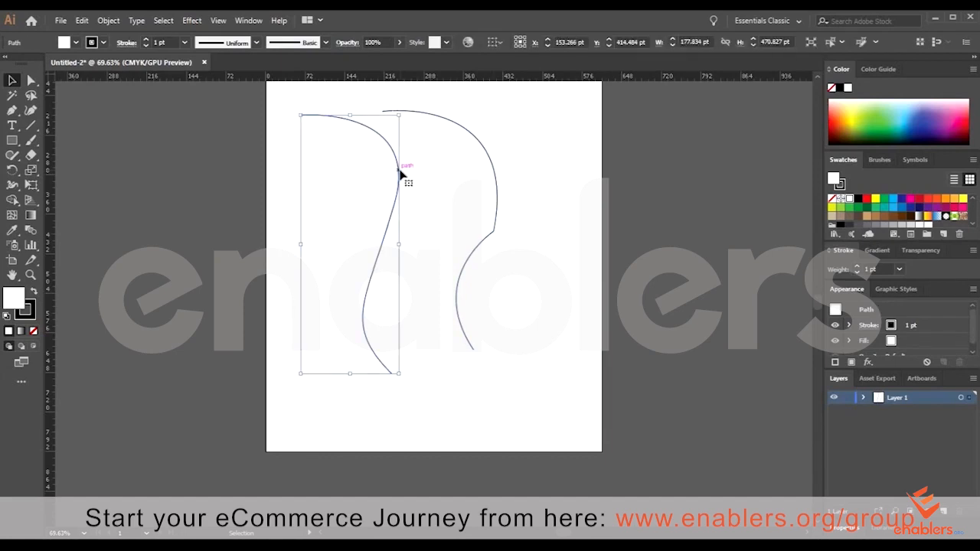
- Draw a third curve near the artboard's right edge to about X 524 pt, Y 466 pt and remove its end anchor's outgoing direction handle
{"action": "left_click", "coordinate": [19, 113]}
{"action": "left_click", "coordinate": [520, 107]}
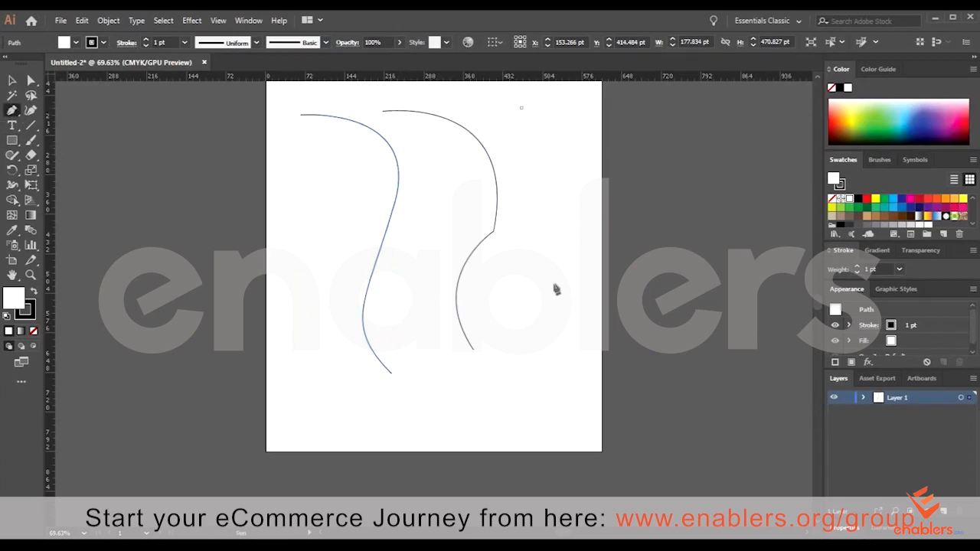
{"action": "left_click_drag", "start_coordinate": [552, 283], "coordinate": [510, 405]}
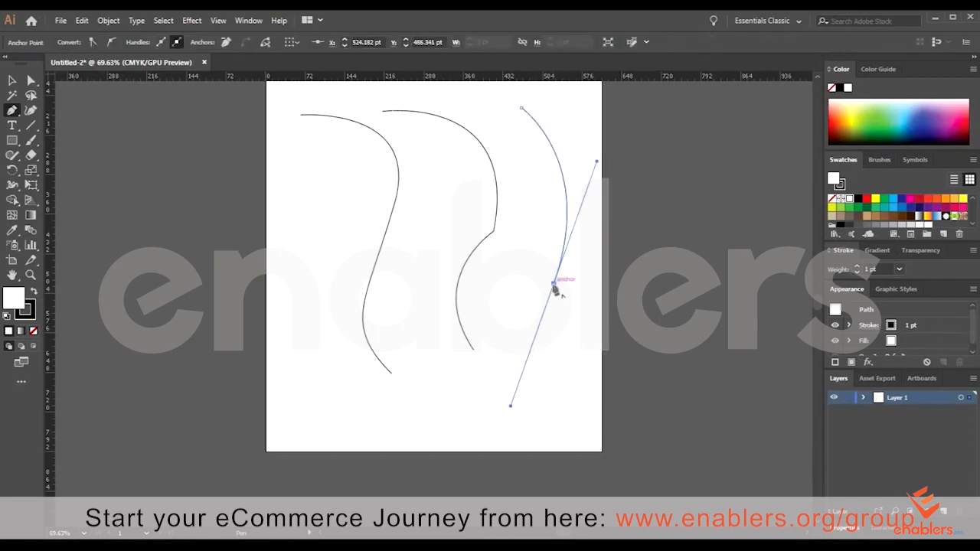
{"action": "left_click_drag", "start_coordinate": [554, 285], "coordinate": [554, 291]}
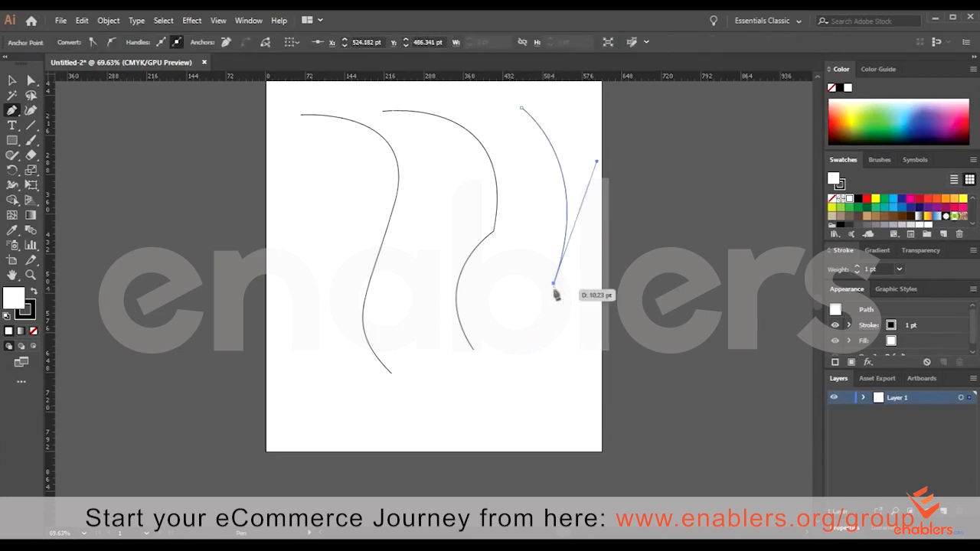
- Extend the third path from its corner with a curve ending at about X 507 pt, Y 690 pt, and move the path slightly up and left
{"action": "left_click", "coordinate": [544, 395]}
{"action": "left_click_drag", "start_coordinate": [581, 445], "coordinate": [587, 480]}
{"action": "key", "text": "v"}
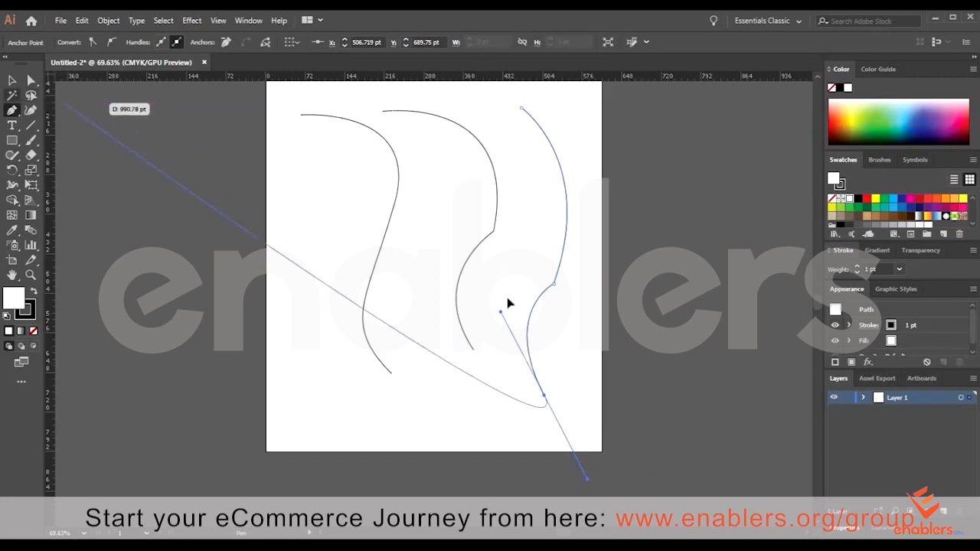
{"action": "left_click_drag", "start_coordinate": [556, 288], "coordinate": [539, 269]}
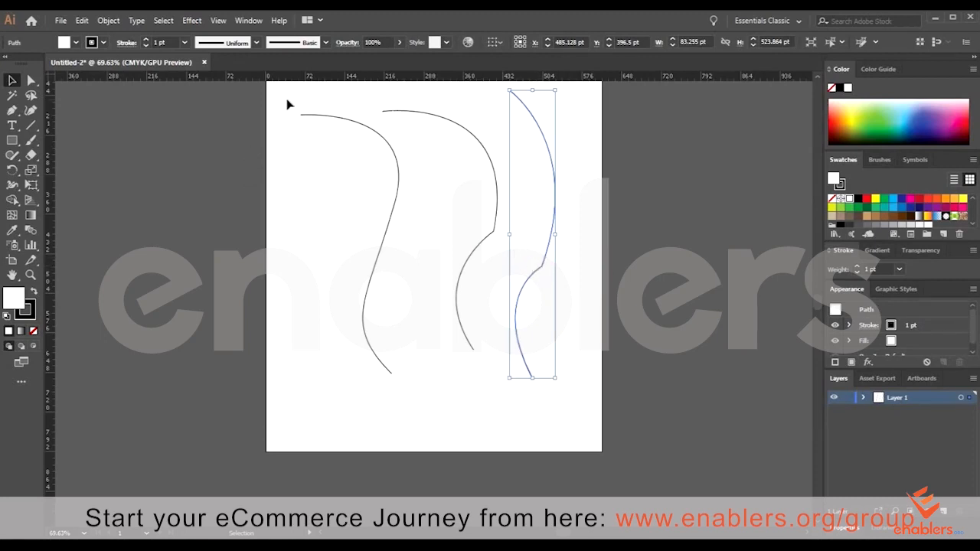
- Delete all three curved paths from the artboard and activate the Pen tool
{"action": "key", "text": "ctrl+a"}
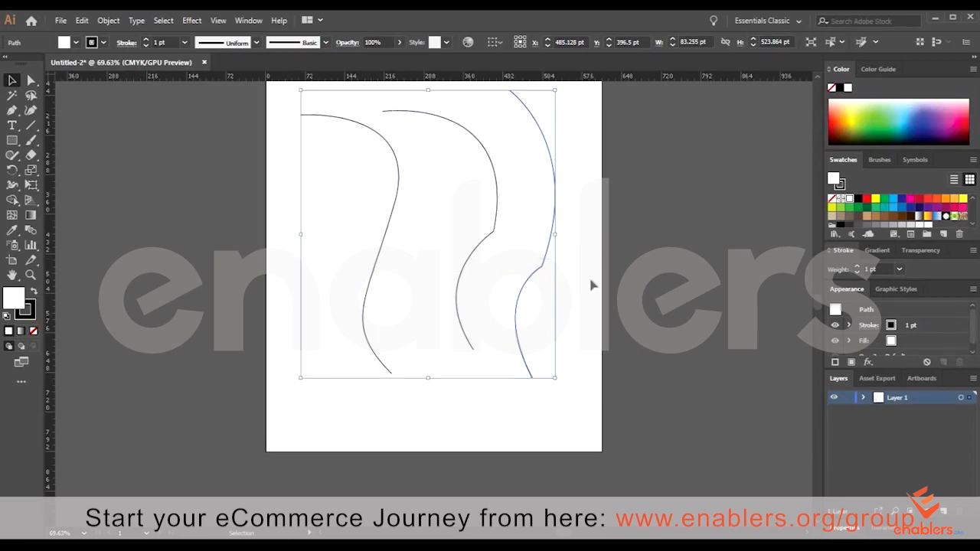
{"action": "key", "text": "Delete"}
{"action": "key", "text": "p"}
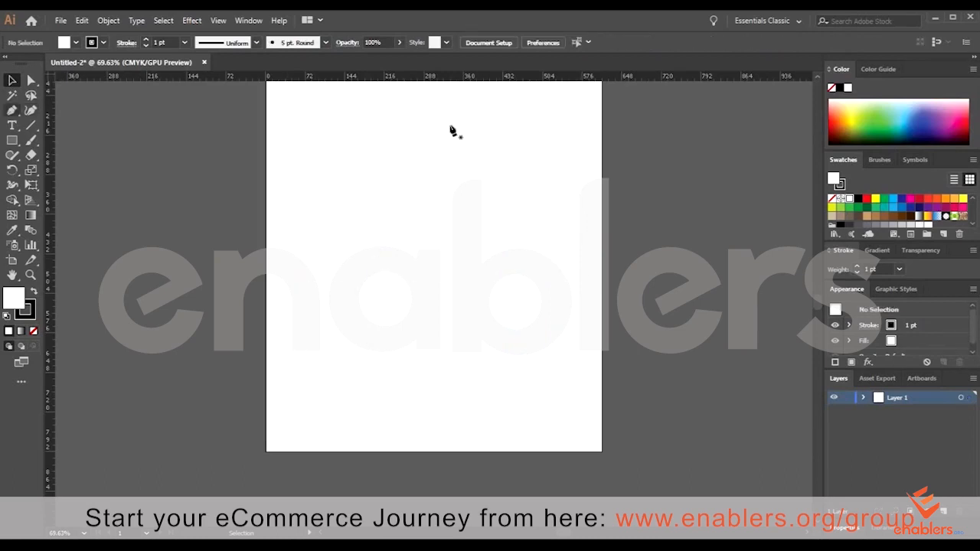
- Draw a closed four-anchor curved shape about 322 pt wide and 368 pt high on the upper artboard with the Pen tool and deselect it
{"action": "left_click", "coordinate": [444, 124]}
{"action": "left_click_drag", "start_coordinate": [496, 237], "coordinate": [470, 350]}
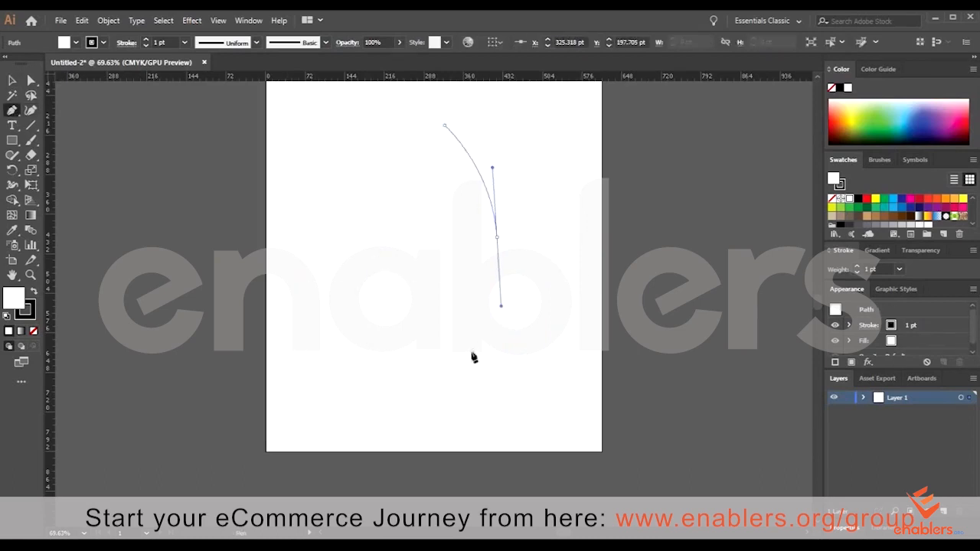
{"action": "left_click_drag", "start_coordinate": [411, 289], "coordinate": [451, 408]}
{"action": "left_click_drag", "start_coordinate": [336, 188], "coordinate": [381, 164]}
{"action": "left_click_drag", "start_coordinate": [444, 125], "coordinate": [521, 123]}
{"action": "left_click_drag", "start_coordinate": [464, 156], "coordinate": [559, 123]}
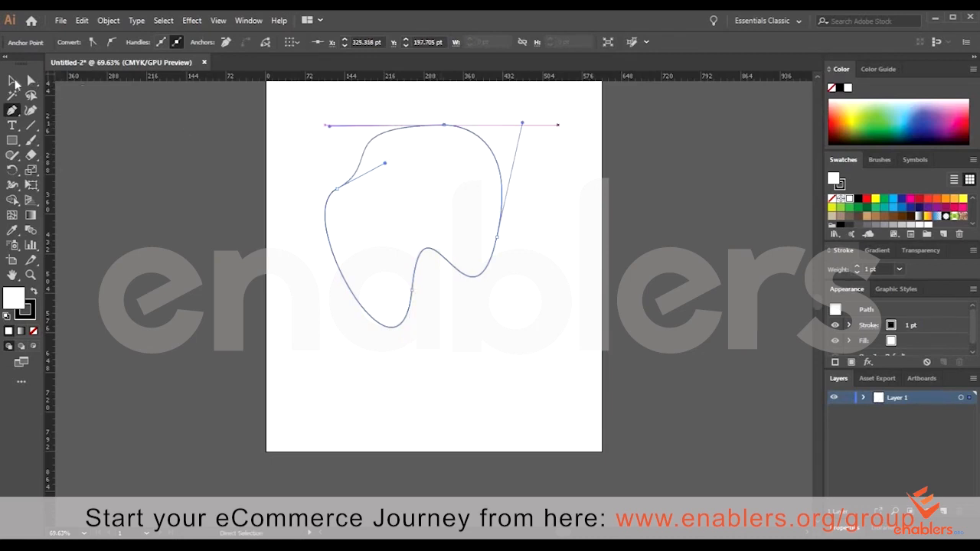
{"action": "left_click", "coordinate": [14, 79]}
{"action": "left_click", "coordinate": [492, 362]}
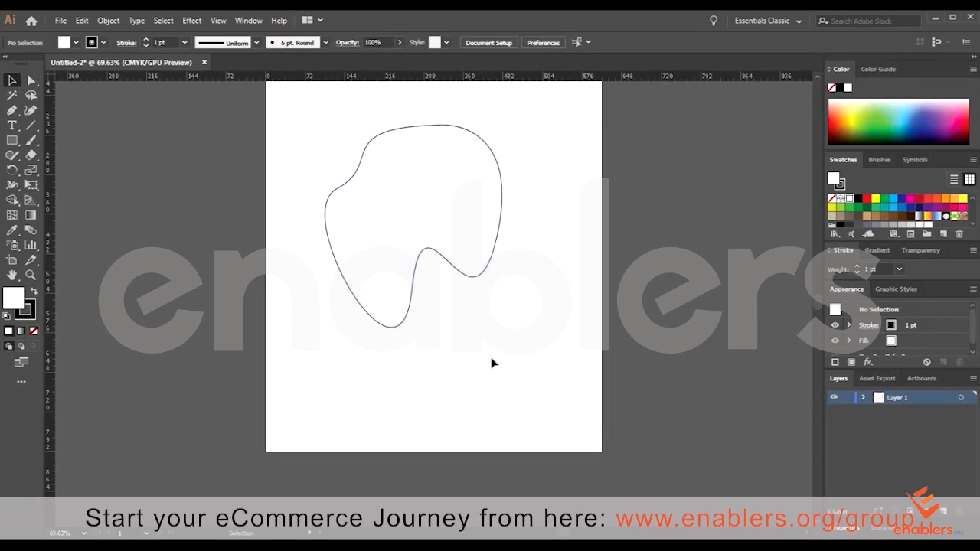
- Fill the closed curved shape with dark red and move it to about X 306 pt, Y 384 pt
{"action": "left_click_drag", "start_coordinate": [443, 192], "coordinate": [87, 269]}
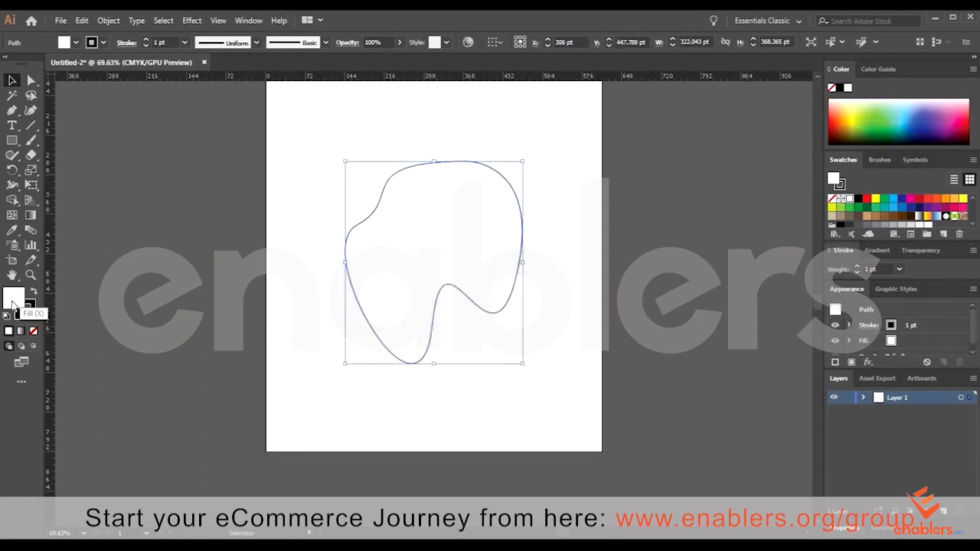
{"action": "double_click", "coordinate": [12, 304]}
{"action": "left_click", "coordinate": [460, 266]}
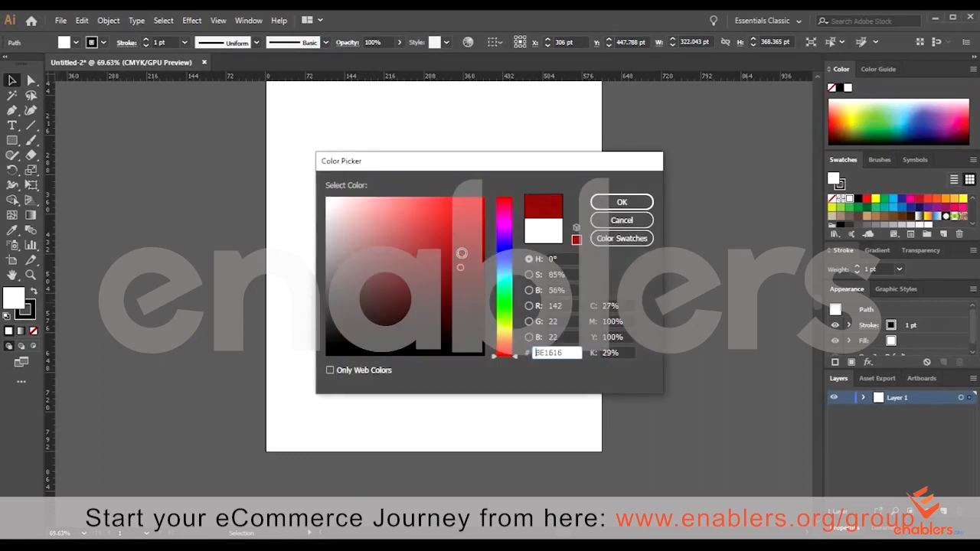
{"action": "key", "text": "Return"}
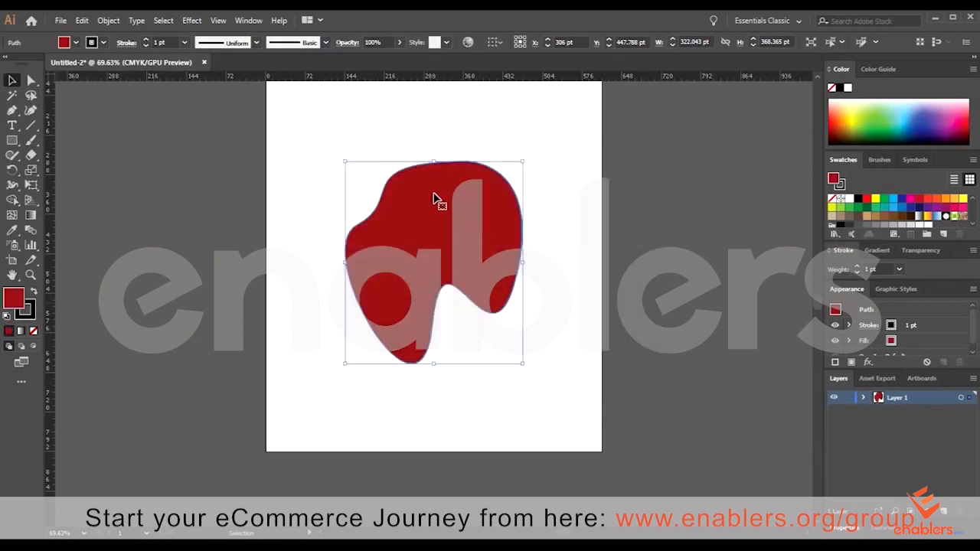
{"action": "left_click_drag", "start_coordinate": [433, 199], "coordinate": [424, 176]}
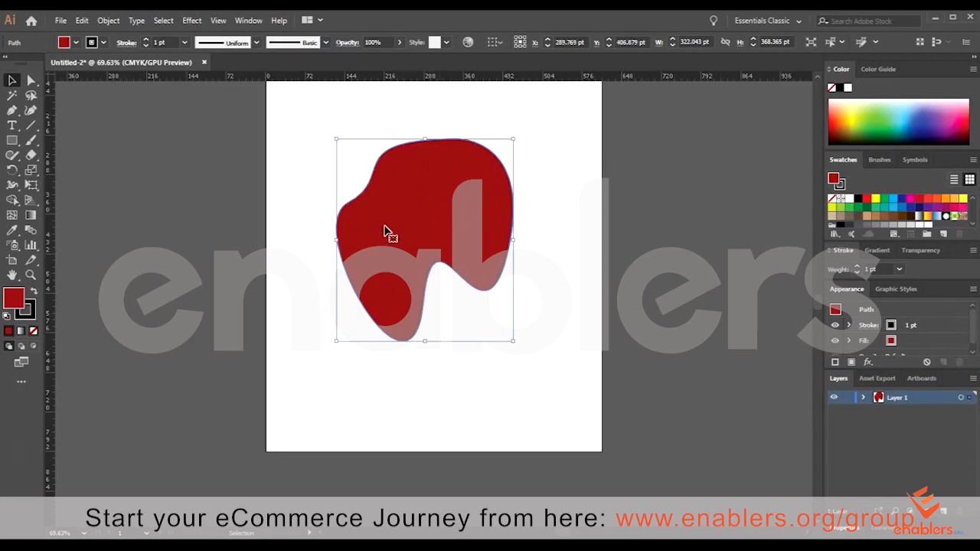
{"action": "left_click_drag", "start_coordinate": [385, 231], "coordinate": [393, 211]}
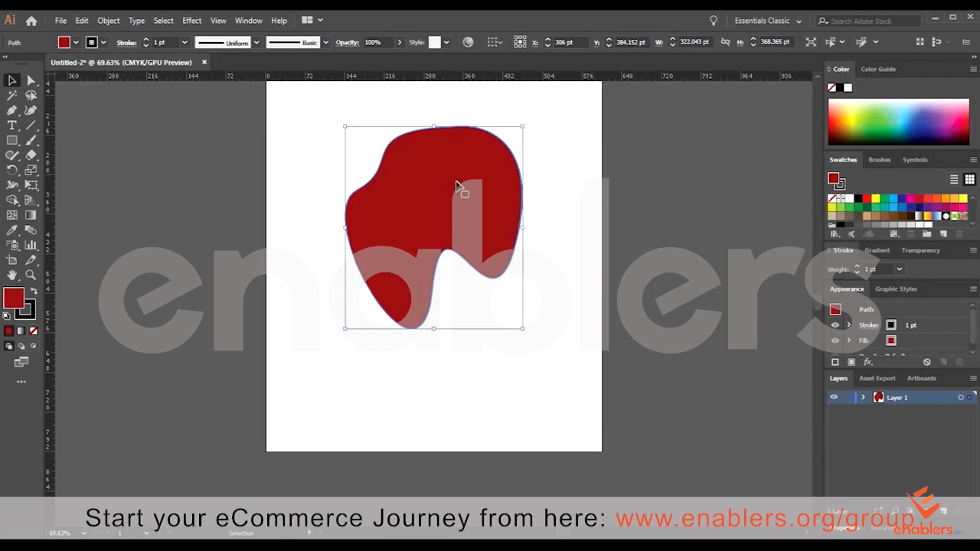
- Reshape the red shape's lower edge with Direct Selection by adjusting both direction handles of the anchor between its two lower lobes
{"action": "left_click", "coordinate": [391, 346]}
{"action": "key", "text": "a"}
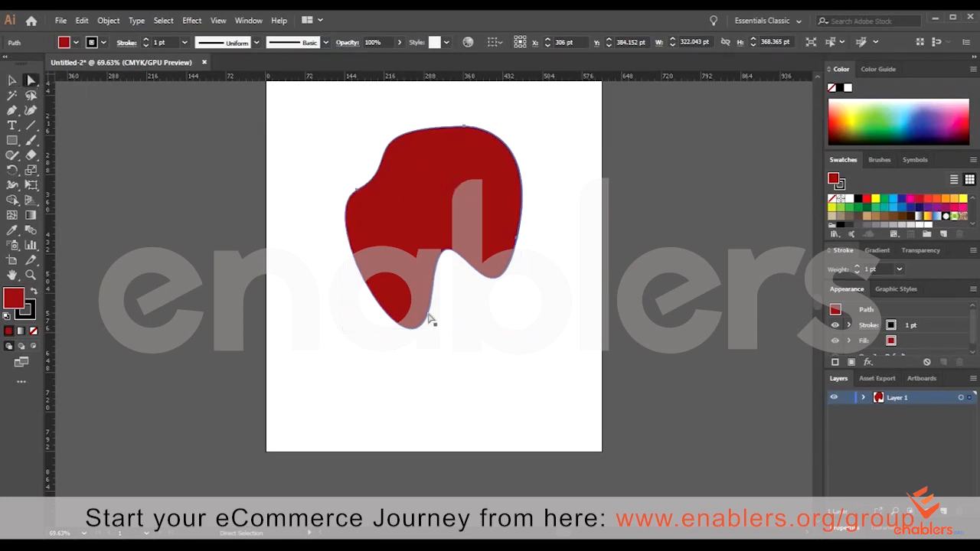
{"action": "left_click", "coordinate": [434, 296]}
{"action": "left_click", "coordinate": [433, 295]}
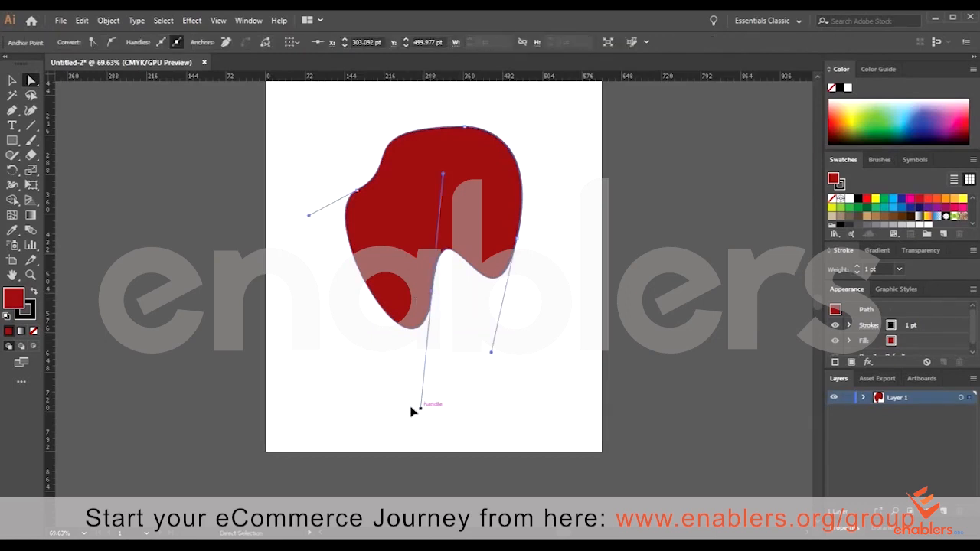
{"action": "left_click_drag", "start_coordinate": [420, 408], "coordinate": [407, 372]}
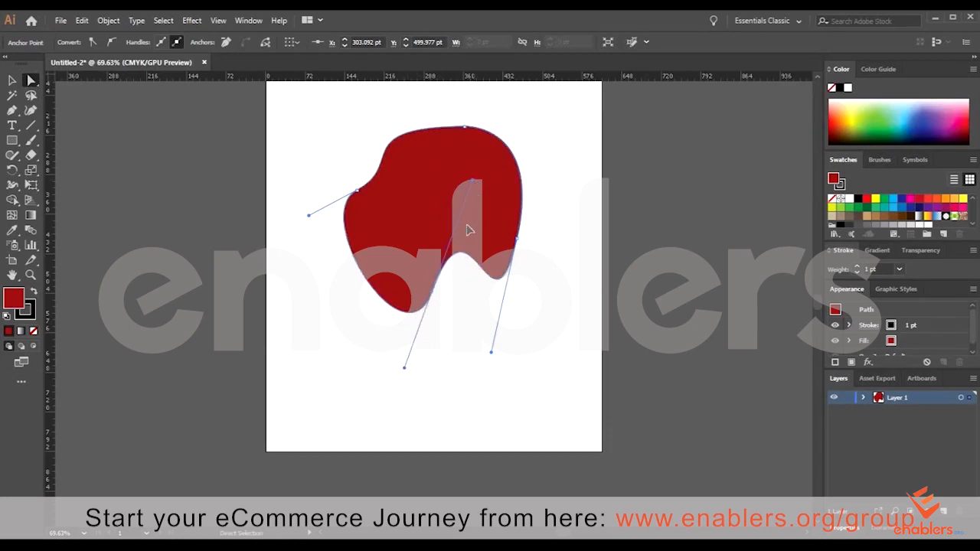
{"action": "left_click_drag", "start_coordinate": [472, 182], "coordinate": [457, 243]}
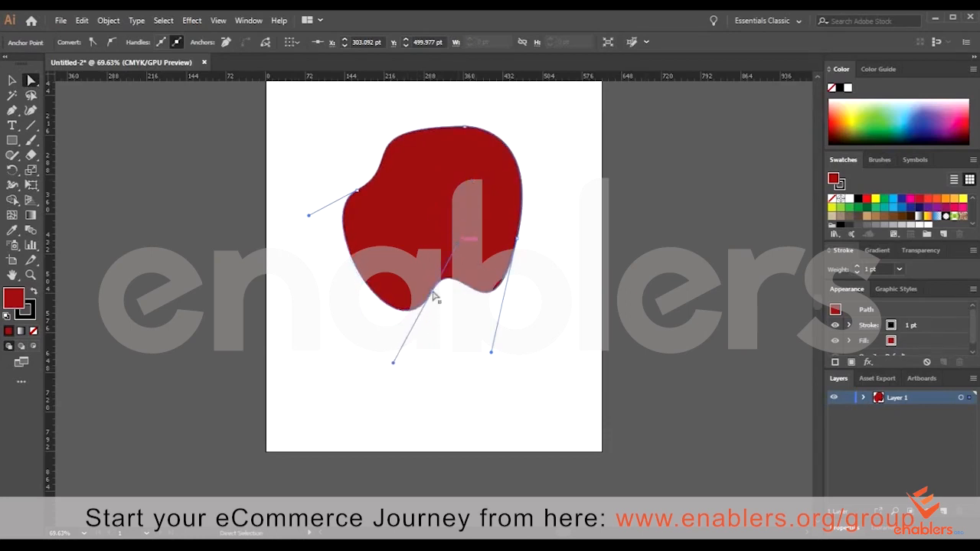
{"action": "left_click", "coordinate": [431, 291]}
{"action": "left_click_drag", "start_coordinate": [394, 370], "coordinate": [362, 343]}
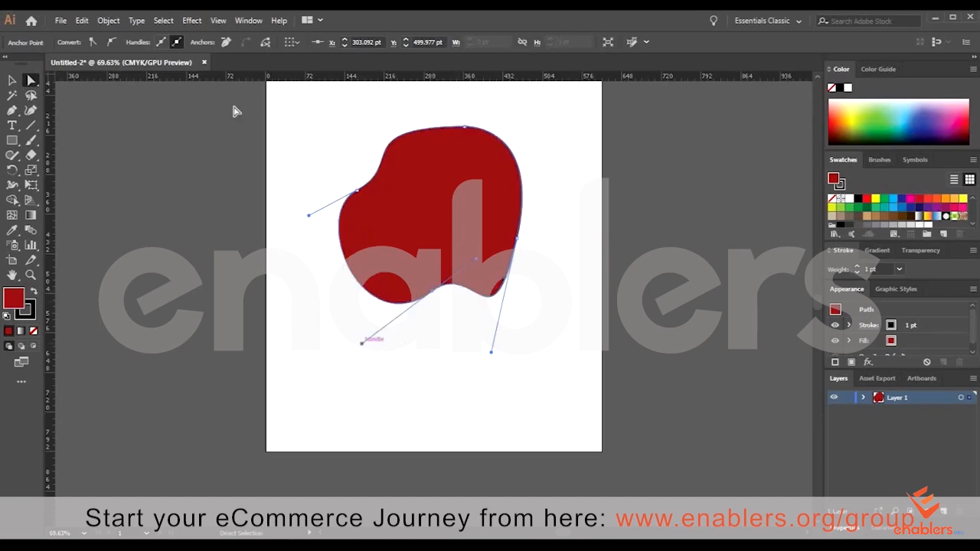
- Delete the red shape and restore the default white fill and black stroke
{"action": "key", "text": "v"}
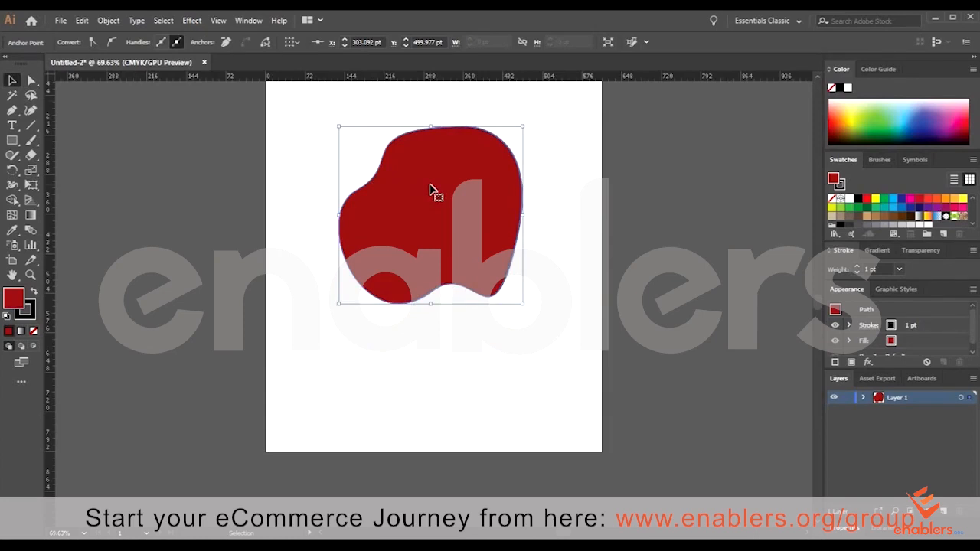
{"action": "key", "text": "Delete"}
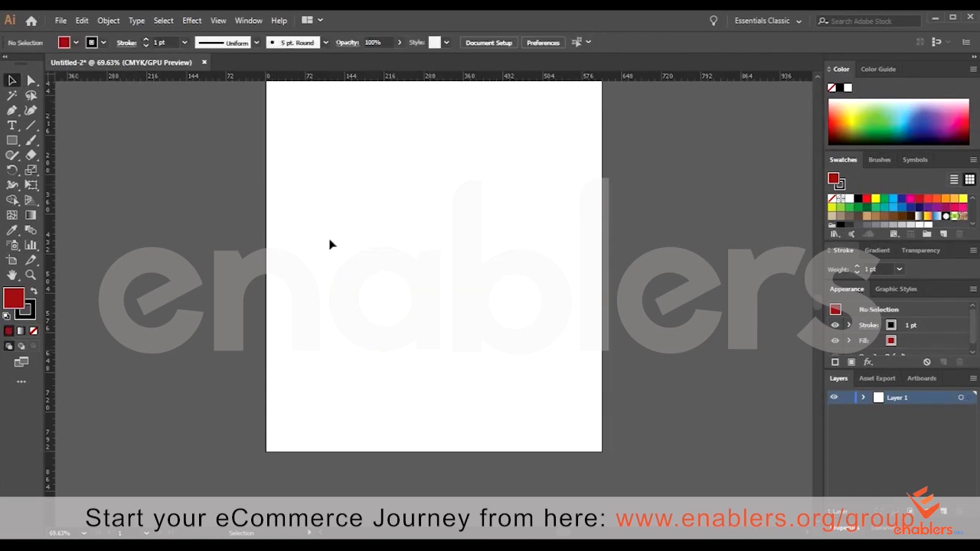
{"action": "key", "text": "d"}
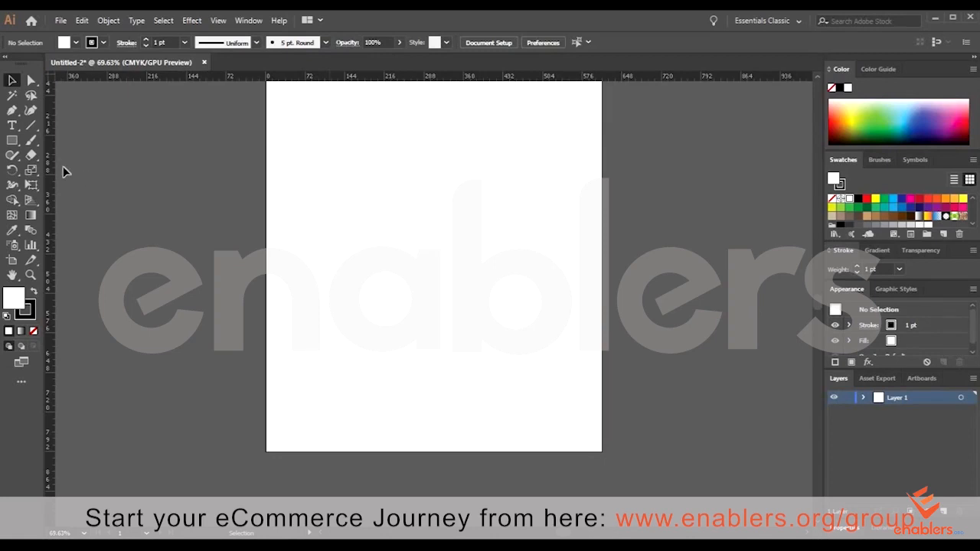
- Activate the Pen tool, fit the artboard in the window and toggle the rulers off and back on
{"action": "left_click", "coordinate": [11, 110]}
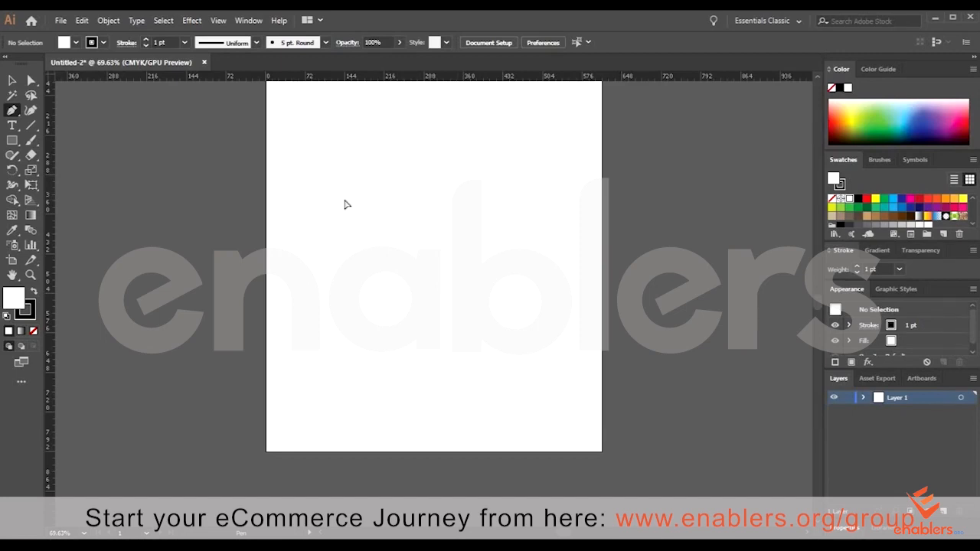
{"action": "key", "text": "ctrl+r"}
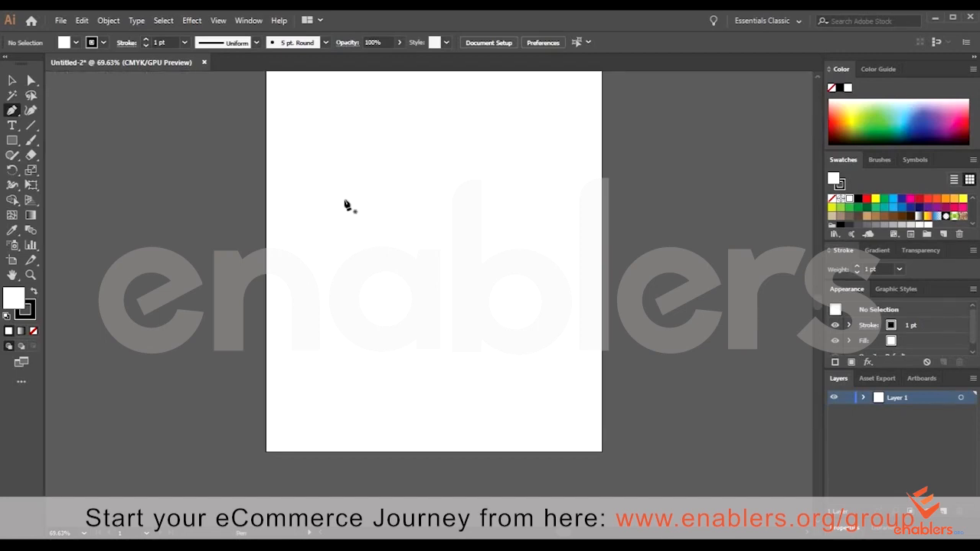
{"action": "key", "text": "ctrl+0"}
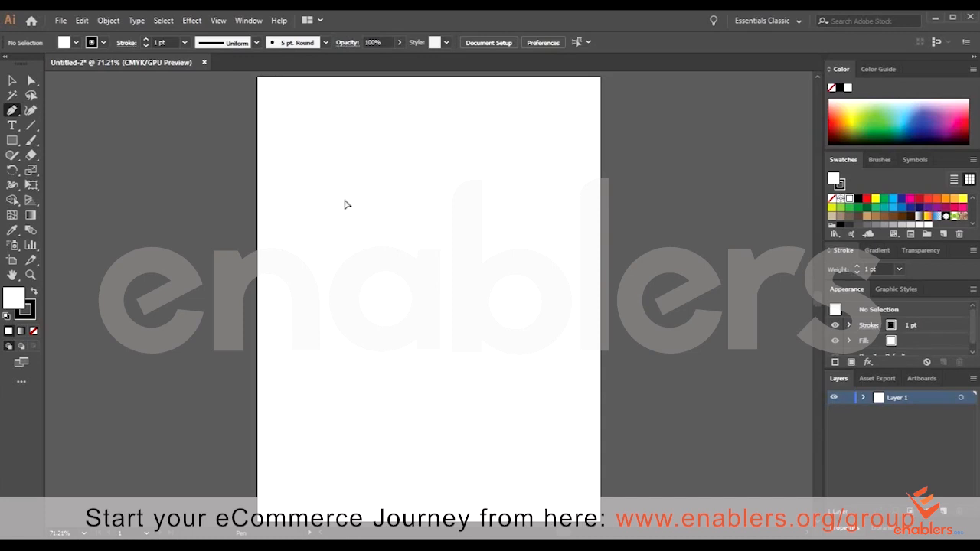
{"action": "key", "text": "ctrl+r"}
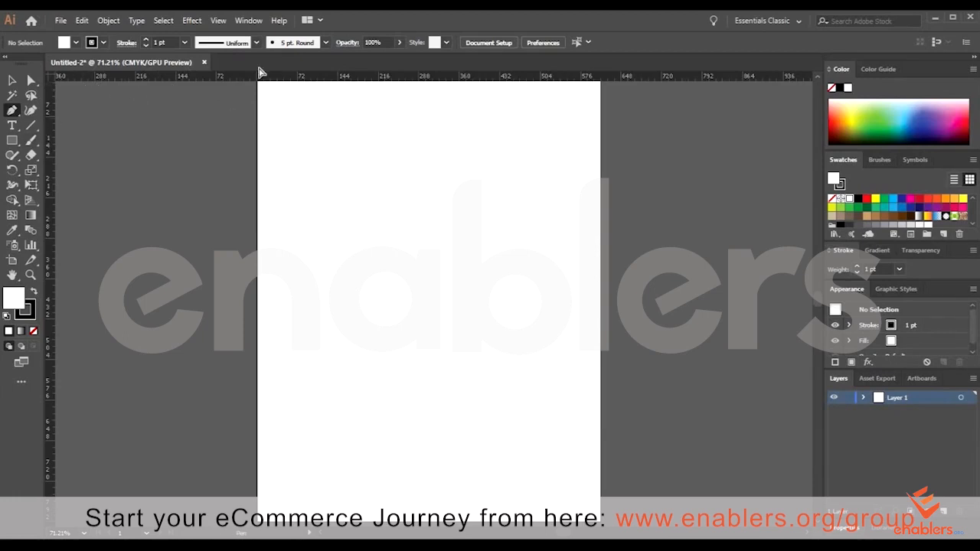
- Examine the available ruler display options without changing any of them
{"action": "left_click", "coordinate": [218, 21]}
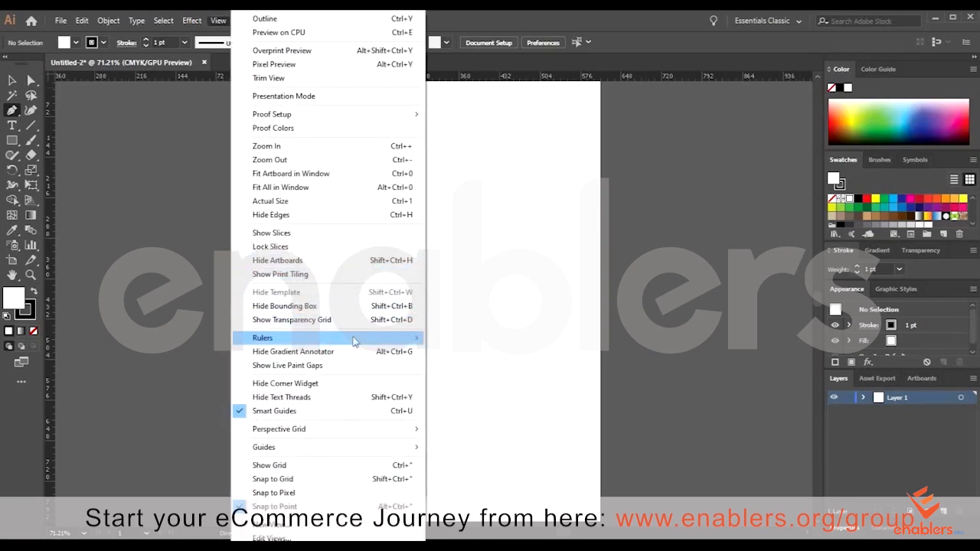
{"action": "mouse_move", "coordinate": [354, 339]}
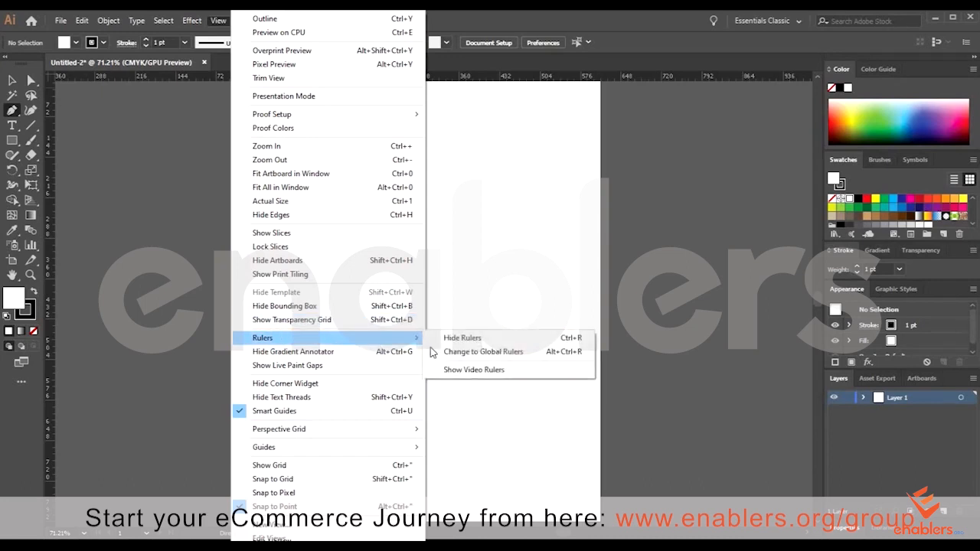
{"action": "left_click", "coordinate": [483, 26]}
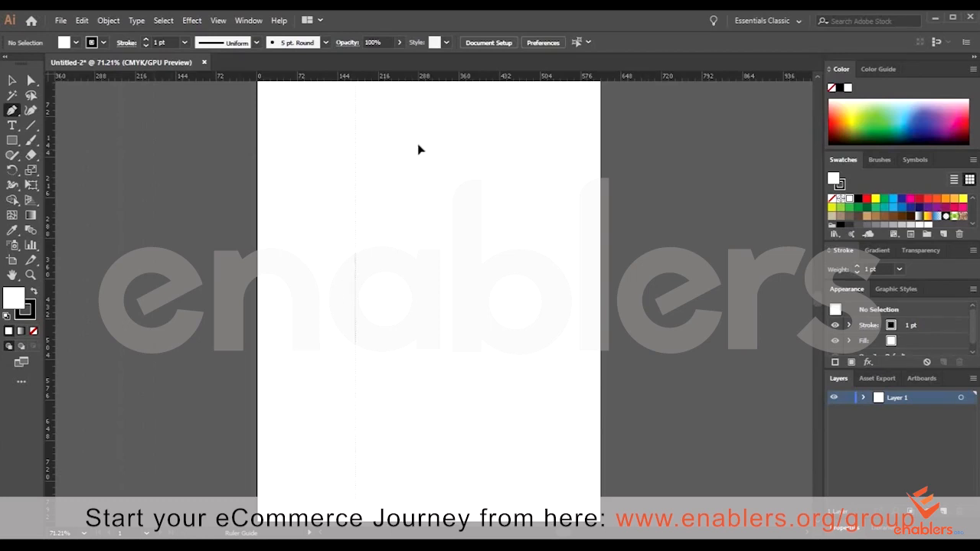
- Place a vertical ruler guide on the artboard at about X 290 pt and turn on the display of guides
{"action": "left_click_drag", "start_coordinate": [420, 150], "coordinate": [419, 145]}
{"action": "left_click", "coordinate": [13, 80]}
{"action": "right_click", "coordinate": [436, 203]}
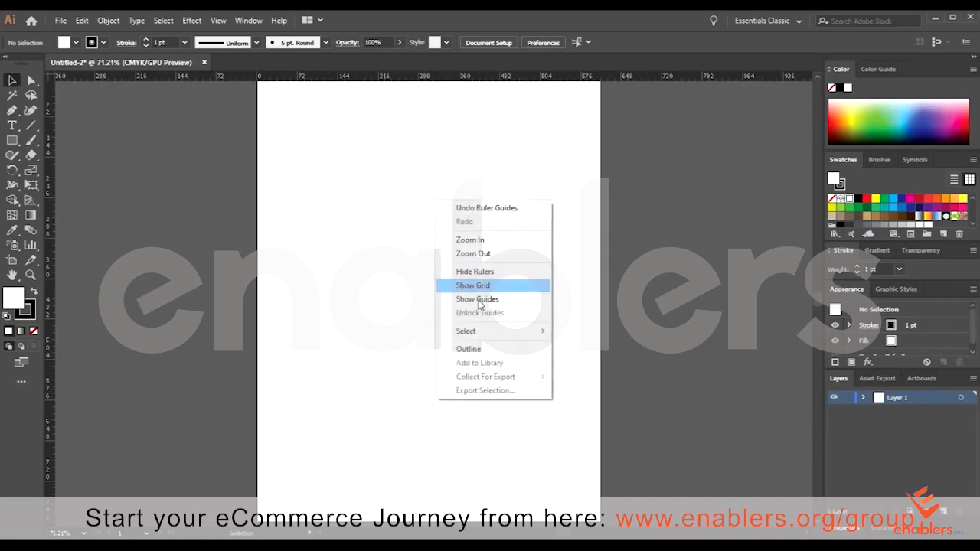
{"action": "left_click", "coordinate": [476, 299]}
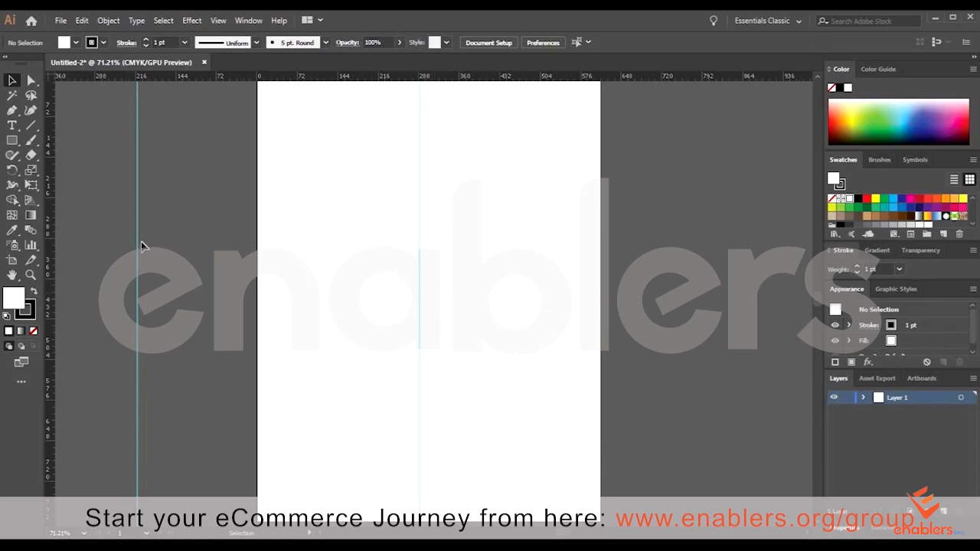
- Remove the vertical guide lying outside the artboard's left edge and place another vertical guide at about X 269 pt
{"action": "left_click_drag", "start_coordinate": [137, 242], "coordinate": [45, 243]}
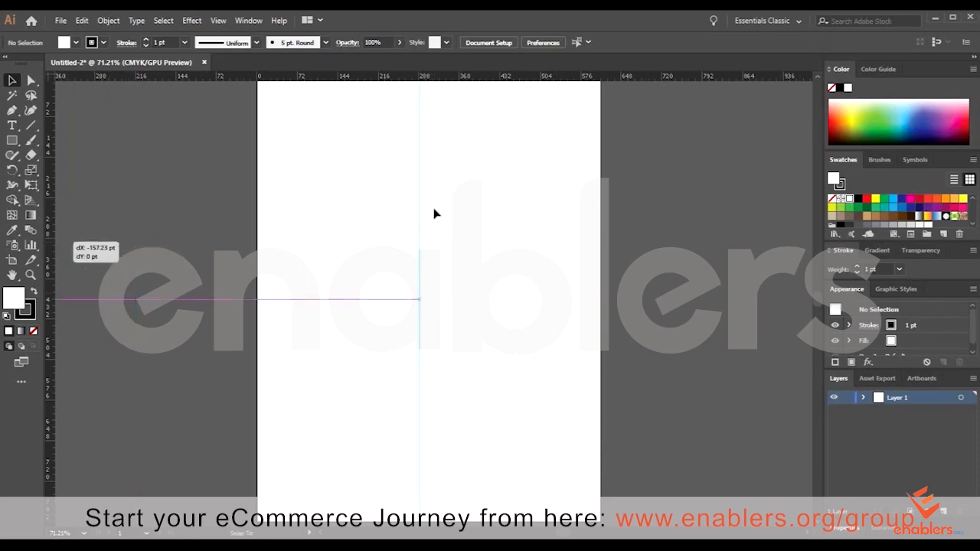
{"action": "left_click_drag", "start_coordinate": [420, 211], "coordinate": [46, 215]}
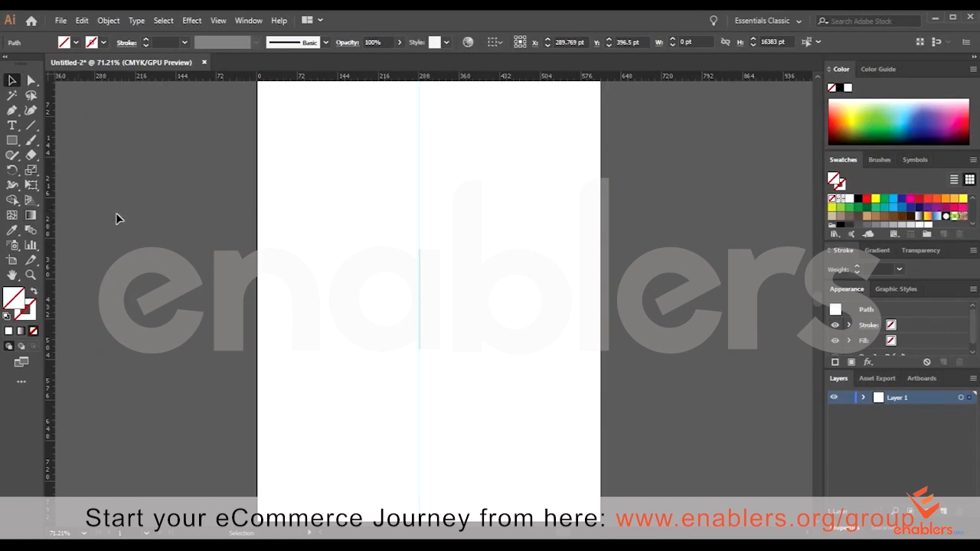
{"action": "left_click_drag", "start_coordinate": [408, 217], "coordinate": [65, 250]}
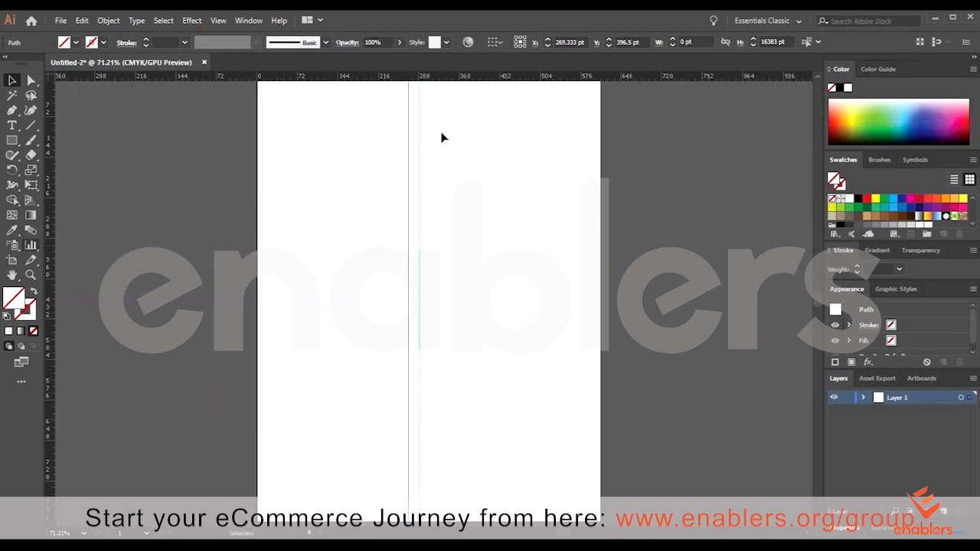
- Try to remove the guide at X 269 pt by returning it to the vertical ruler
{"action": "left_click_drag", "start_coordinate": [408, 144], "coordinate": [38, 161]}
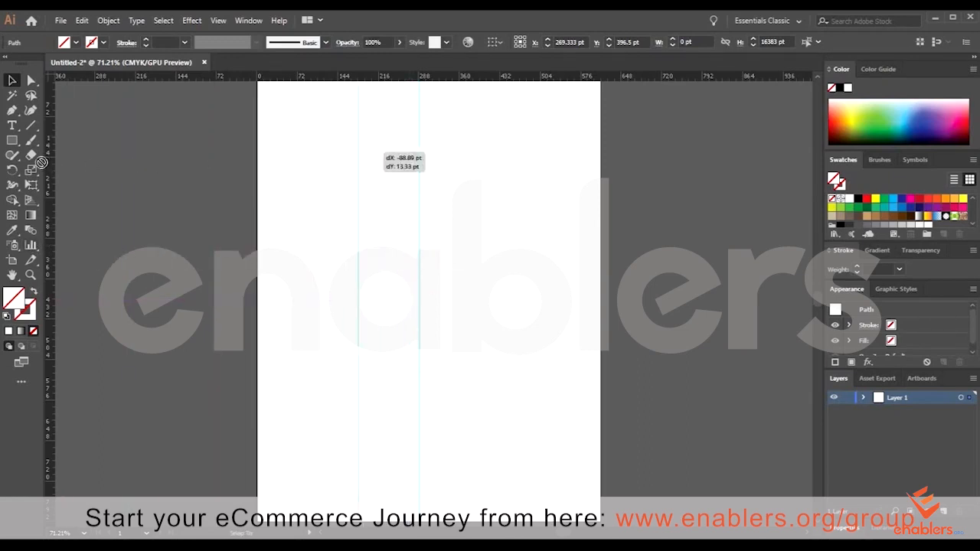
{"action": "left_click", "coordinate": [456, 182]}
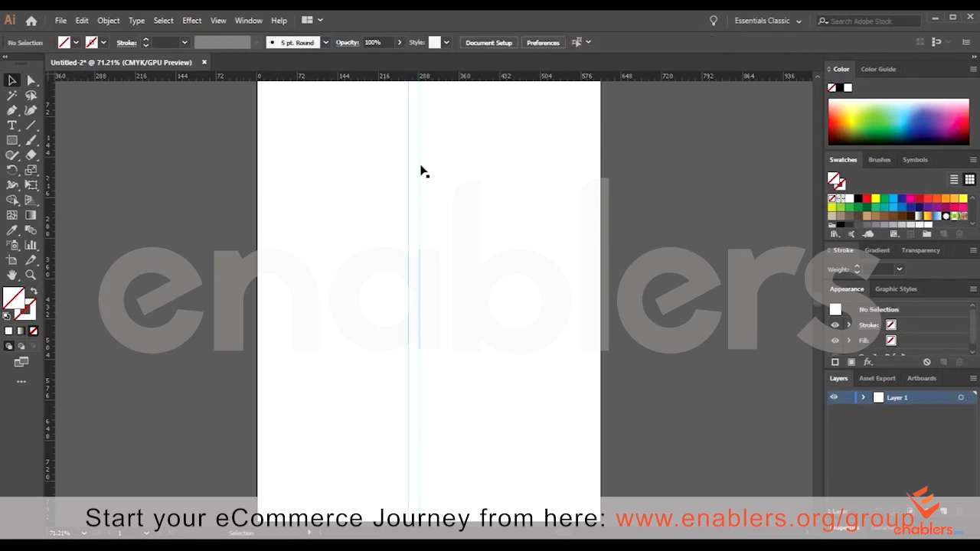
{"action": "left_click", "coordinate": [420, 169]}
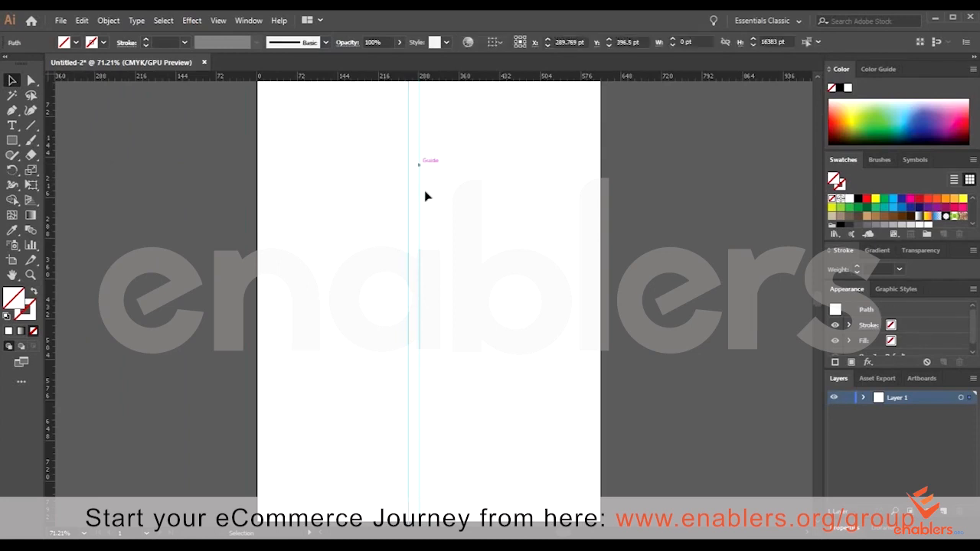
{"action": "left_click", "coordinate": [427, 196]}
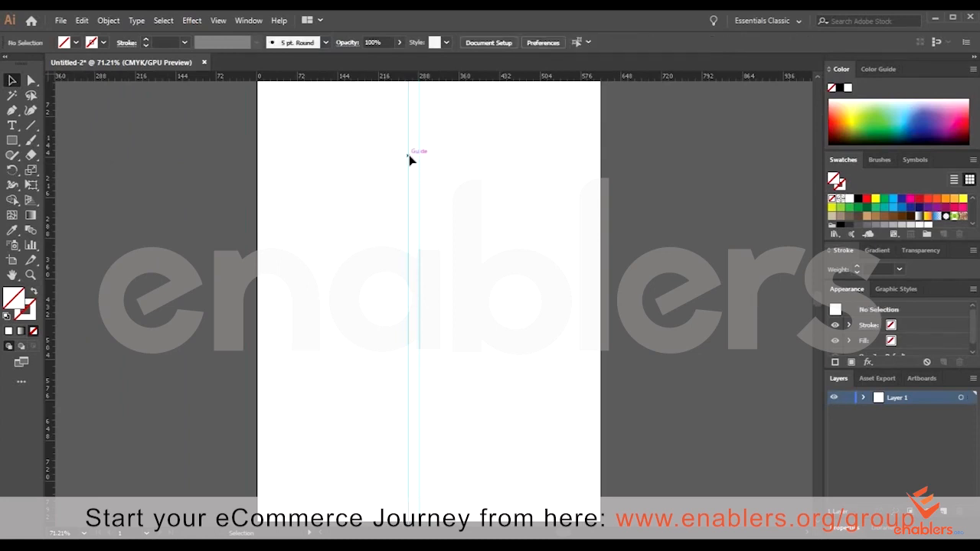
- Clear the artboard of guides by removing the X 269 pt guide and moving the overlapping X 290 pt guides beyond the artboard's right edge
{"action": "left_click_drag", "start_coordinate": [409, 159], "coordinate": [247, 169]}
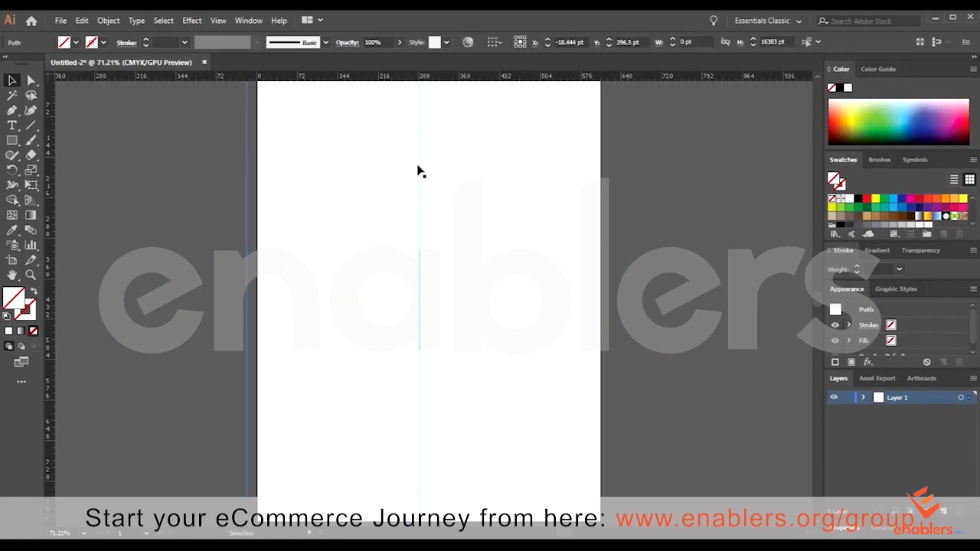
{"action": "left_click_drag", "start_coordinate": [418, 166], "coordinate": [606, 172]}
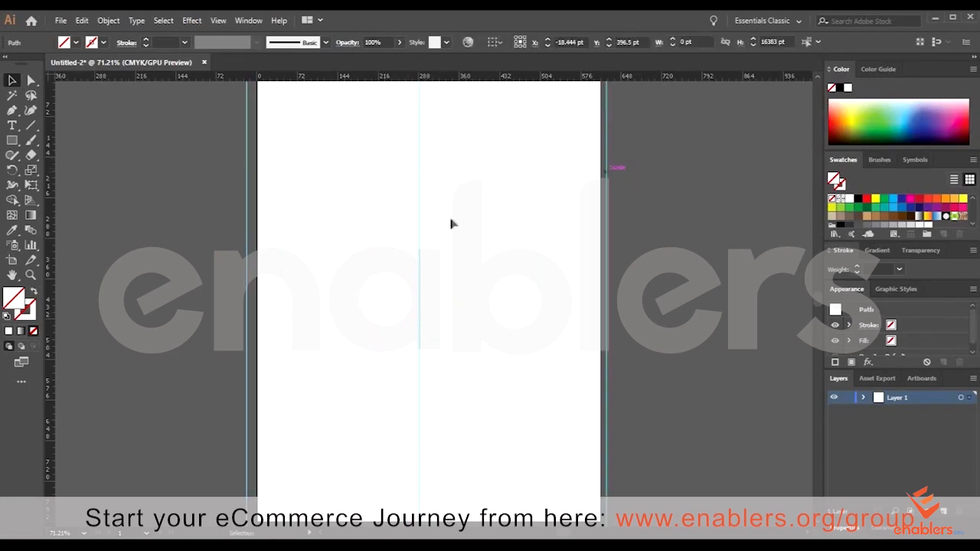
{"action": "left_click_drag", "start_coordinate": [423, 212], "coordinate": [701, 226]}
{"action": "left_click_drag", "start_coordinate": [247, 216], "coordinate": [3, 219]}
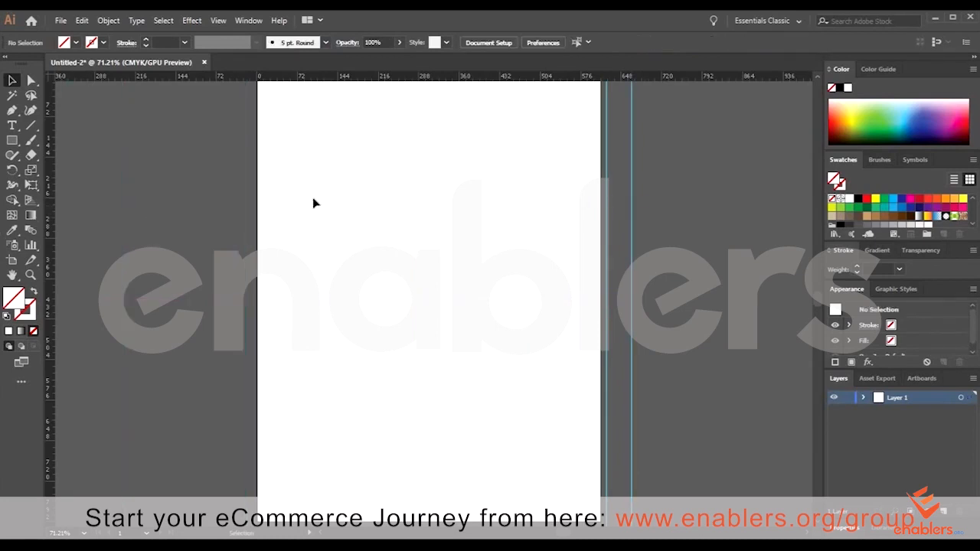
- Clear the surplus vertical and horizontal guides, leaving a single vertical guide on the artboard at X 286 pt
{"action": "left_click_drag", "start_coordinate": [605, 194], "coordinate": [671, 190]}
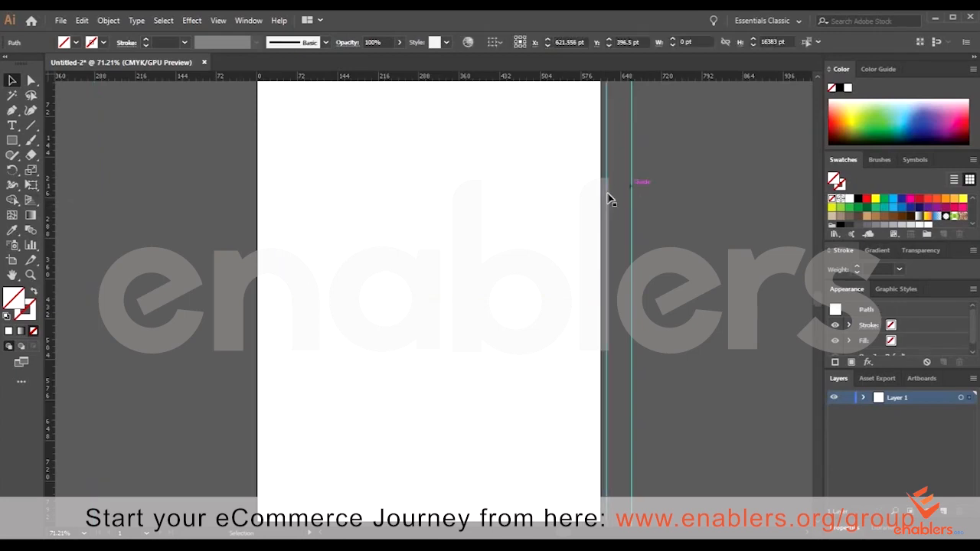
{"action": "left_click_drag", "start_coordinate": [605, 195], "coordinate": [56, 219]}
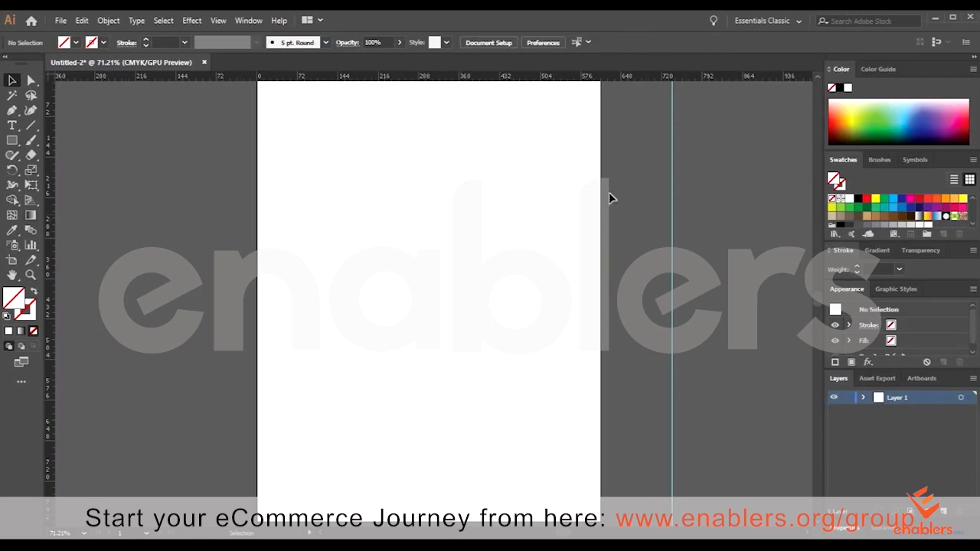
{"action": "left_click_drag", "start_coordinate": [675, 181], "coordinate": [497, 92]}
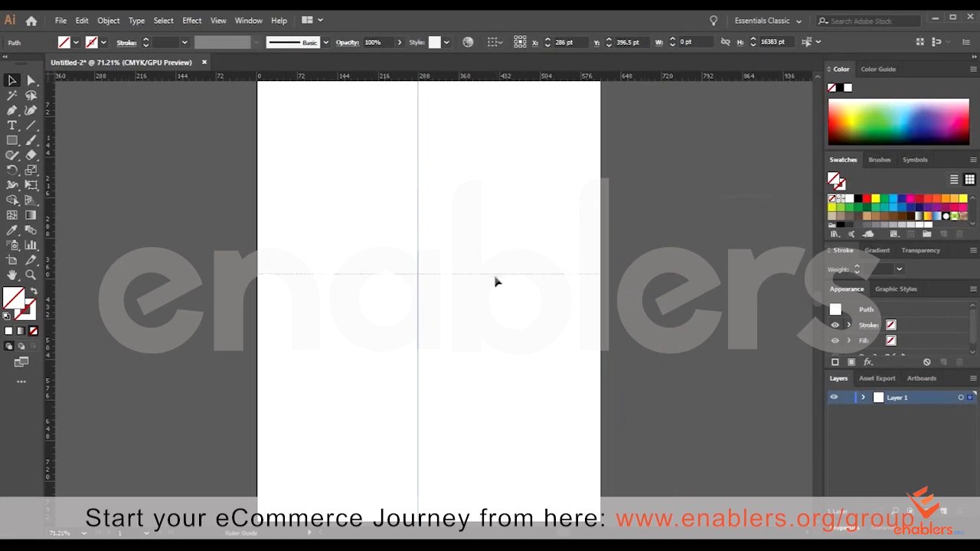
{"action": "left_click_drag", "start_coordinate": [495, 277], "coordinate": [501, 75]}
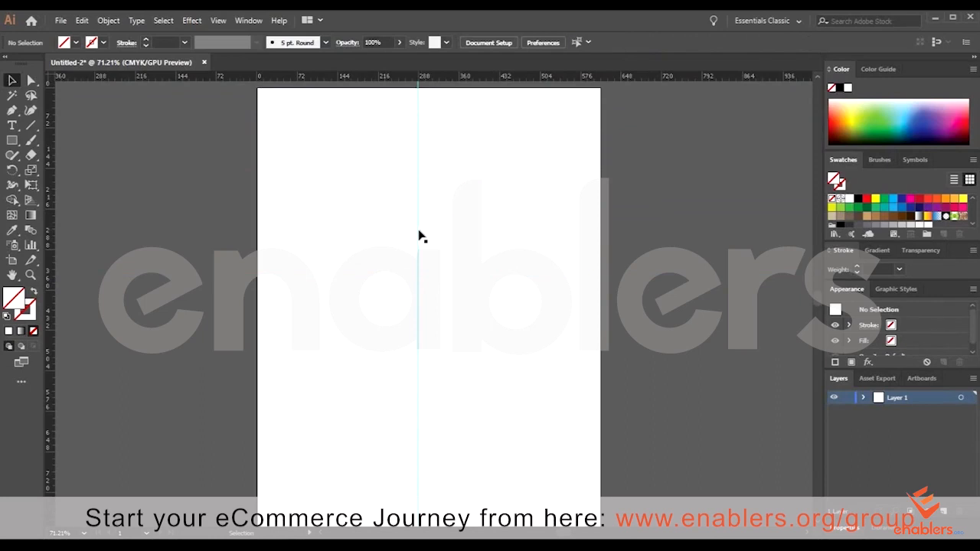
{"action": "left_click", "coordinate": [418, 231]}
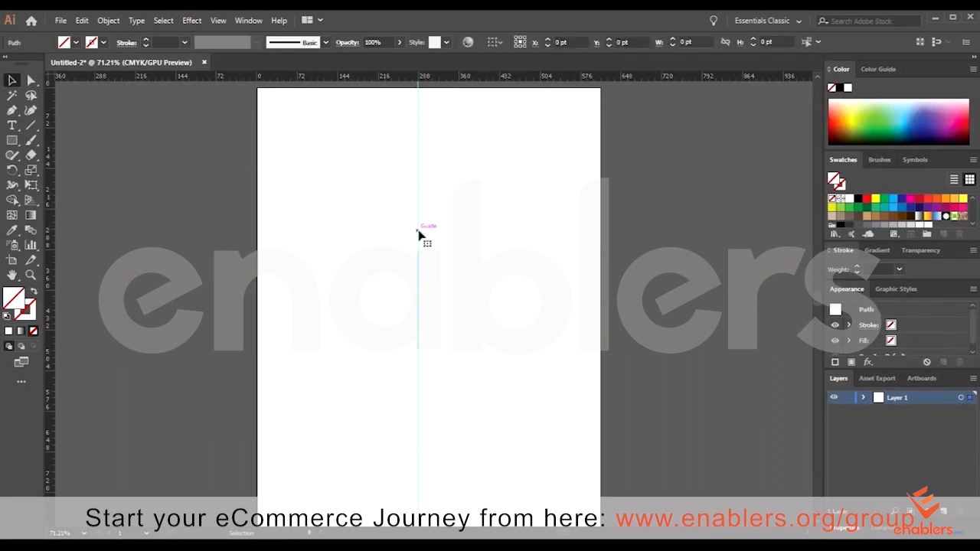
- Draw the left half of a heart with the Pen tool, starting on the guide at about Y 128 pt and ending on it at about Y 432 pt
{"action": "left_click", "coordinate": [11, 112]}
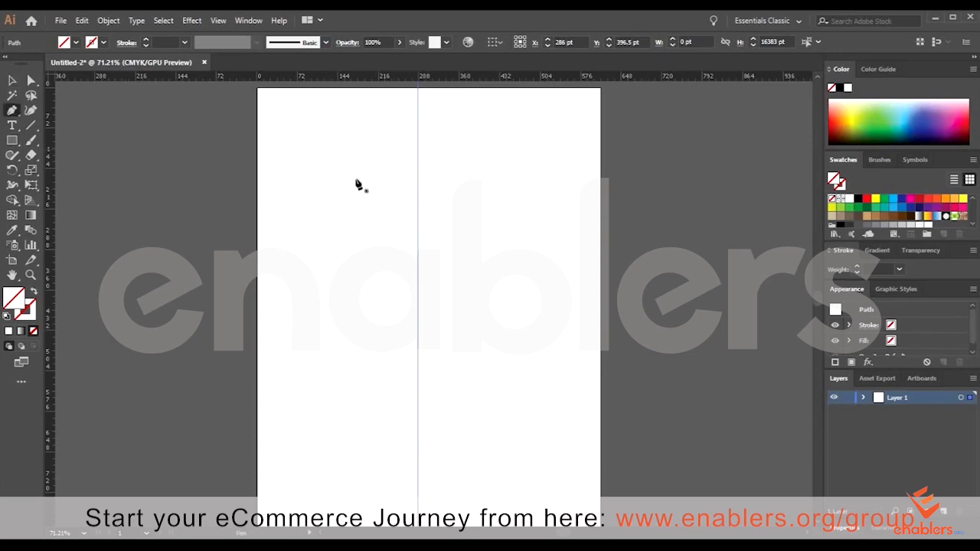
{"action": "left_click", "coordinate": [417, 159]}
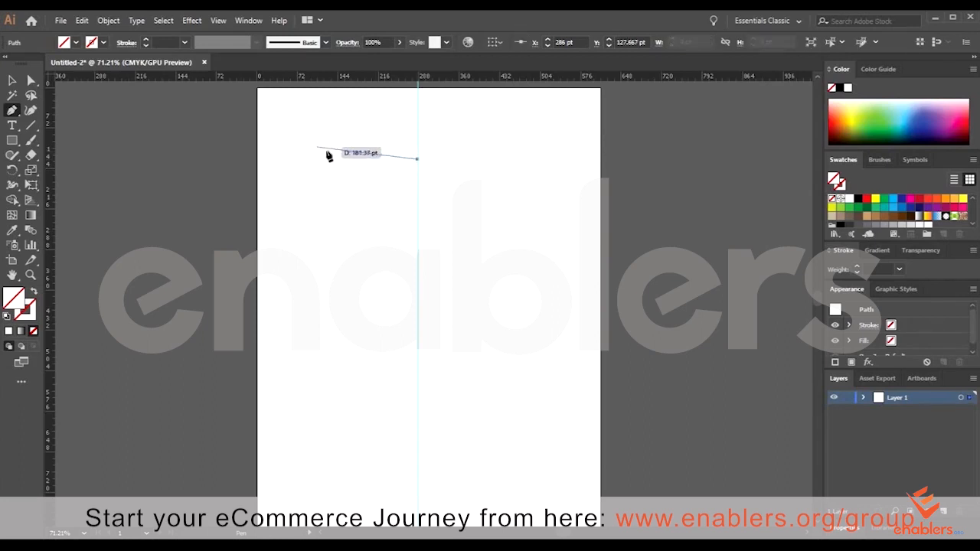
{"action": "left_click_drag", "start_coordinate": [325, 150], "coordinate": [324, 170]}
{"action": "left_click_drag", "start_coordinate": [320, 223], "coordinate": [303, 250]}
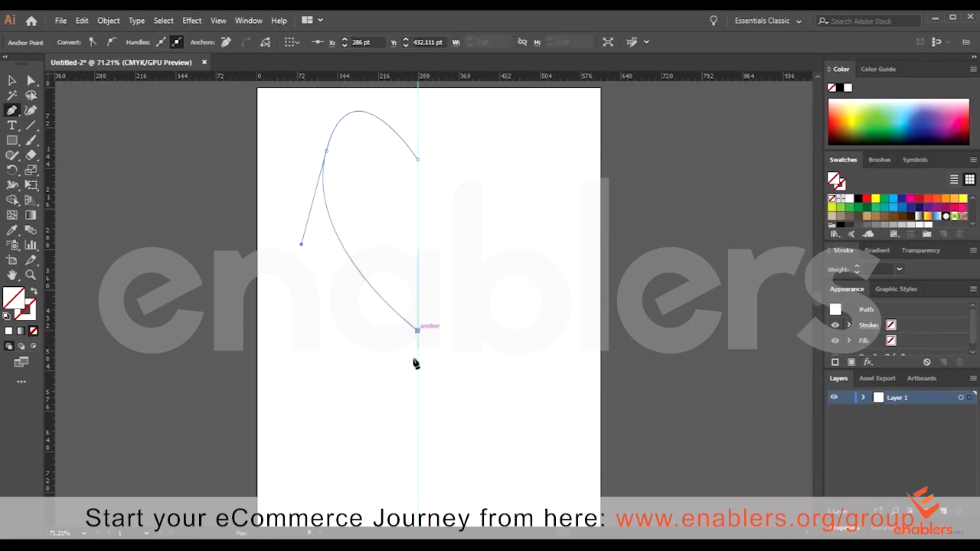
{"action": "left_click_drag", "start_coordinate": [418, 332], "coordinate": [385, 328]}
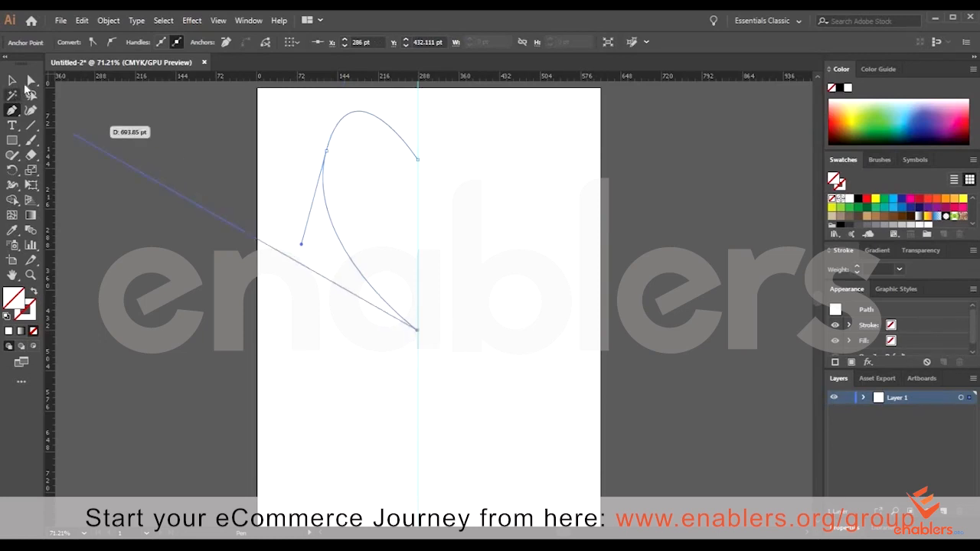
- Reshape the half heart by adjusting its left anchor's handle and moving that anchor to about X 116 pt, Y 145 pt
{"action": "key", "text": "a"}
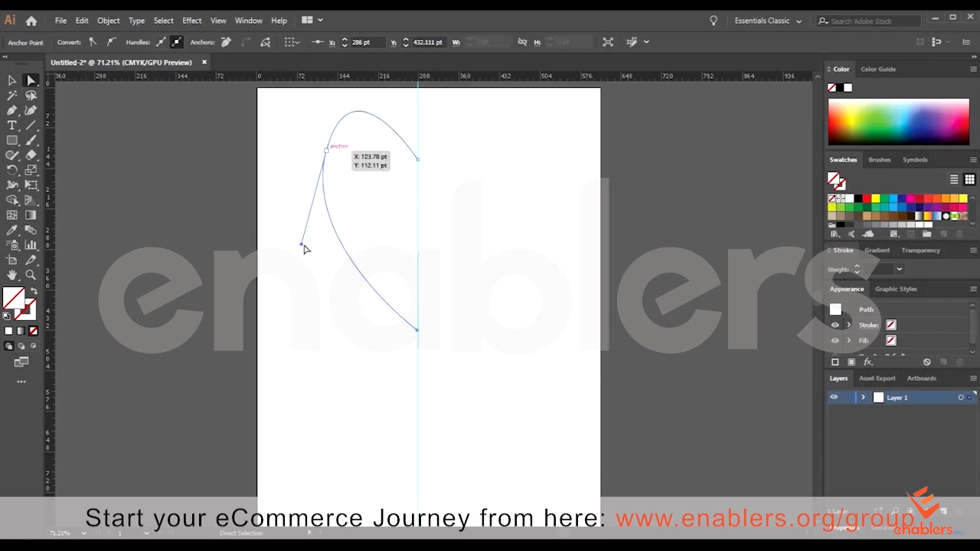
{"action": "left_click_drag", "start_coordinate": [302, 245], "coordinate": [295, 221]}
{"action": "left_click_drag", "start_coordinate": [324, 151], "coordinate": [323, 177]}
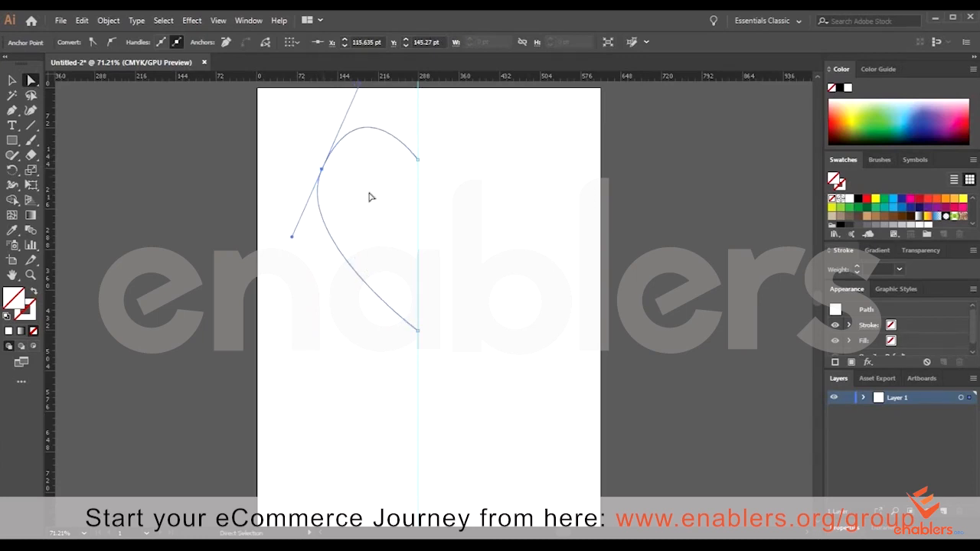
{"action": "key", "text": "Delete"}
{"action": "key", "text": "ctrl+z"}
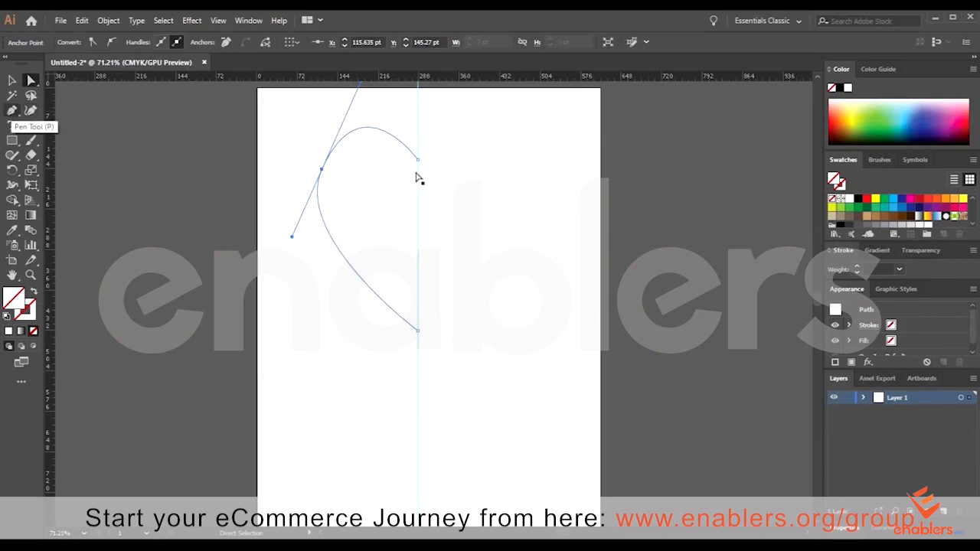
- Give the half-heart path the default white fill and black 1 pt stroke, and deselect it
{"action": "key", "text": "p"}
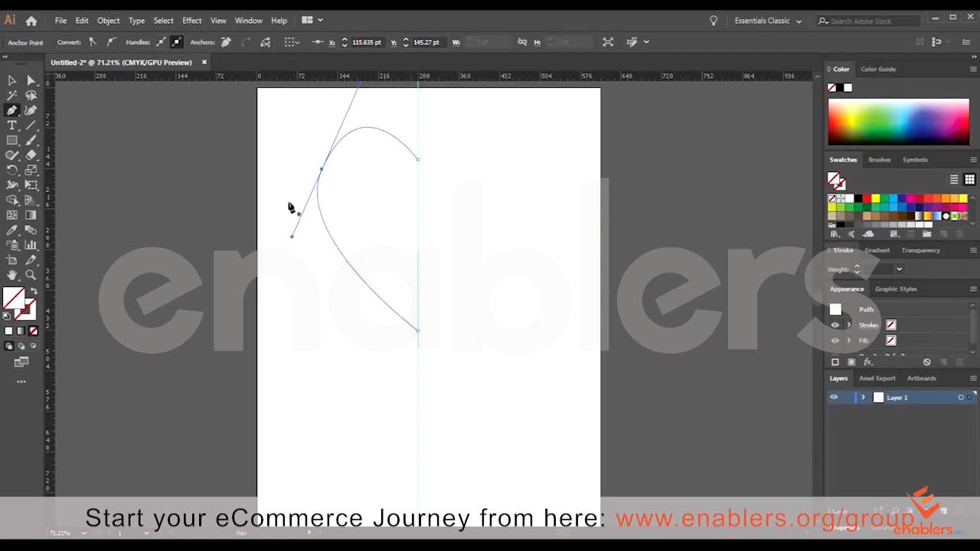
{"action": "left_click", "coordinate": [19, 79]}
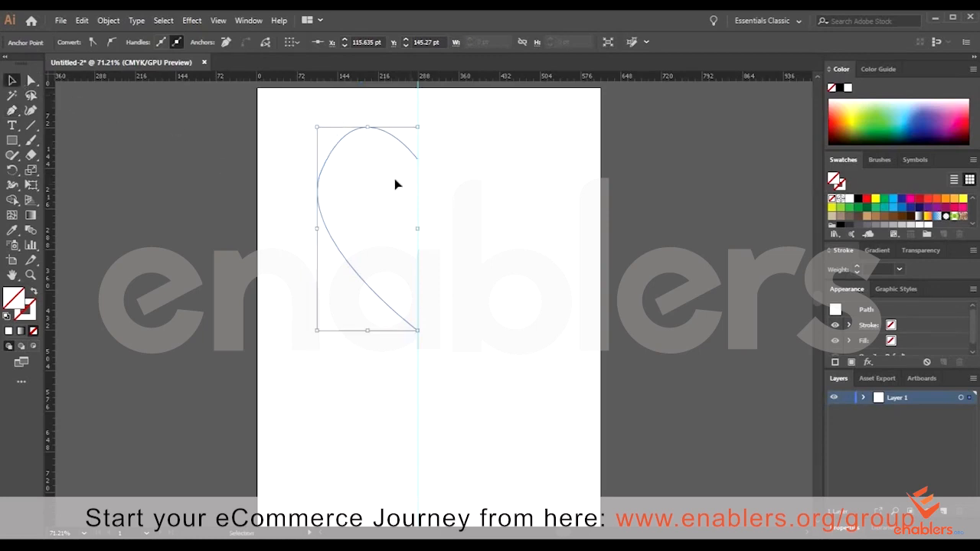
{"action": "left_click", "coordinate": [341, 161]}
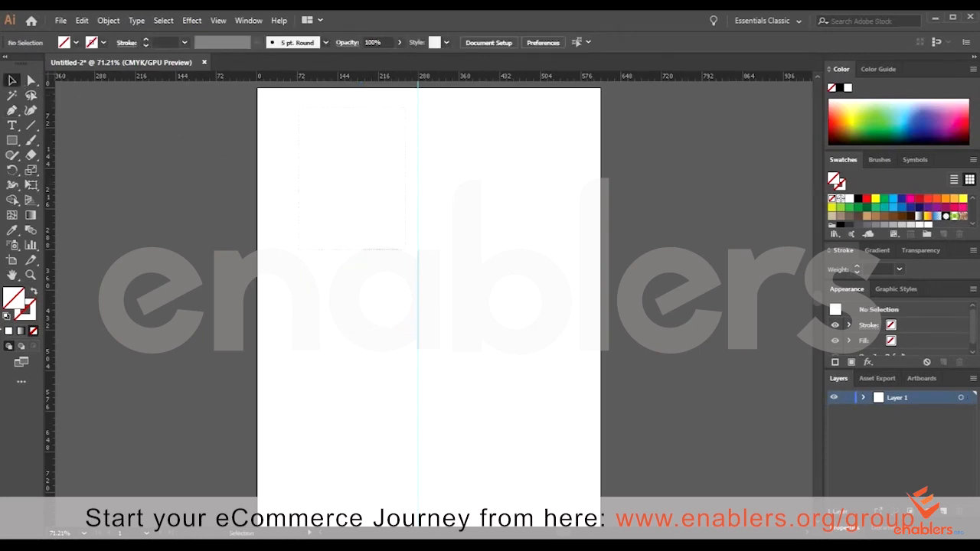
{"action": "left_click_drag", "start_coordinate": [298, 107], "coordinate": [404, 249]}
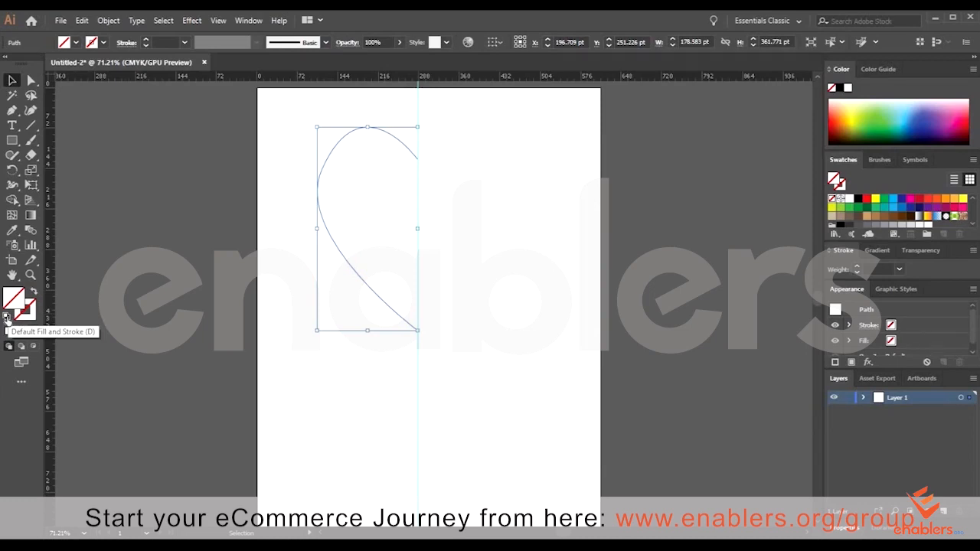
{"action": "left_click", "coordinate": [6, 316]}
{"action": "key", "text": "ctrl+shift+a"}
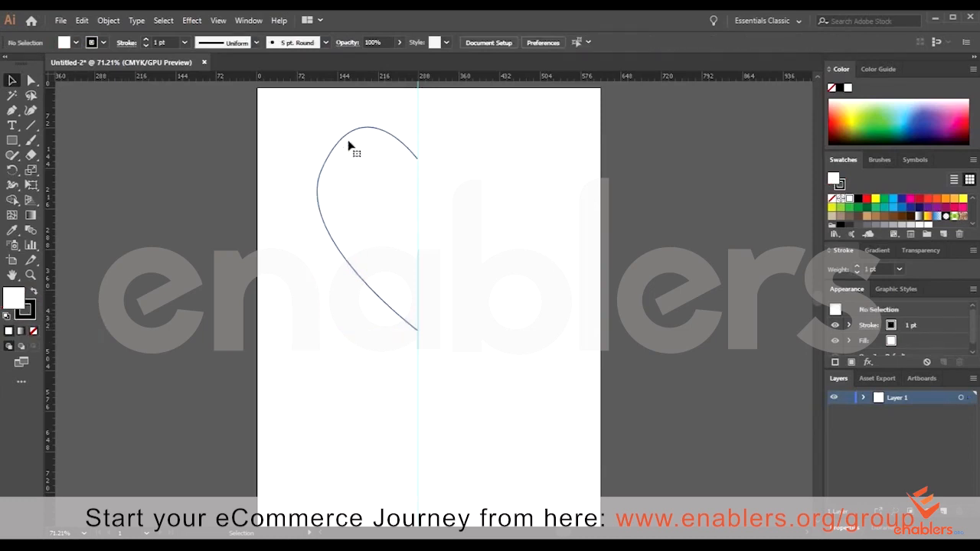
{"action": "left_click", "coordinate": [327, 191]}
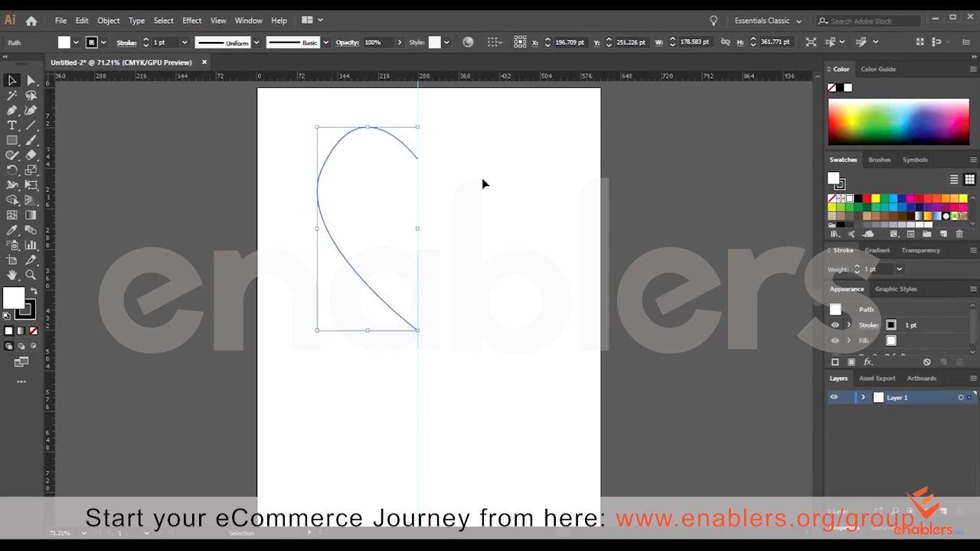
{"action": "left_click", "coordinate": [482, 180]}
{"action": "left_click", "coordinate": [330, 150]}
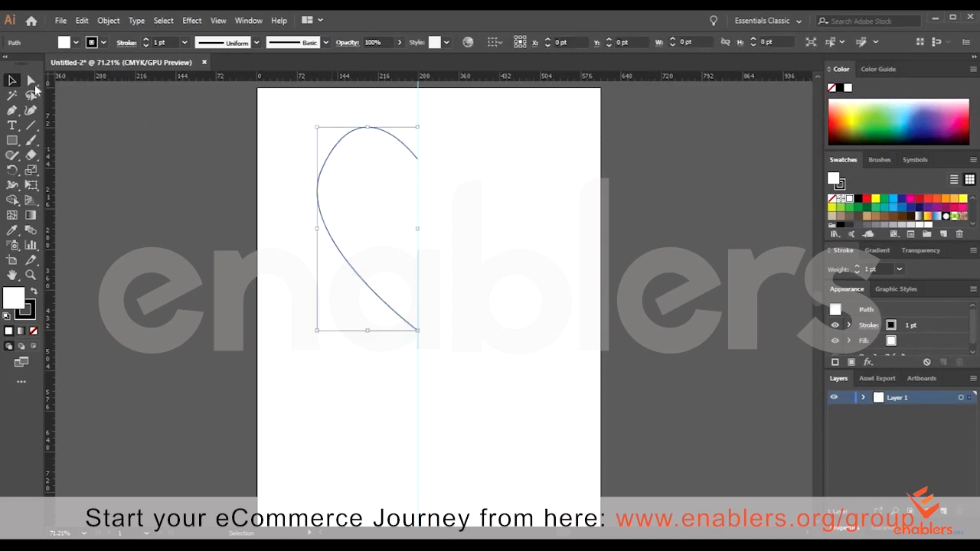
- Refine the half heart's lobe by adjusting both direction handles of its left anchor with the Direct Selection tool
{"action": "left_click", "coordinate": [30, 79]}
{"action": "left_click", "coordinate": [319, 166]}
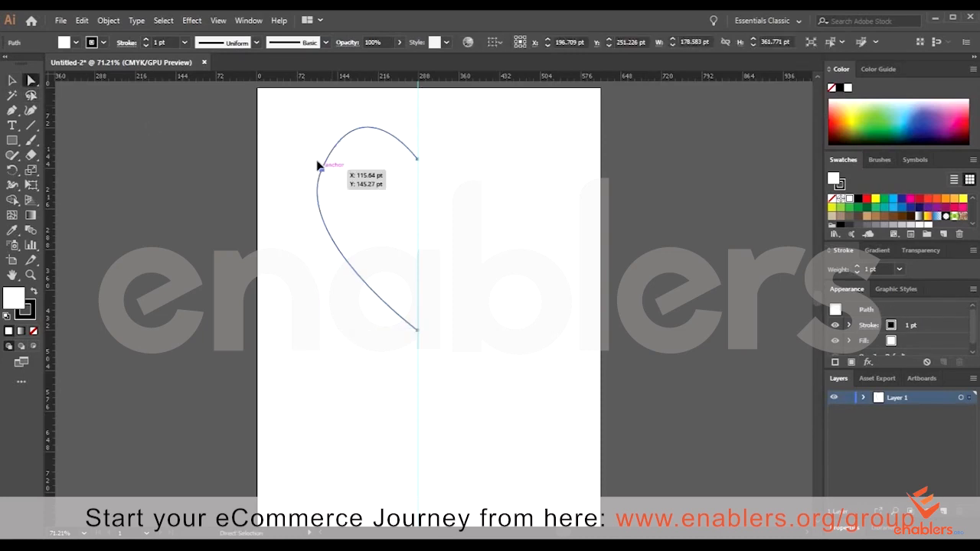
{"action": "left_click_drag", "start_coordinate": [319, 165], "coordinate": [313, 156]}
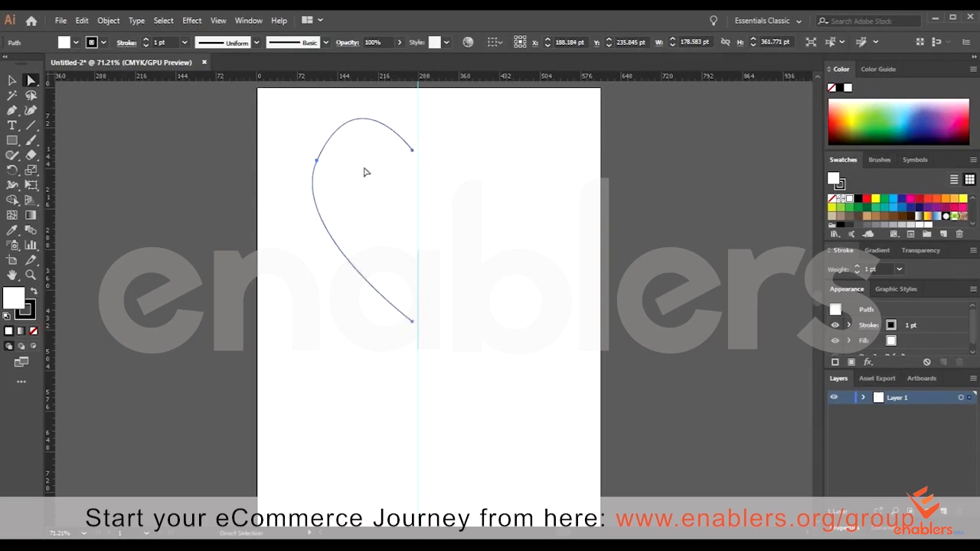
{"action": "key", "text": "ctrl+z"}
{"action": "left_click", "coordinate": [321, 168]}
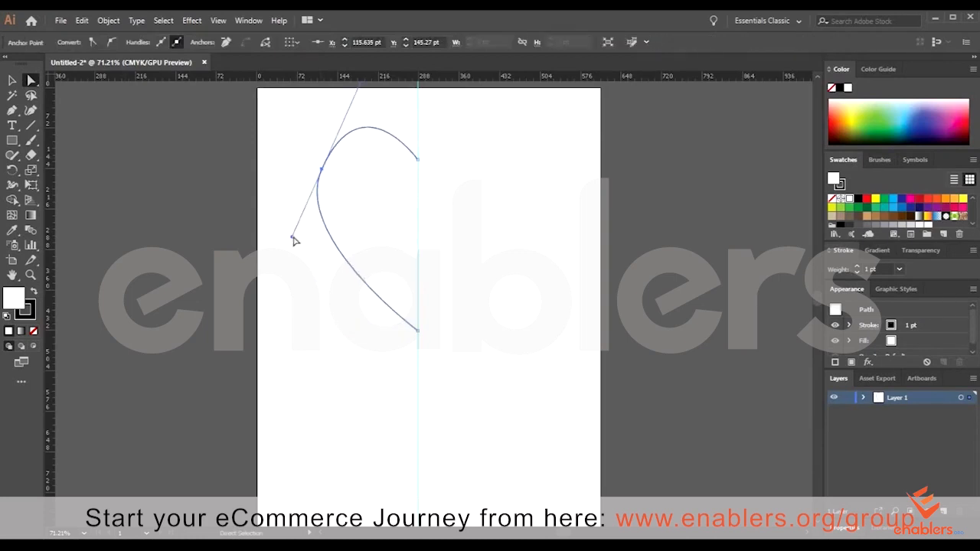
{"action": "left_click_drag", "start_coordinate": [284, 239], "coordinate": [277, 237]}
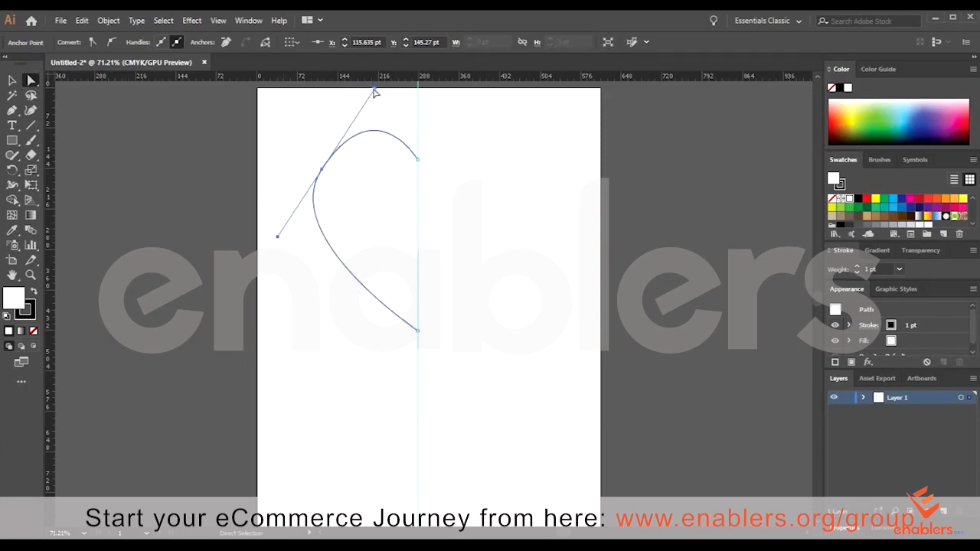
{"action": "left_click_drag", "start_coordinate": [373, 91], "coordinate": [354, 84]}
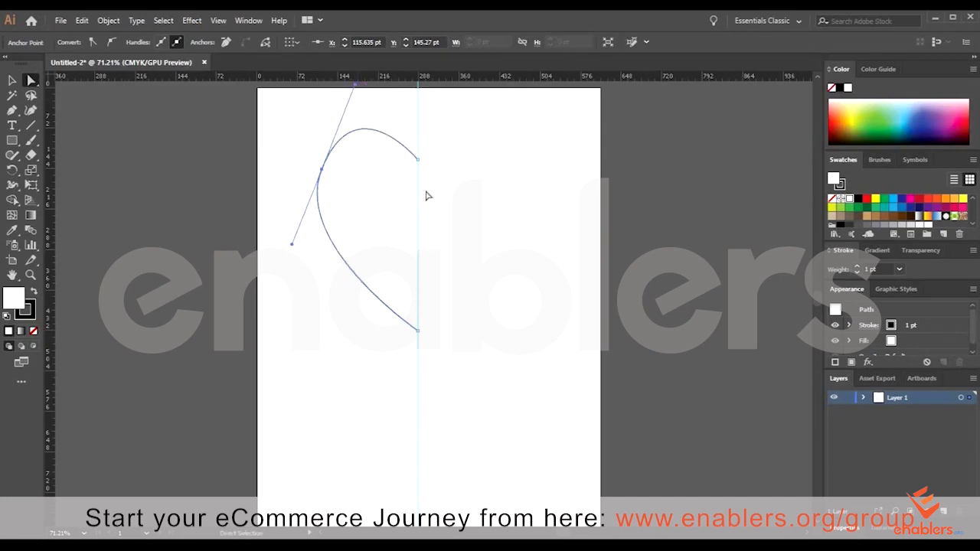
{"action": "left_click", "coordinate": [499, 241]}
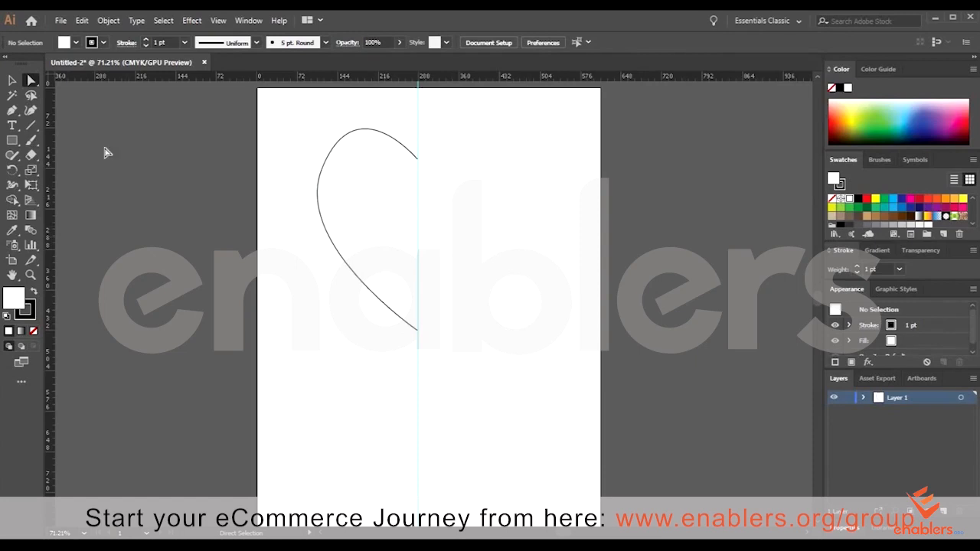
- Create a mirrored copy of the half-heart path with Reflect, using the vertical axis at 90°
{"action": "left_click", "coordinate": [11, 82]}
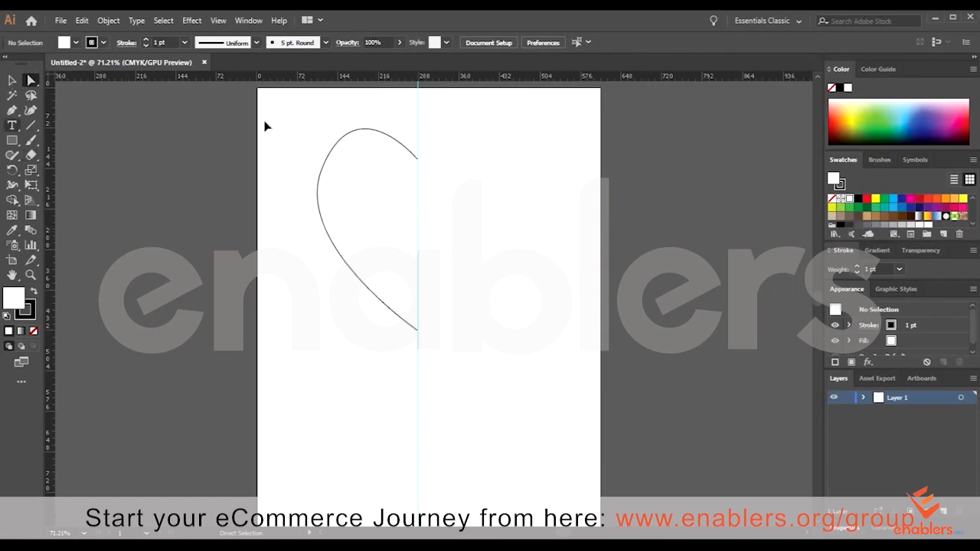
{"action": "left_click", "coordinate": [357, 134]}
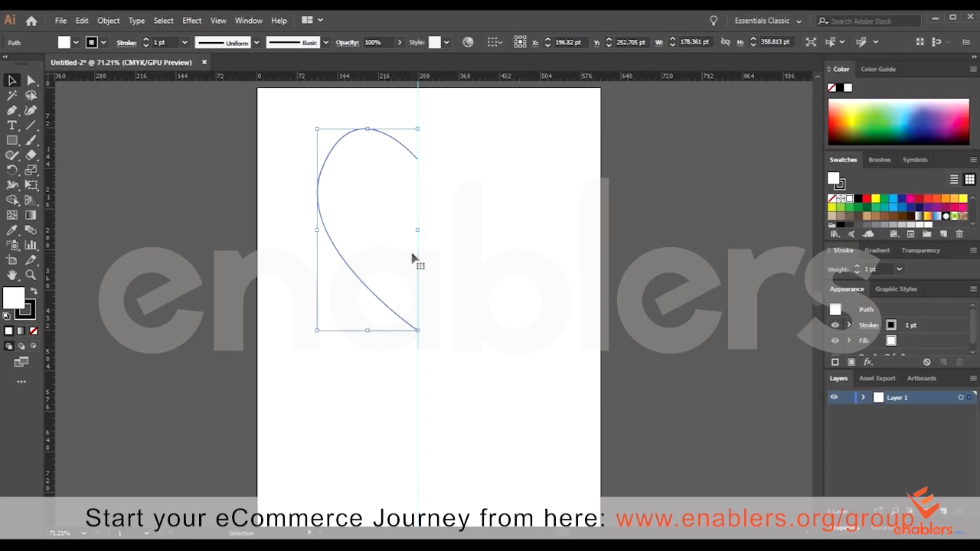
{"action": "right_click", "coordinate": [380, 138]}
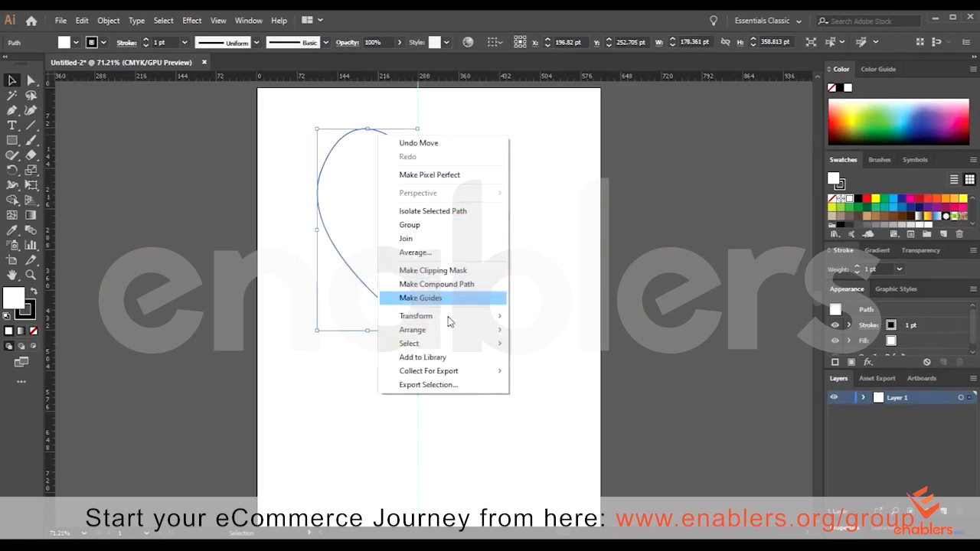
{"action": "mouse_move", "coordinate": [449, 316]}
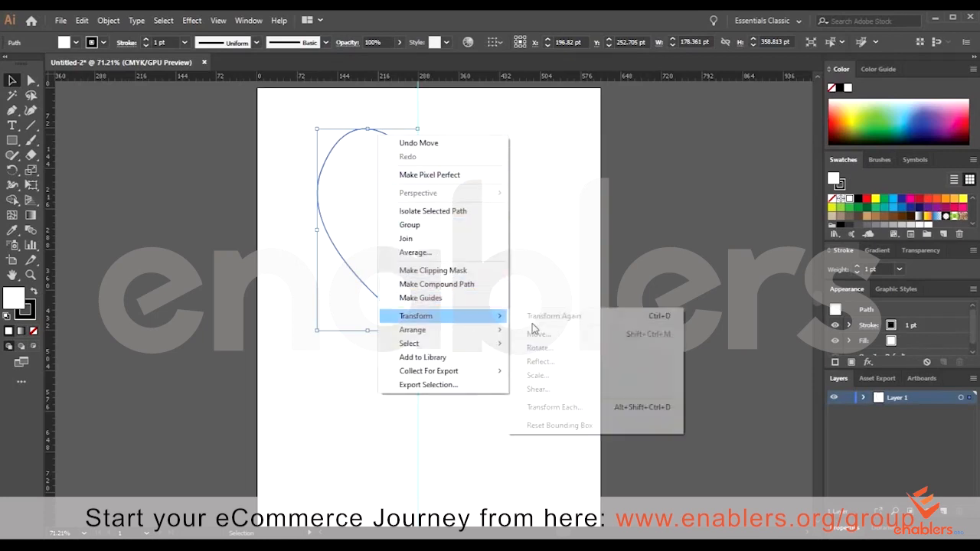
{"action": "left_click", "coordinate": [542, 362]}
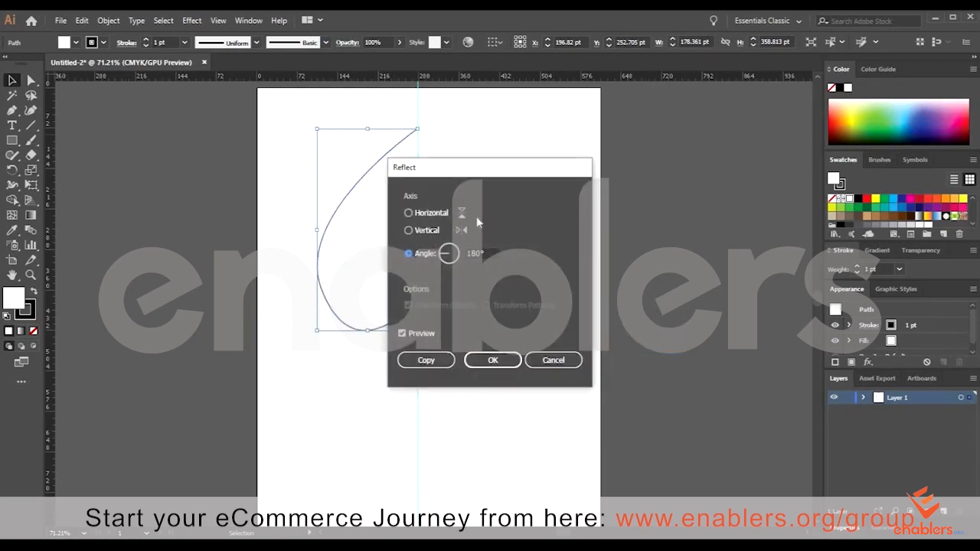
{"action": "left_click", "coordinate": [410, 214]}
{"action": "left_click", "coordinate": [409, 231]}
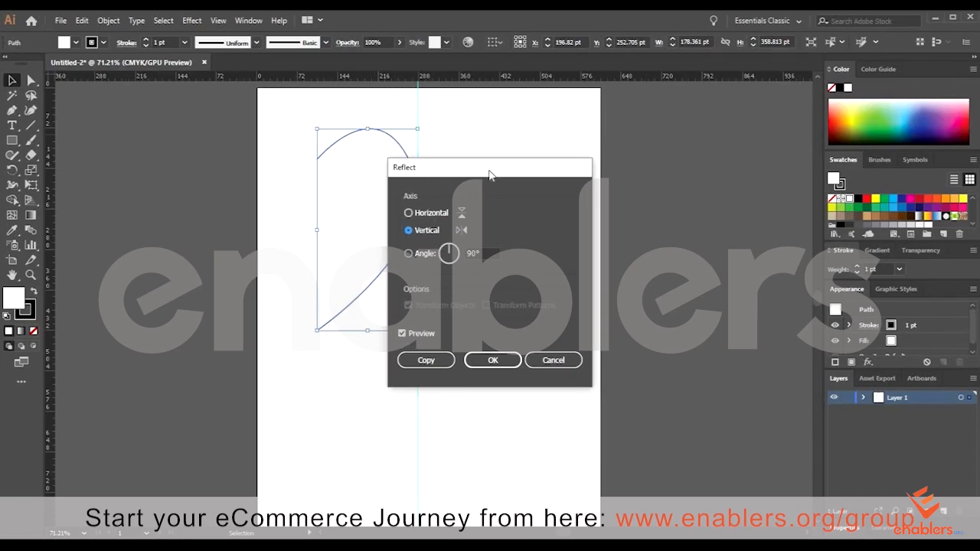
{"action": "left_click_drag", "start_coordinate": [395, 173], "coordinate": [452, 172]}
{"action": "left_click", "coordinate": [464, 212]}
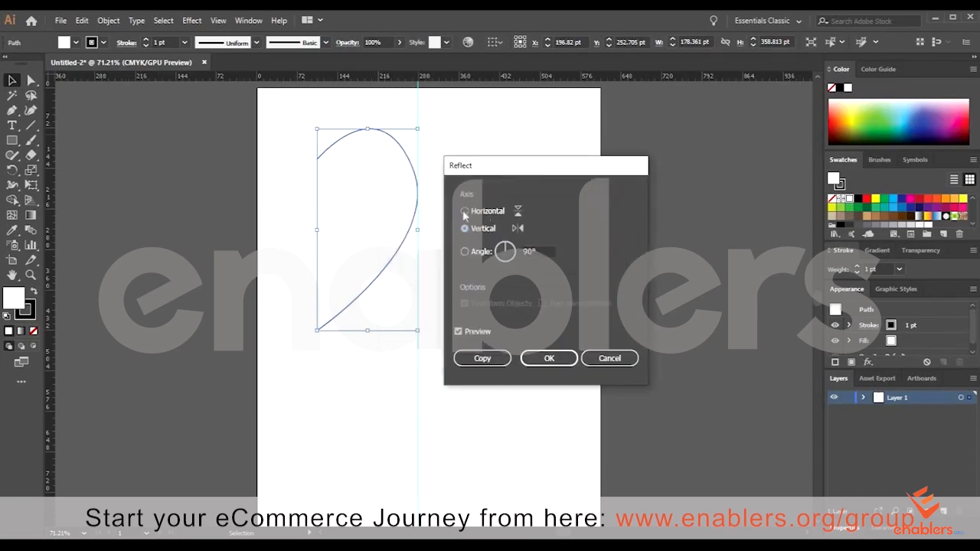
{"action": "left_click", "coordinate": [463, 229]}
{"action": "left_click", "coordinate": [482, 359]}
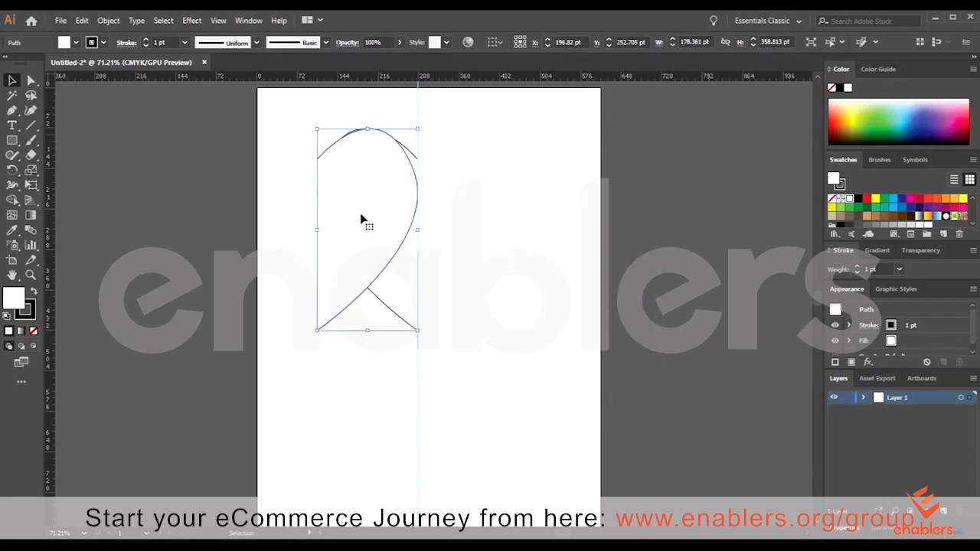
- Move the mirrored copy horizontally to the other side of the guide so both halves meet as a heart
{"action": "left_click_drag", "start_coordinate": [365, 202], "coordinate": [464, 216]}
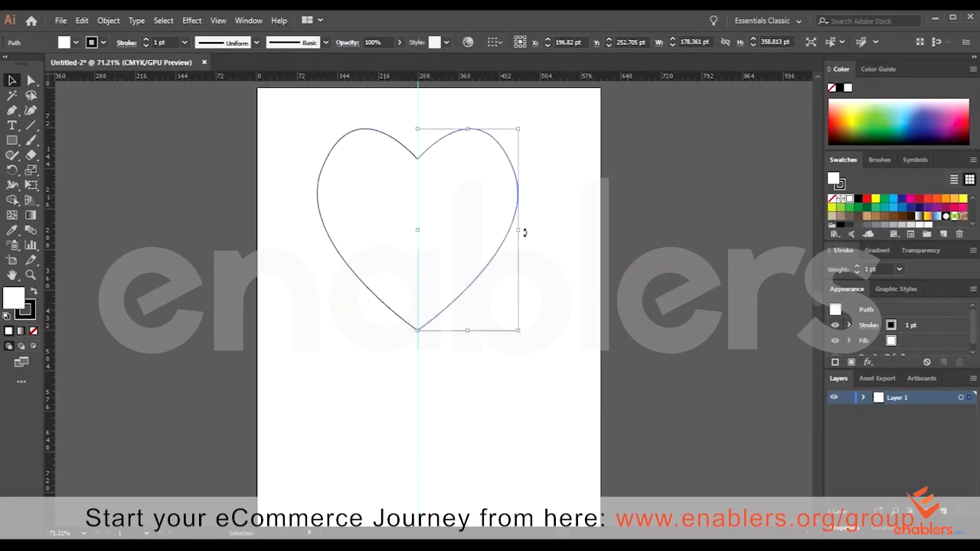
{"action": "left_click", "coordinate": [557, 238]}
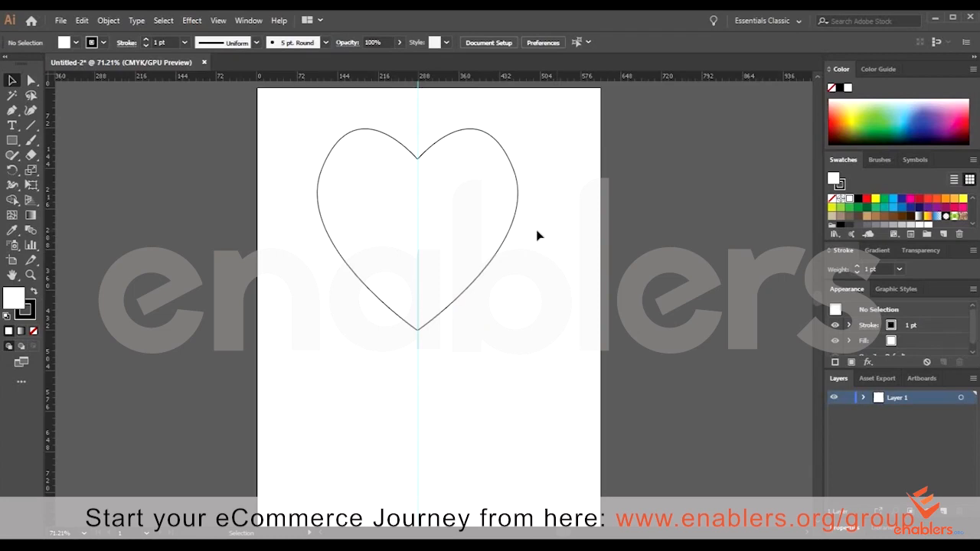
- Check the mirrored half's right-hand anchor with the Direct Selection tool, deselect it, and hide the guides
{"action": "scroll", "coordinate": [537, 230], "scroll_direction": "down", "scroll_amount": 1}
{"action": "key", "text": "a"}
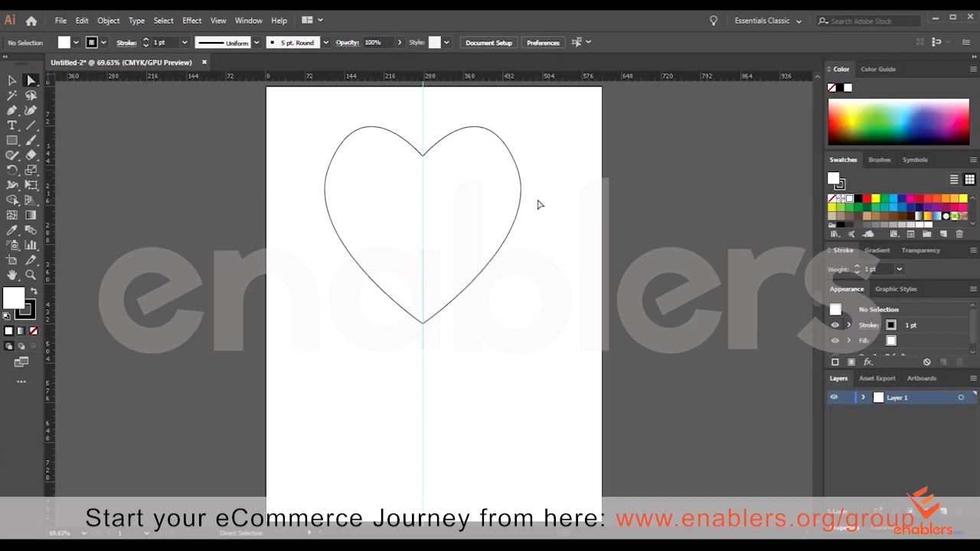
{"action": "left_click", "coordinate": [521, 184]}
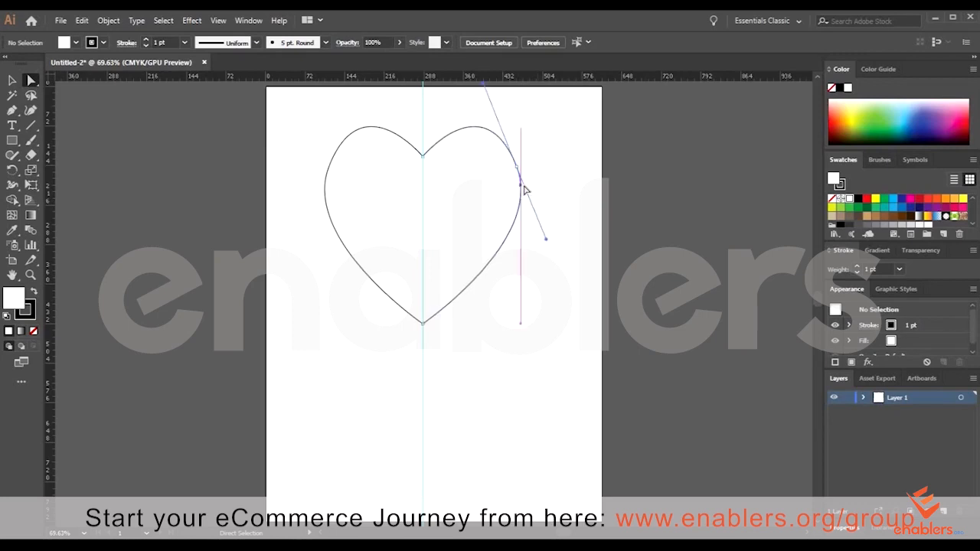
{"action": "left_click", "coordinate": [518, 219]}
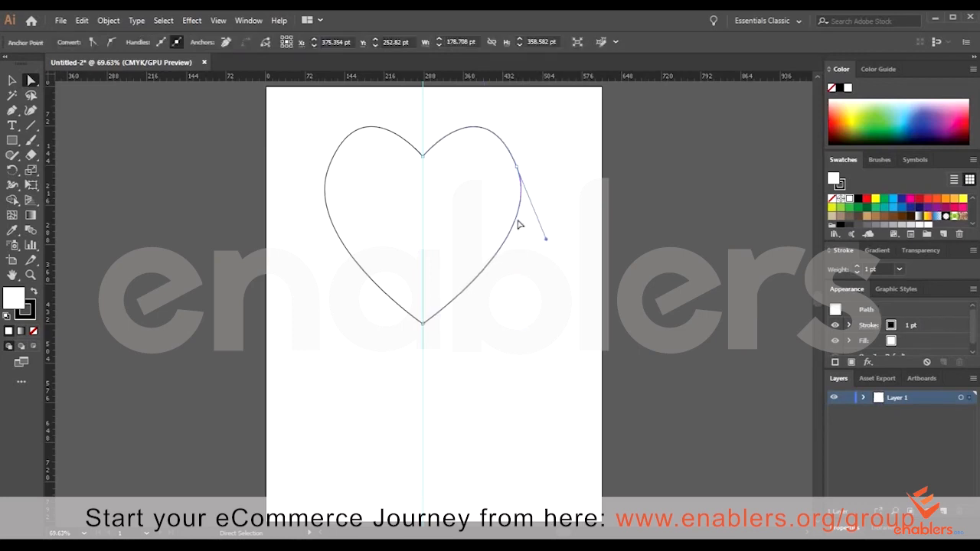
{"action": "left_click", "coordinate": [462, 131]}
{"action": "left_click", "coordinate": [432, 190]}
{"action": "right_click", "coordinate": [422, 106]}
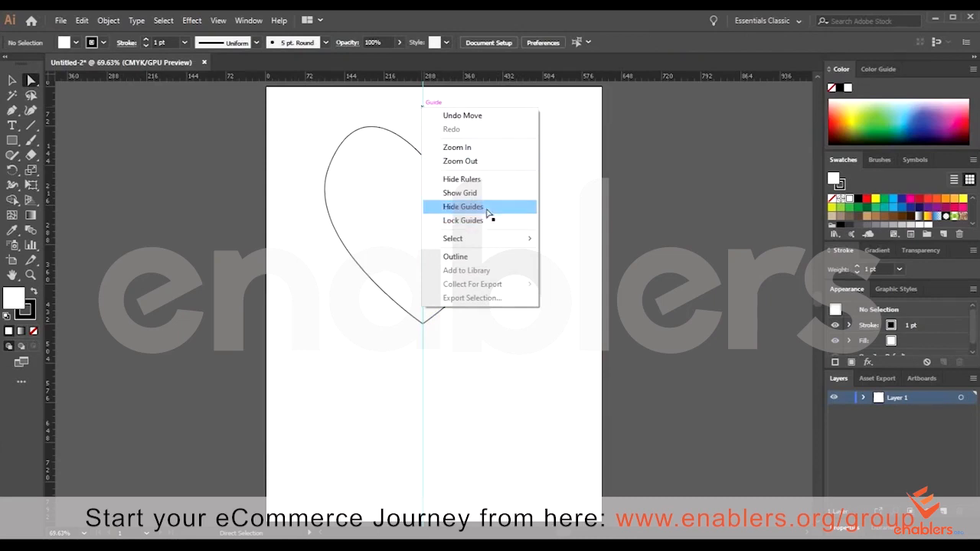
{"action": "left_click", "coordinate": [487, 207]}
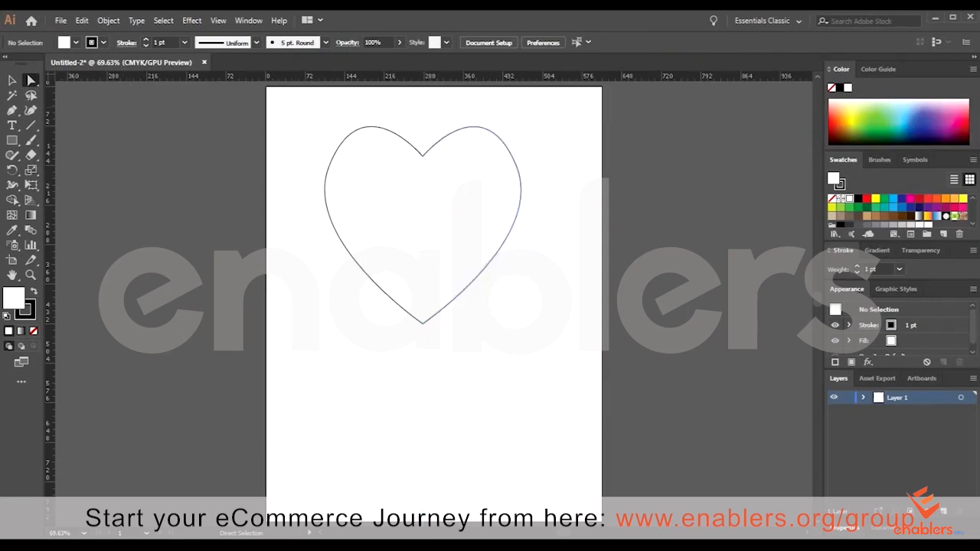
- Select the two overlapping end anchors at the heart's upper notch with the Direct Selection tool
{"action": "left_click", "coordinate": [12, 81]}
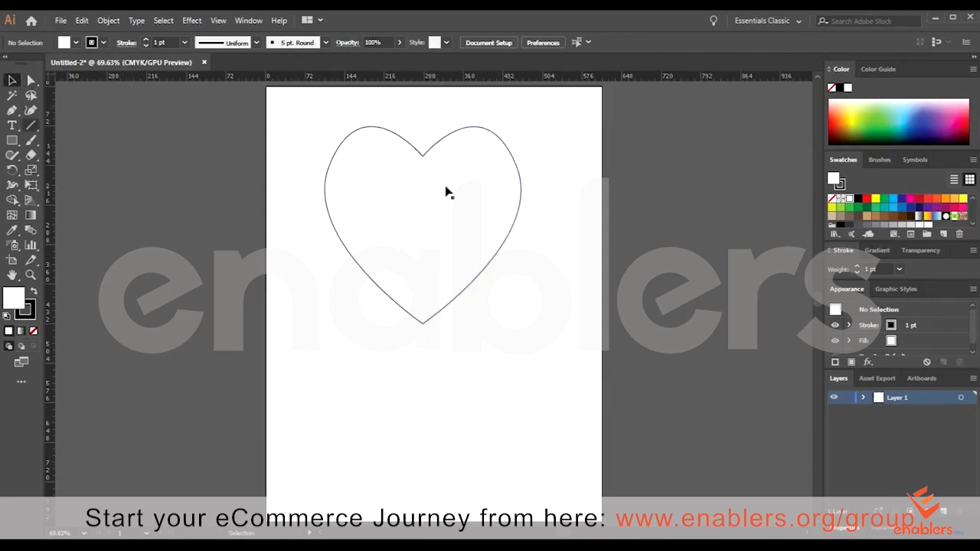
{"action": "key", "text": "z"}
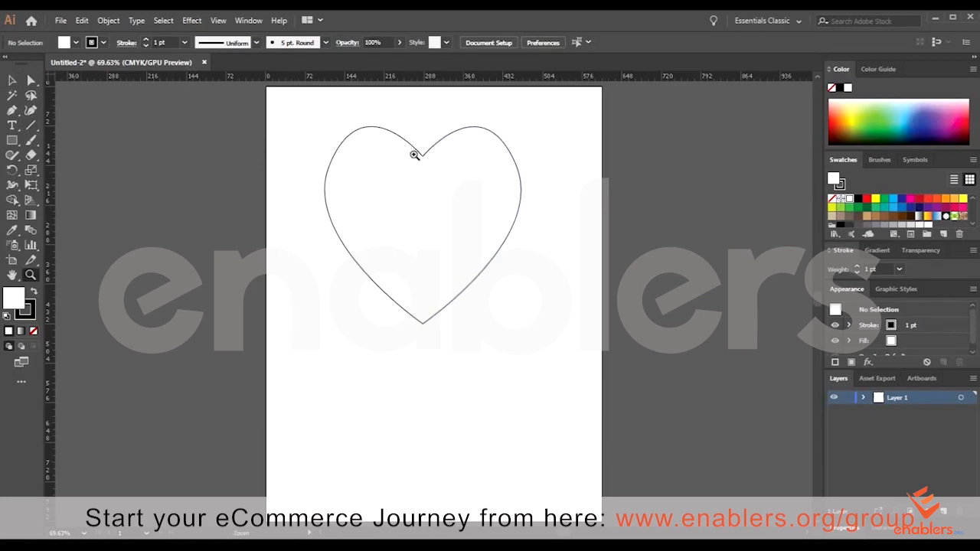
{"action": "left_click_drag", "start_coordinate": [434, 160], "coordinate": [527, 199]}
{"action": "left_click", "coordinate": [457, 156]}
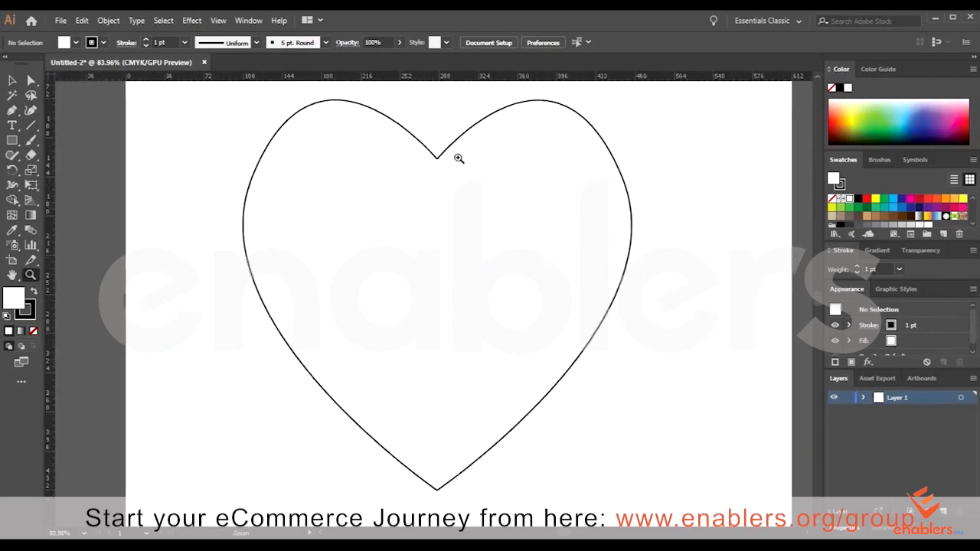
{"action": "left_click", "coordinate": [437, 150]}
{"action": "scroll", "coordinate": [435, 251], "scroll_direction": "up", "scroll_amount": 5}
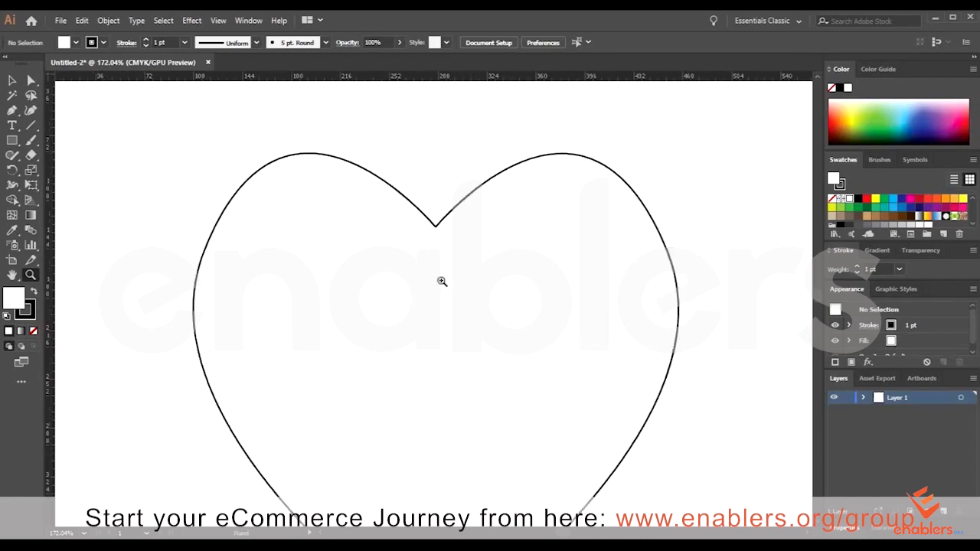
{"action": "key", "text": "a"}
{"action": "left_click_drag", "start_coordinate": [359, 152], "coordinate": [479, 309]}
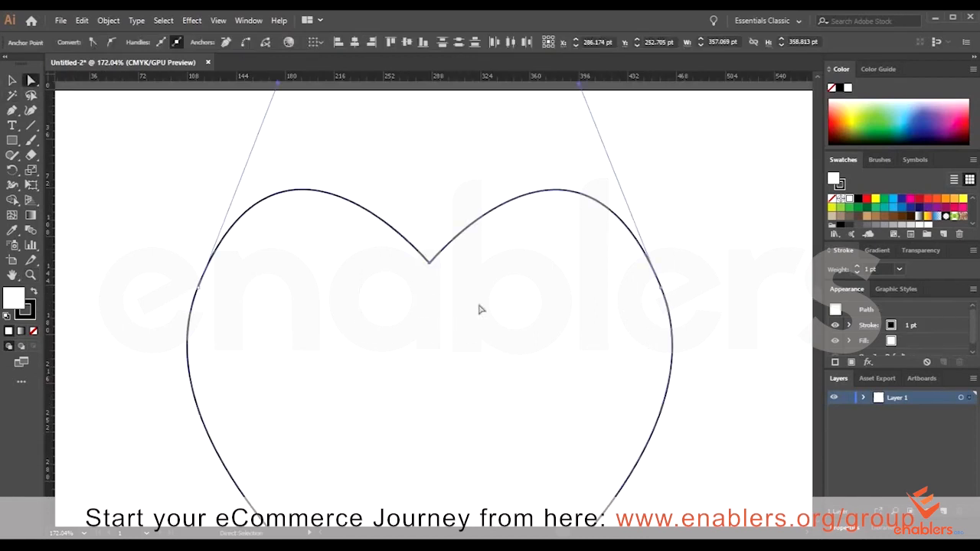
- Try averaging the two notch anchors, undo it, and restore the anchor selection
{"action": "right_click", "coordinate": [431, 263]}
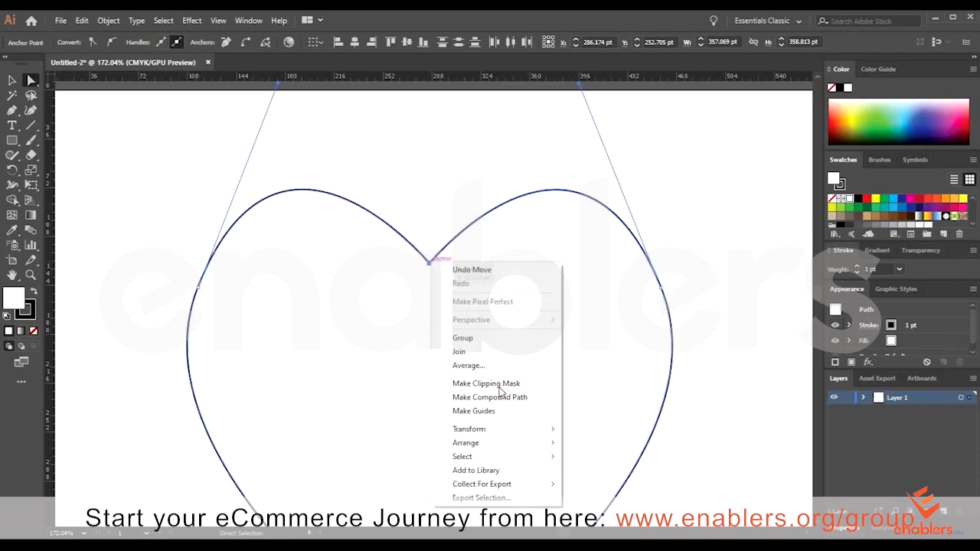
{"action": "right_click", "coordinate": [461, 258]}
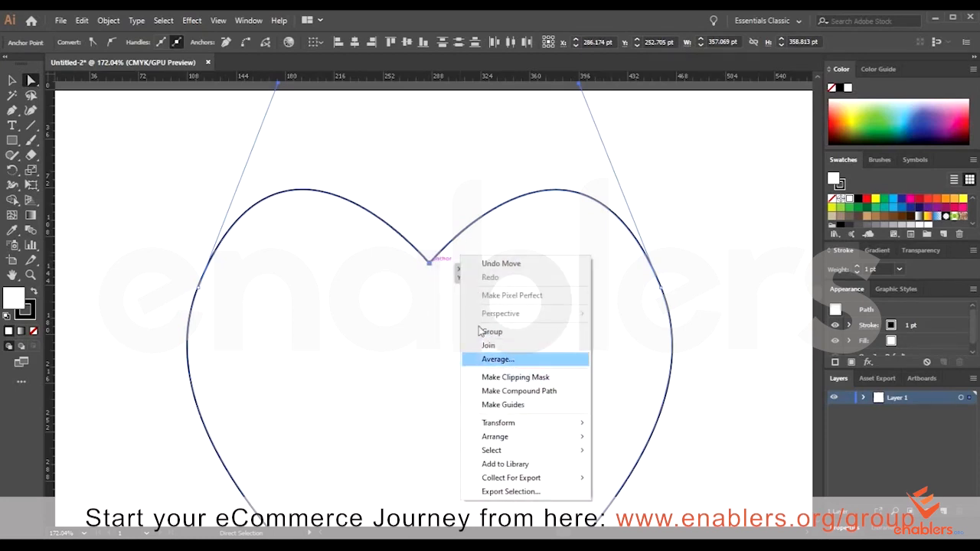
{"action": "left_click", "coordinate": [511, 359]}
{"action": "left_click", "coordinate": [467, 315]}
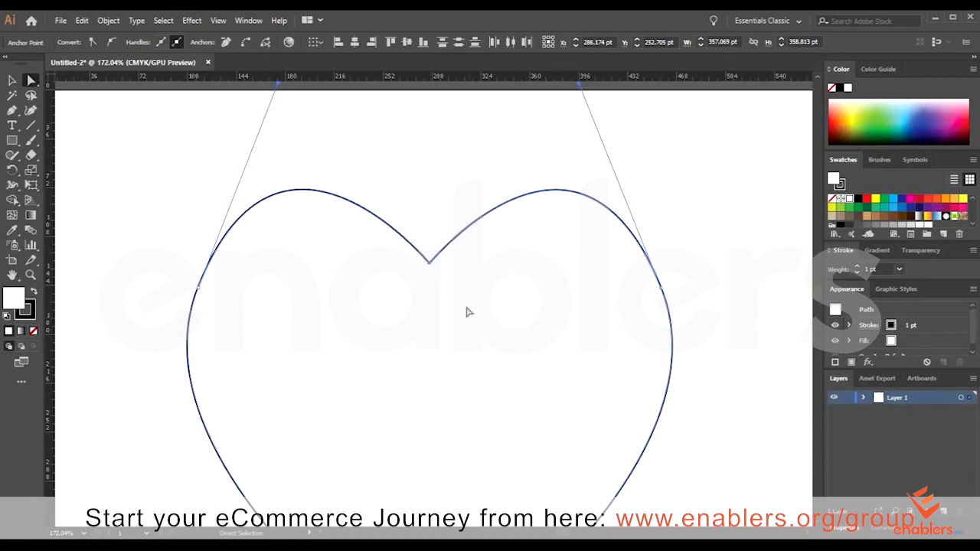
{"action": "left_click", "coordinate": [414, 244]}
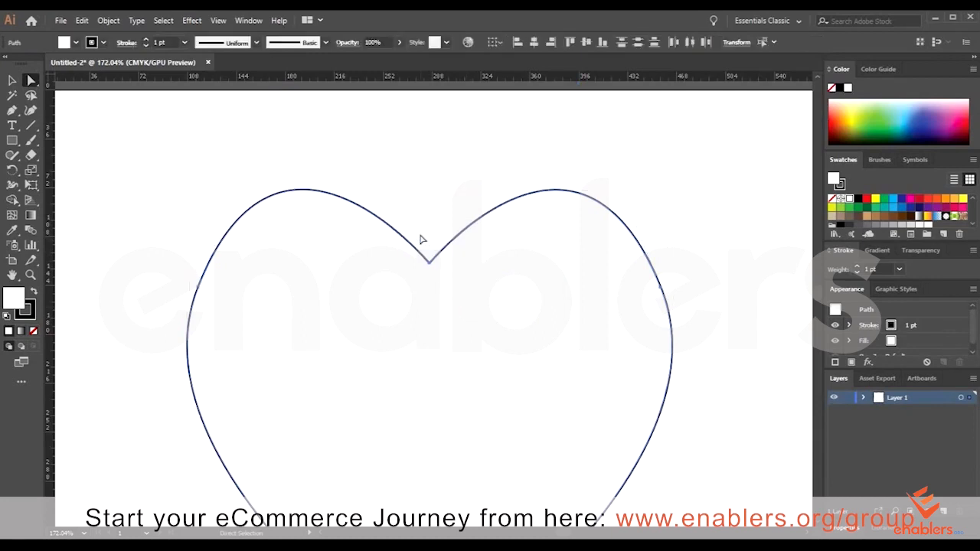
{"action": "left_click", "coordinate": [466, 303]}
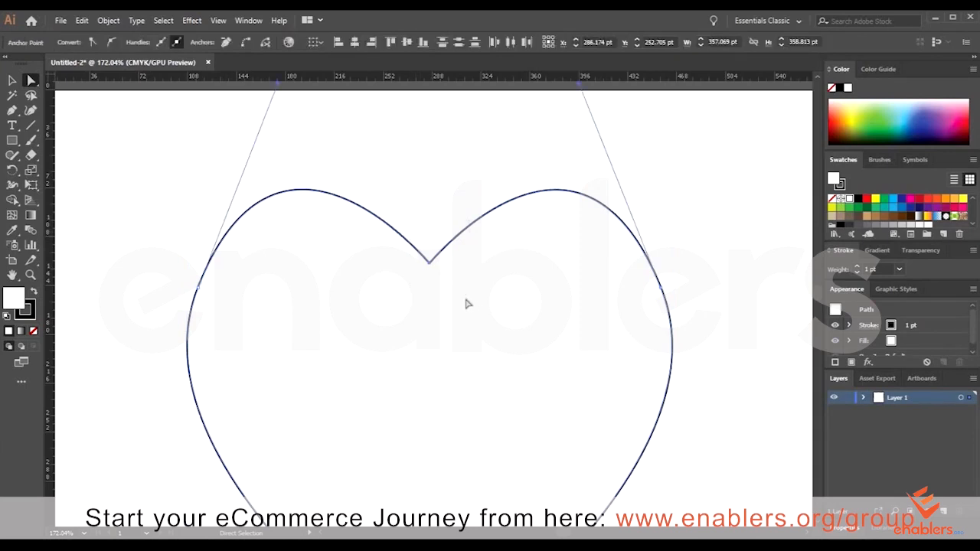
- Average the two overlapping anchors at the heart's upper notch and join them into one point
{"action": "right_click", "coordinate": [432, 264]}
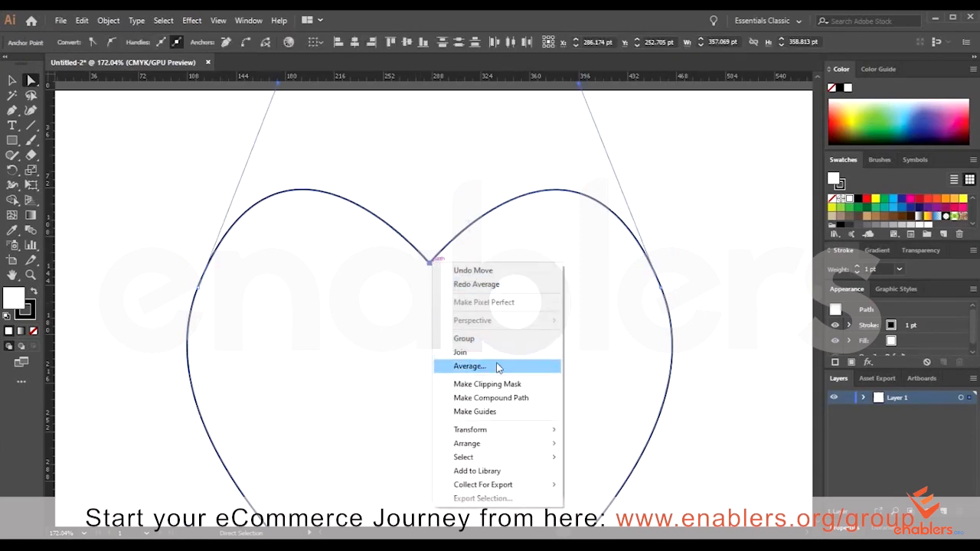
{"action": "left_click", "coordinate": [498, 367]}
{"action": "left_click", "coordinate": [471, 316]}
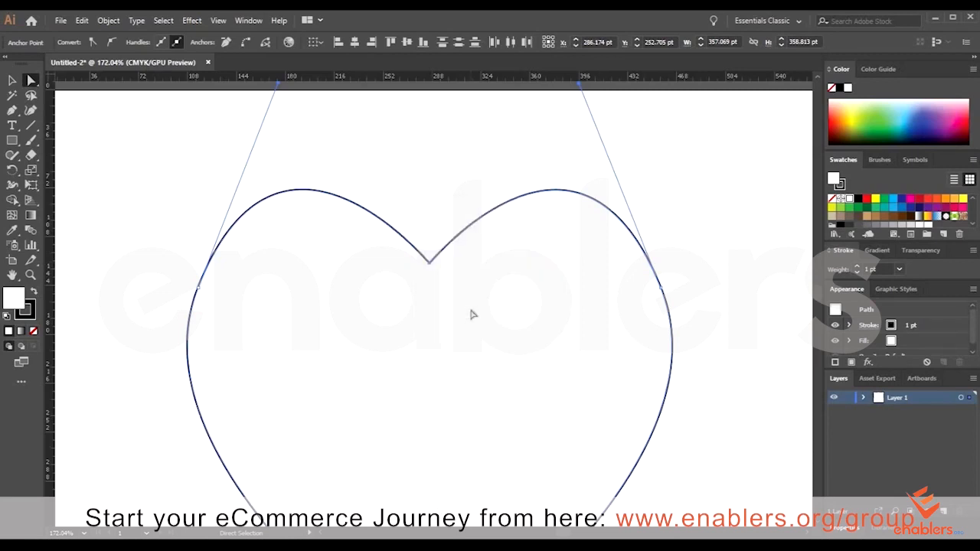
{"action": "right_click", "coordinate": [440, 257]}
{"action": "left_click", "coordinate": [494, 349]}
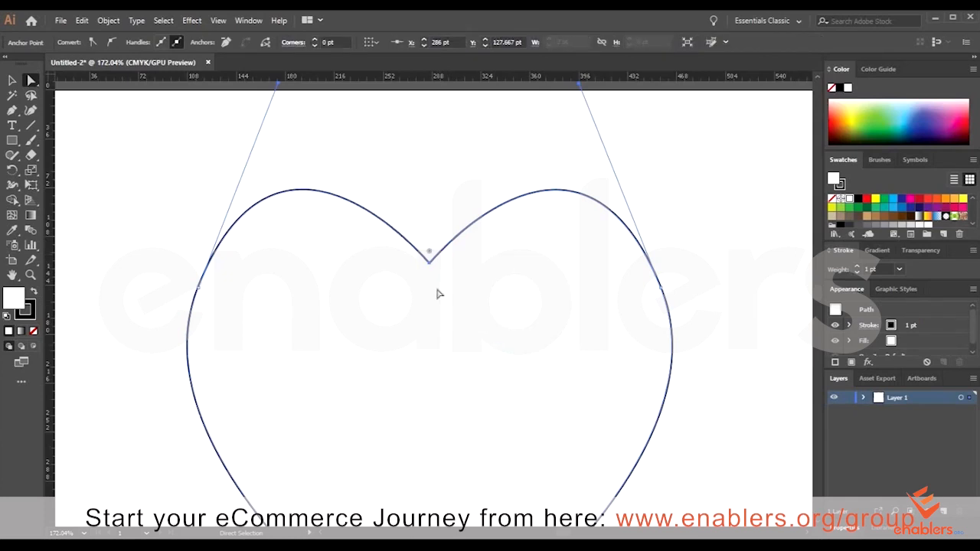
- Select the two end anchors at the heart's bottom tip, average them on both axes, and join them
{"action": "scroll", "coordinate": [438, 293], "scroll_direction": "down", "scroll_amount": 10}
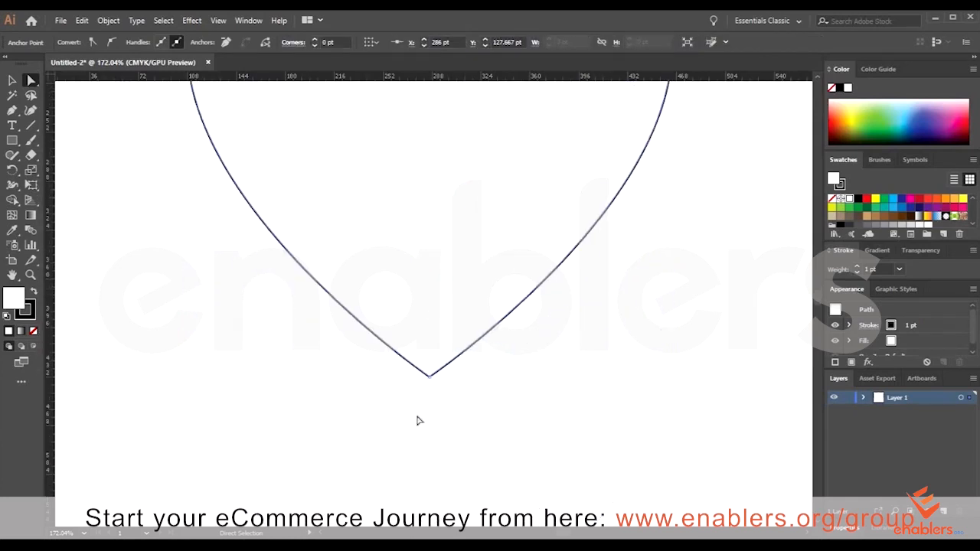
{"action": "scroll", "coordinate": [375, 425], "scroll_direction": "down", "scroll_amount": 2}
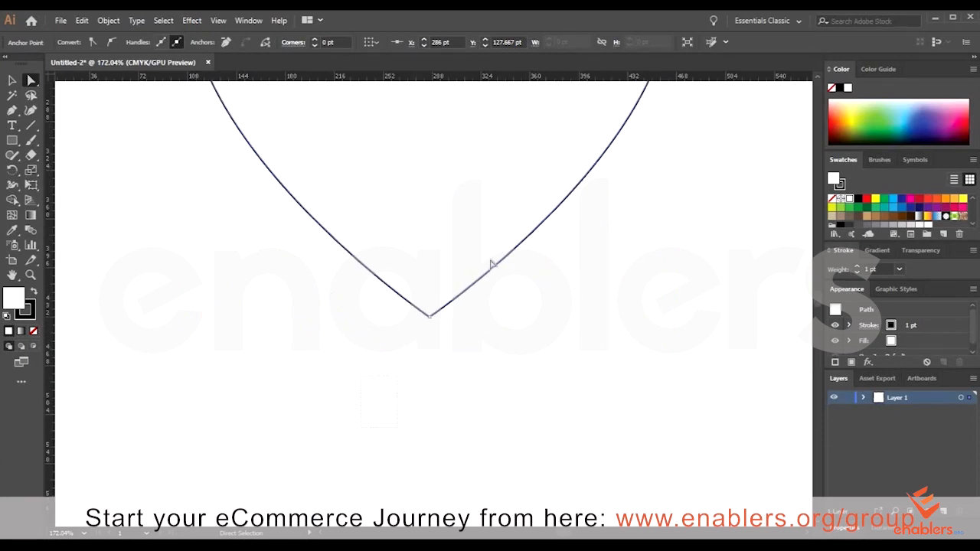
{"action": "left_click", "coordinate": [510, 247]}
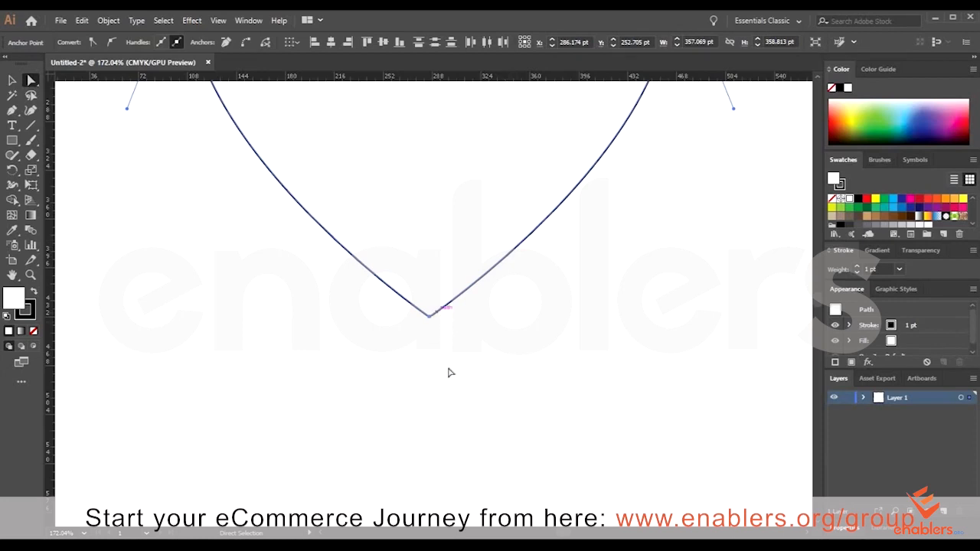
{"action": "right_click", "coordinate": [464, 331]}
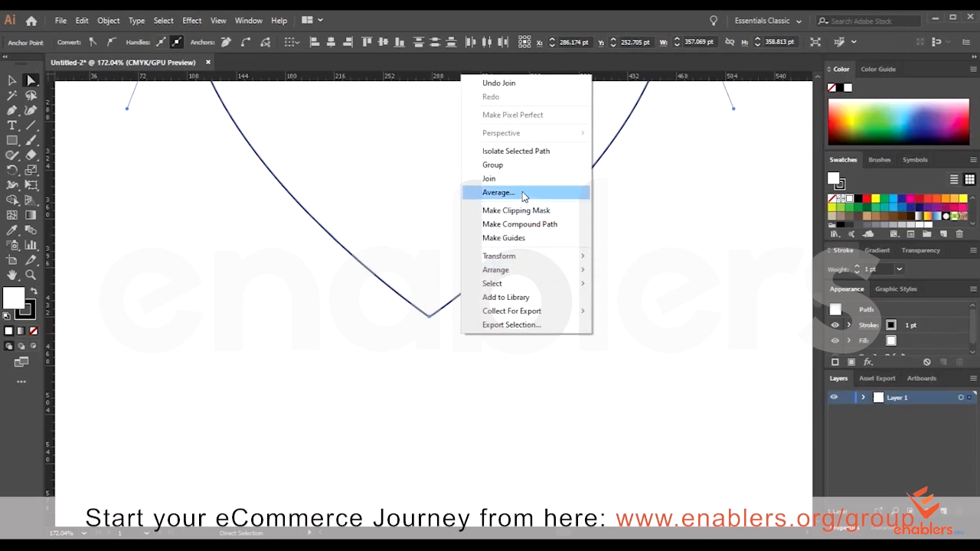
{"action": "left_click", "coordinate": [497, 192]}
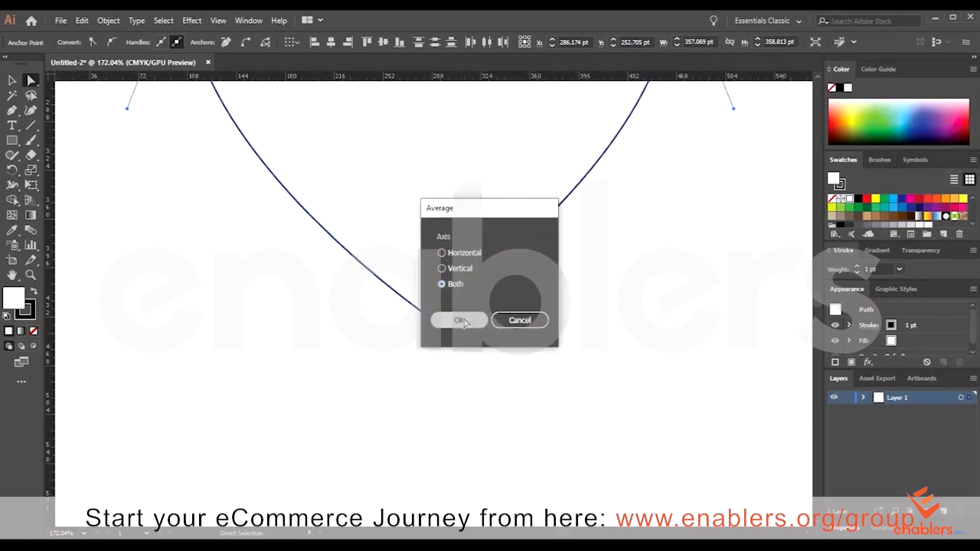
{"action": "left_click", "coordinate": [452, 322]}
{"action": "right_click", "coordinate": [436, 315]}
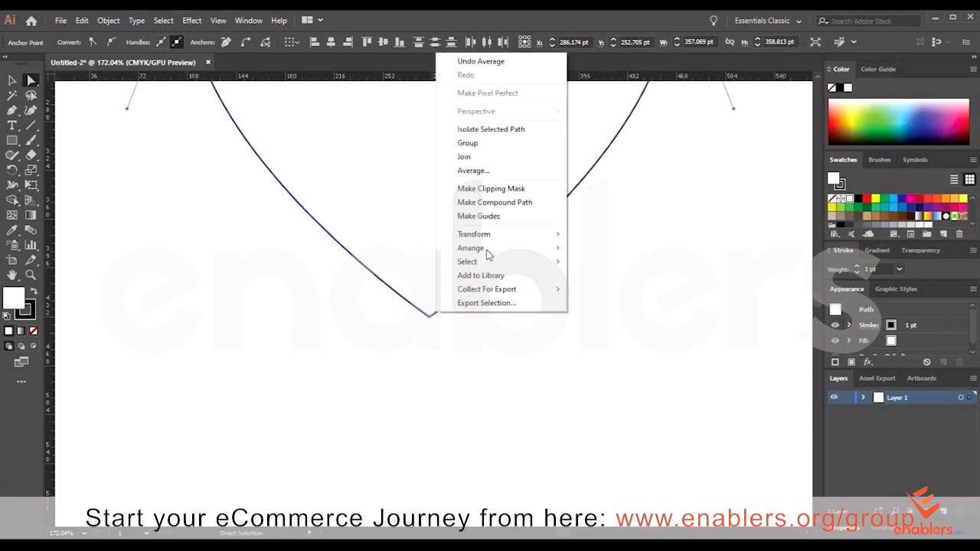
{"action": "left_click", "coordinate": [493, 158]}
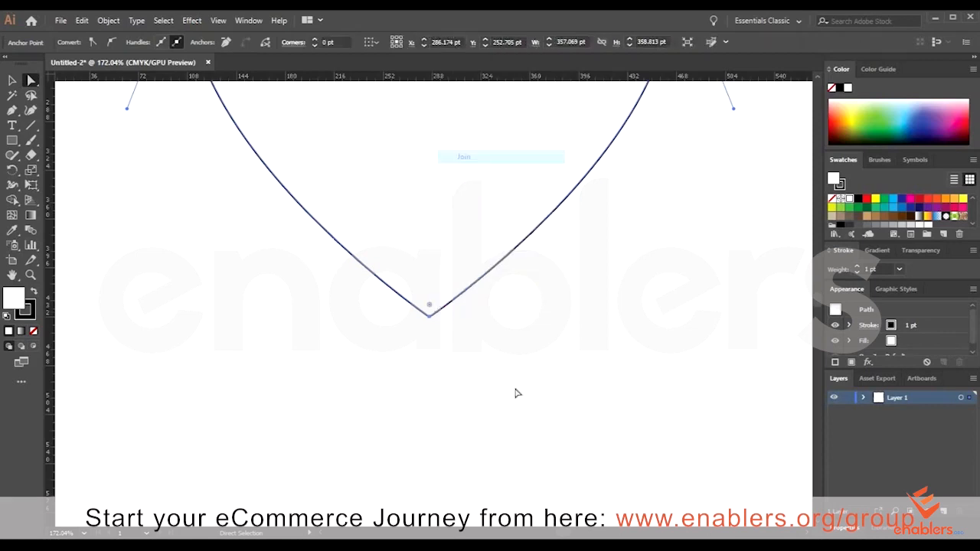
- Move the joined heart to the artboard's horizontal centre at X 306 pt and fill it with red BC1E1E
{"action": "key", "text": "ctrl+minus"}
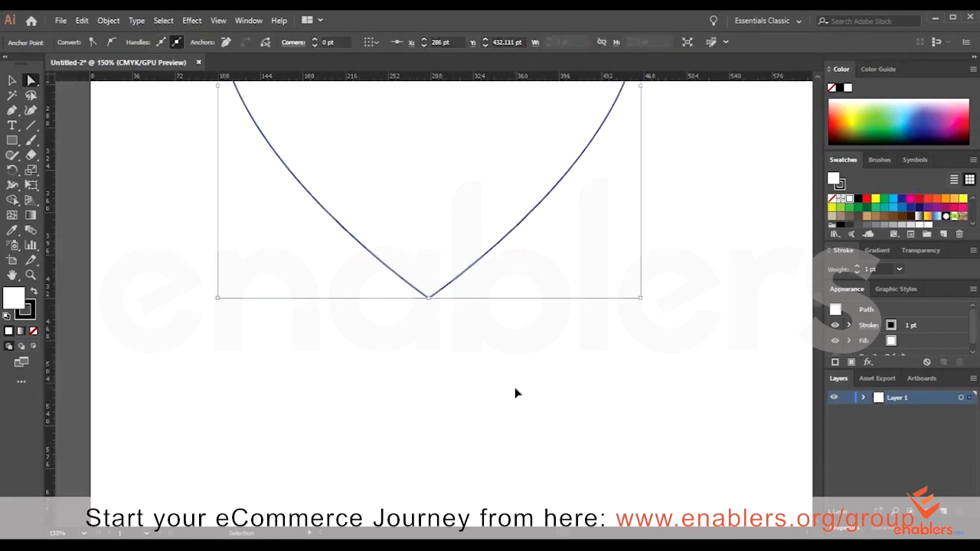
{"action": "key", "text": "ctrl+minus"}
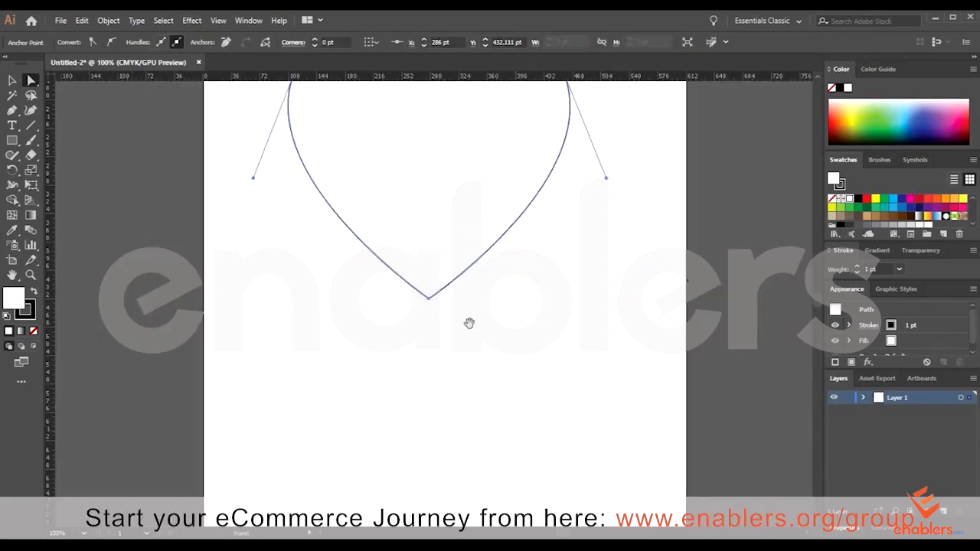
{"action": "left_click_drag", "start_coordinate": [468, 323], "coordinate": [480, 453]}
{"action": "key", "text": "v"}
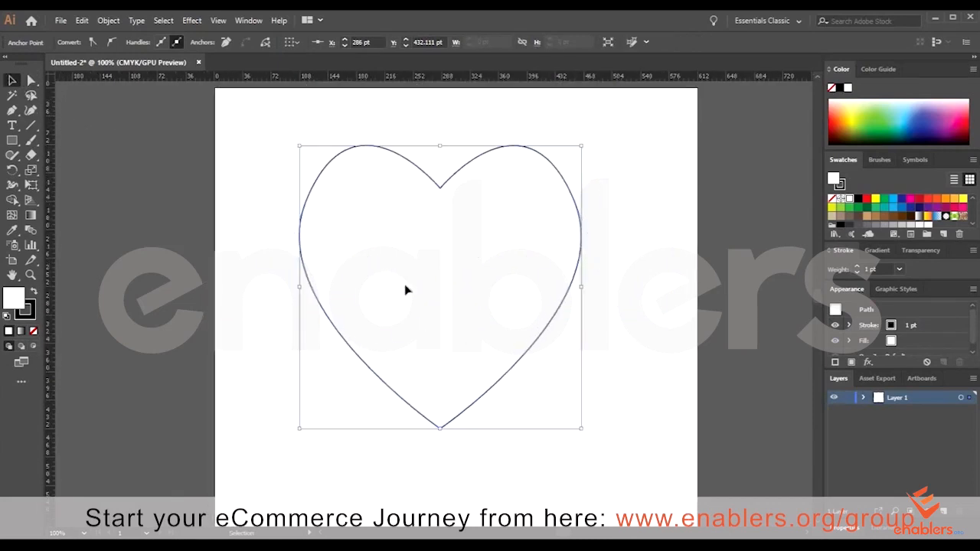
{"action": "mouse_move", "coordinate": [407, 286]}
{"action": "left_mouse_down"}
{"action": "mouse_move", "coordinate": [574, 341]}
{"action": "mouse_move", "coordinate": [422, 296]}
{"action": "left_mouse_up"}
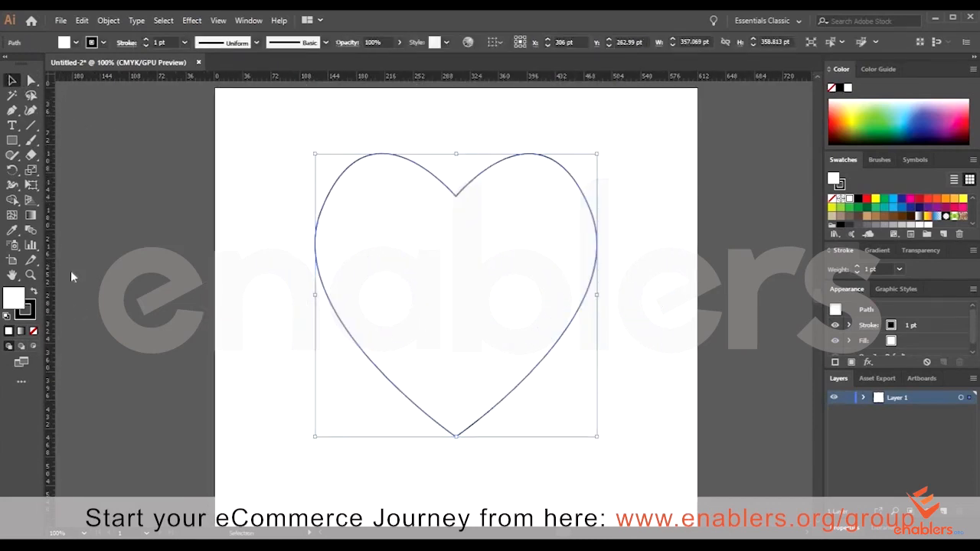
{"action": "left_click", "coordinate": [460, 239]}
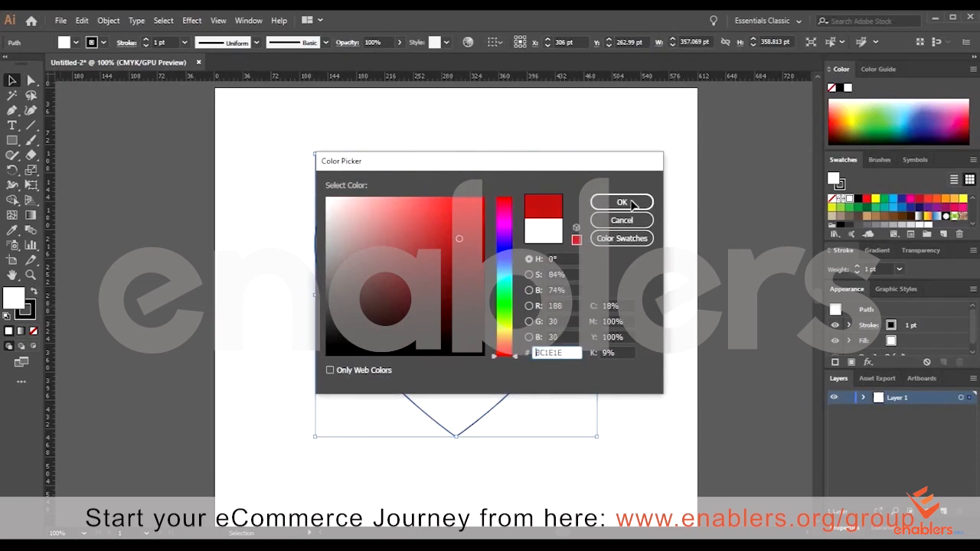
{"action": "left_click", "coordinate": [633, 204]}
- Scale the red heart down proportionally to about 190 pt wide and move it off the artboard, beside its right edge
{"action": "left_click_drag", "start_coordinate": [466, 236], "coordinate": [470, 244]}
{"action": "key", "text": "ctrl+minus"}
{"action": "key", "text": "ctrl+minus"}
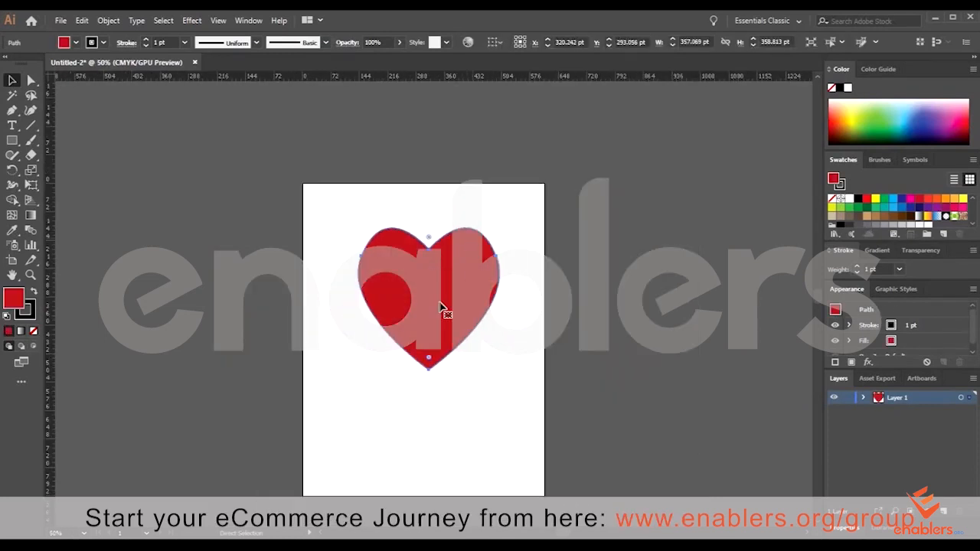
{"action": "left_click_drag", "start_coordinate": [453, 289], "coordinate": [480, 288]}
{"action": "left_click_drag", "start_coordinate": [489, 379], "coordinate": [487, 377]}
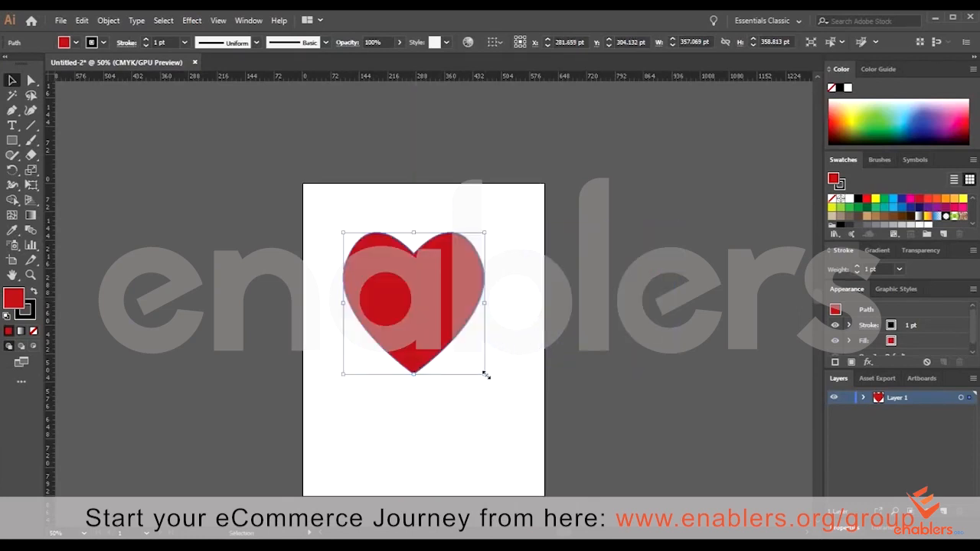
{"action": "left_click_drag", "start_coordinate": [454, 336], "coordinate": [415, 310]}
{"action": "left_click_drag", "start_coordinate": [375, 260], "coordinate": [418, 304]}
{"action": "left_click_drag", "start_coordinate": [417, 297], "coordinate": [597, 280]}
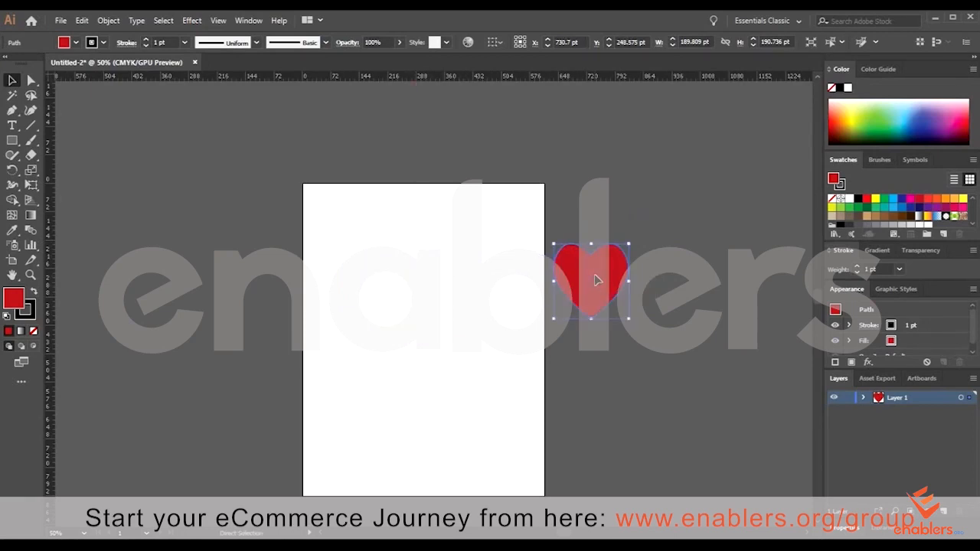
{"action": "key", "text": "ctrl+equal"}
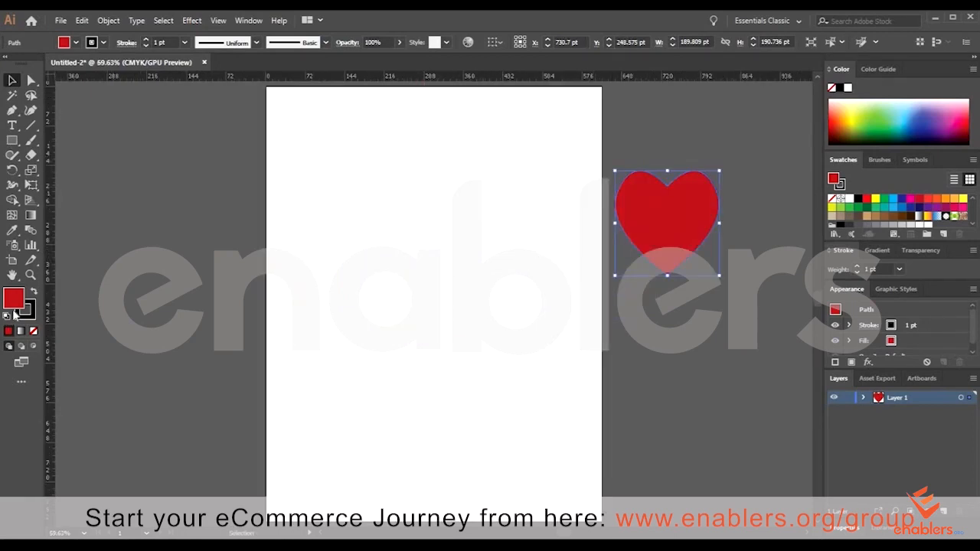
{"action": "left_click", "coordinate": [12, 125]}
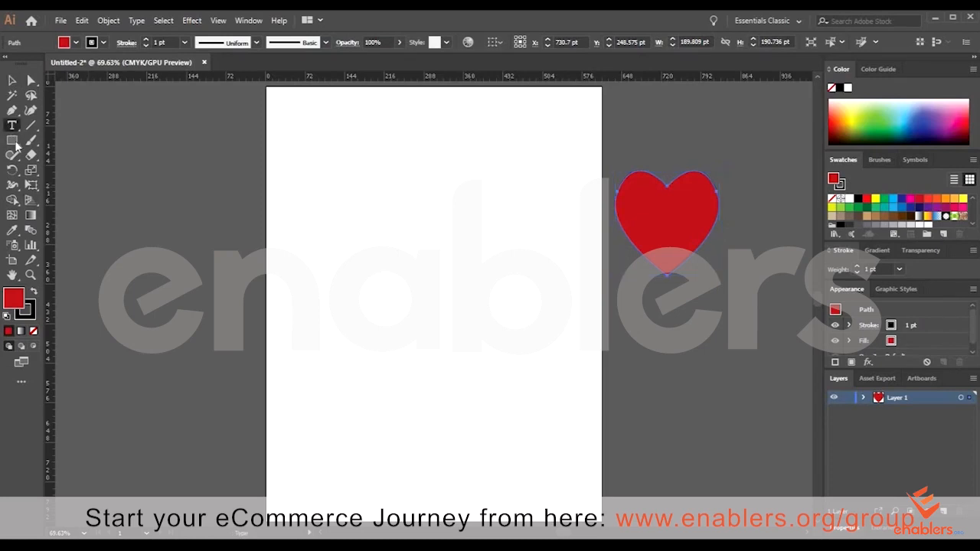
{"action": "left_click", "coordinate": [14, 141]}
{"action": "left_click", "coordinate": [13, 124]}
{"action": "left_click", "coordinate": [12, 112]}
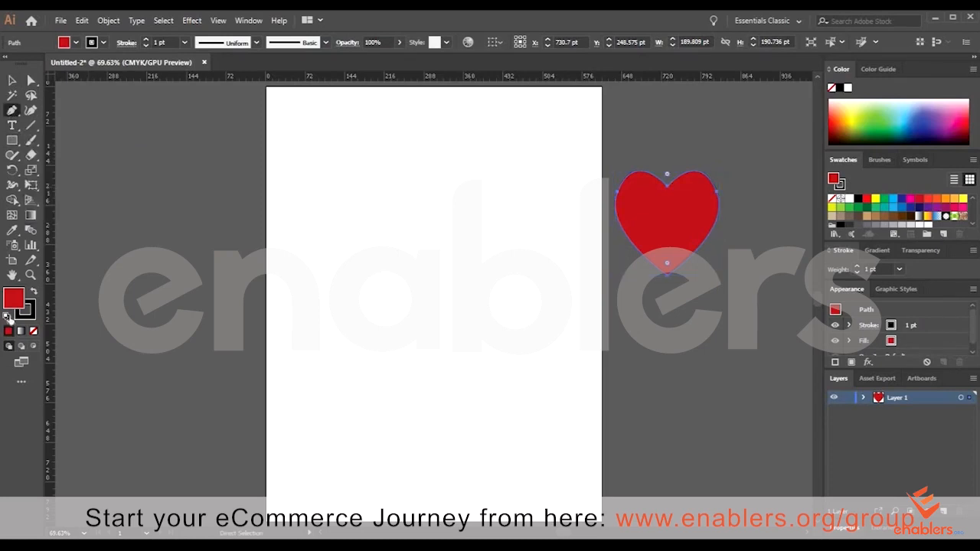
{"action": "key", "text": "d"}
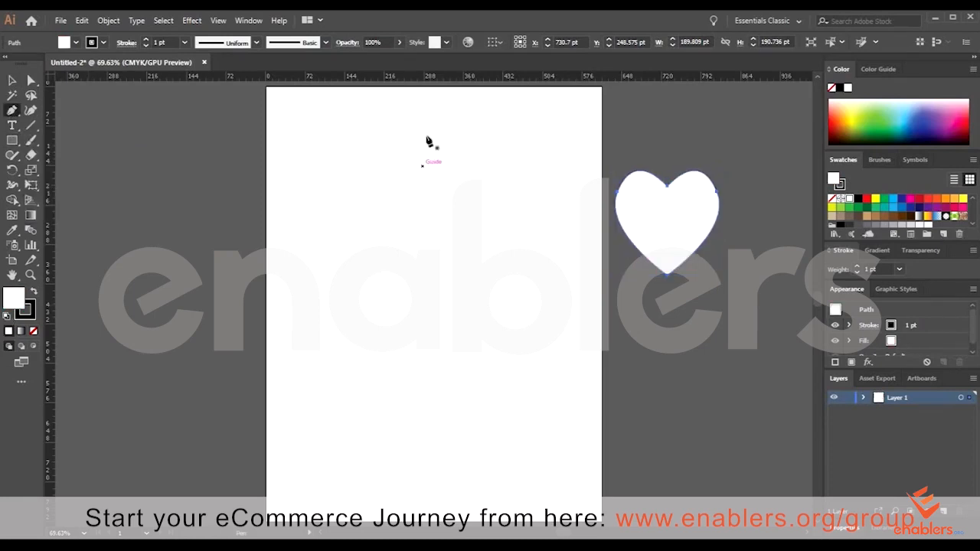
{"action": "key", "text": "ctrl+z"}
- Deselect the heart, show the guides, and move the extra vertical guide off the artboard to about X -158 pt
{"action": "left_click", "coordinate": [430, 335]}
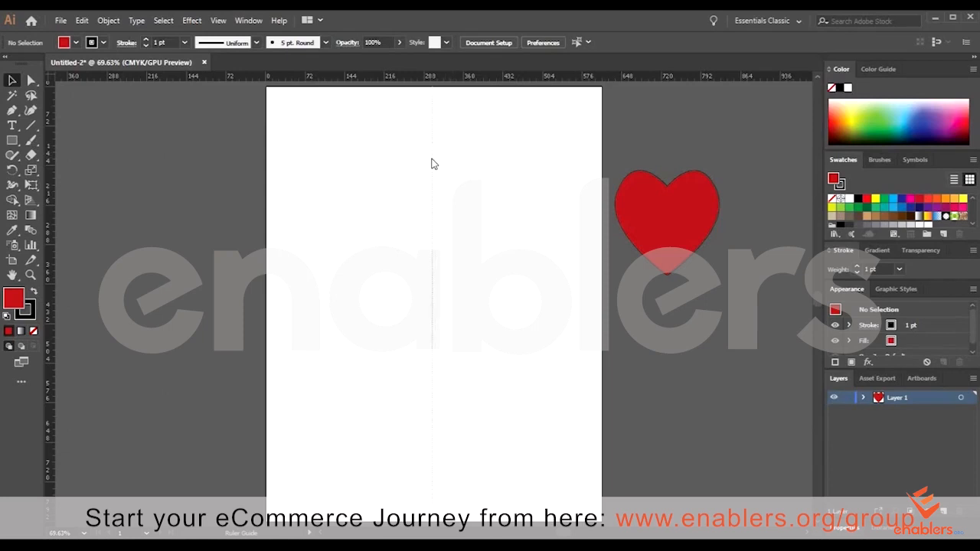
{"action": "right_click", "coordinate": [434, 160]}
{"action": "left_click", "coordinate": [504, 261]}
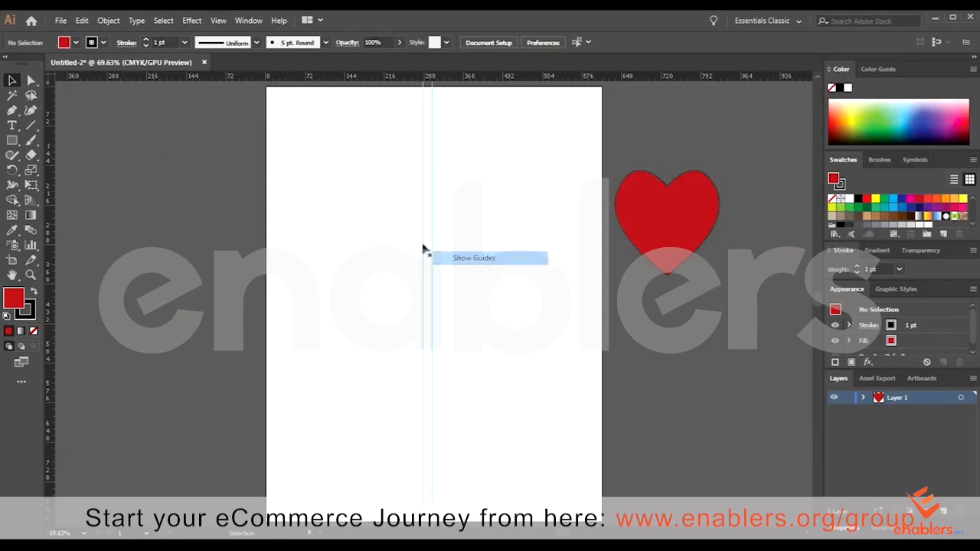
{"action": "left_click_drag", "start_coordinate": [422, 243], "coordinate": [44, 243]}
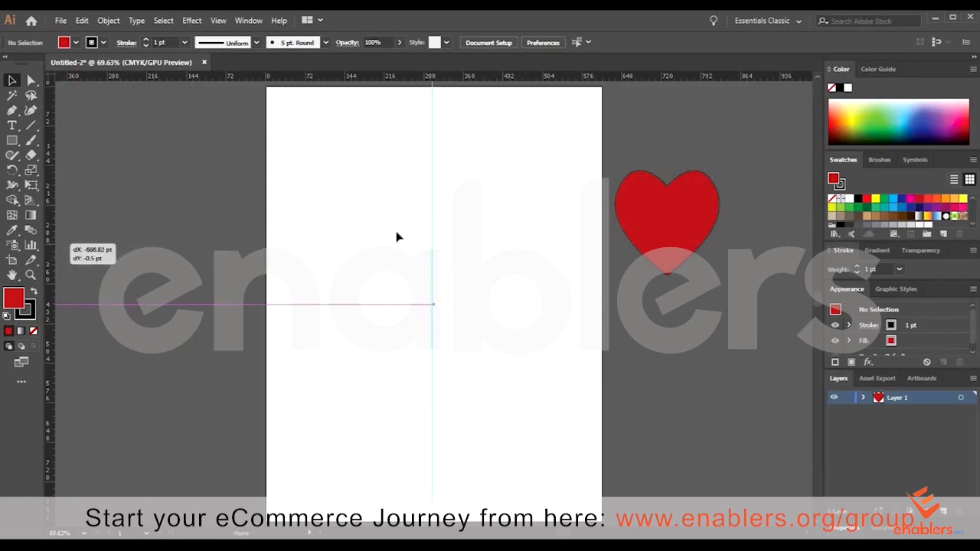
{"action": "left_click", "coordinate": [436, 227]}
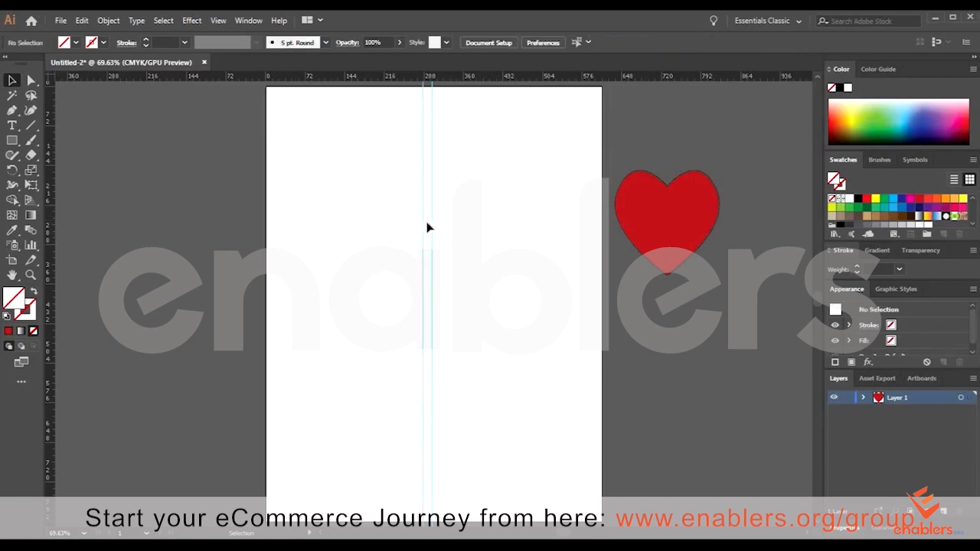
{"action": "left_click_drag", "start_coordinate": [178, 222], "coordinate": [183, 234]}
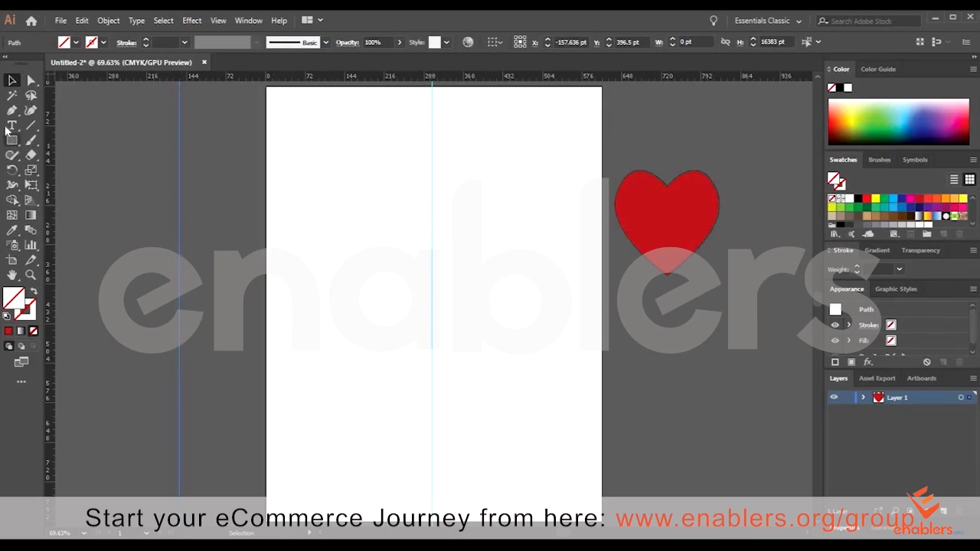
- Draw the left half of a diamond with the Pen tool, about 105 by 336 pt, starting and ending on the centre guide
{"action": "key", "text": "p"}
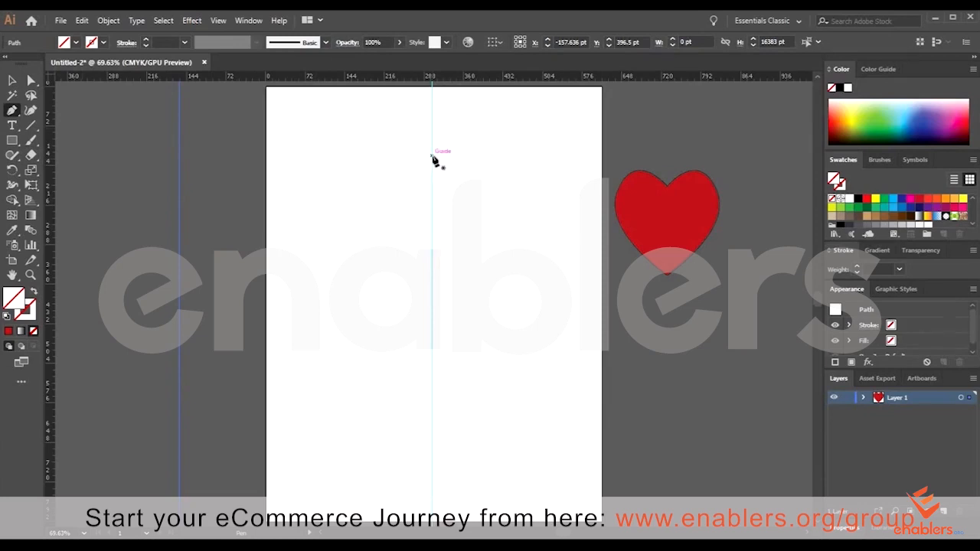
{"action": "left_click", "coordinate": [430, 156]}
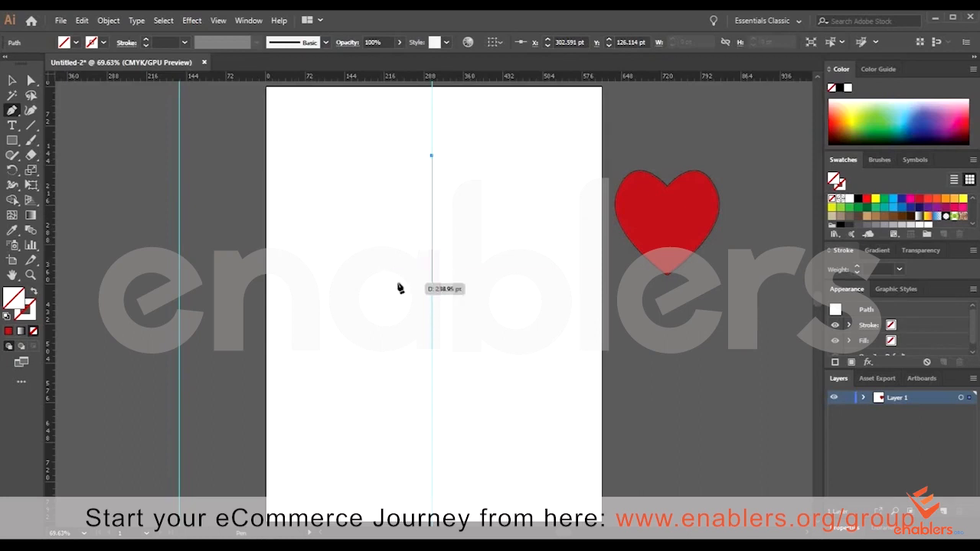
{"action": "left_click", "coordinate": [375, 250]}
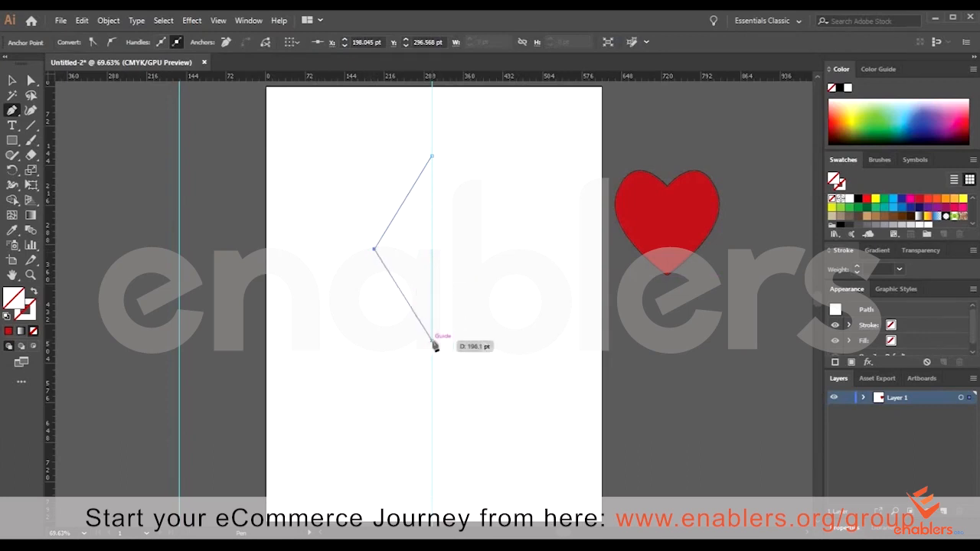
{"action": "left_click", "coordinate": [433, 344]}
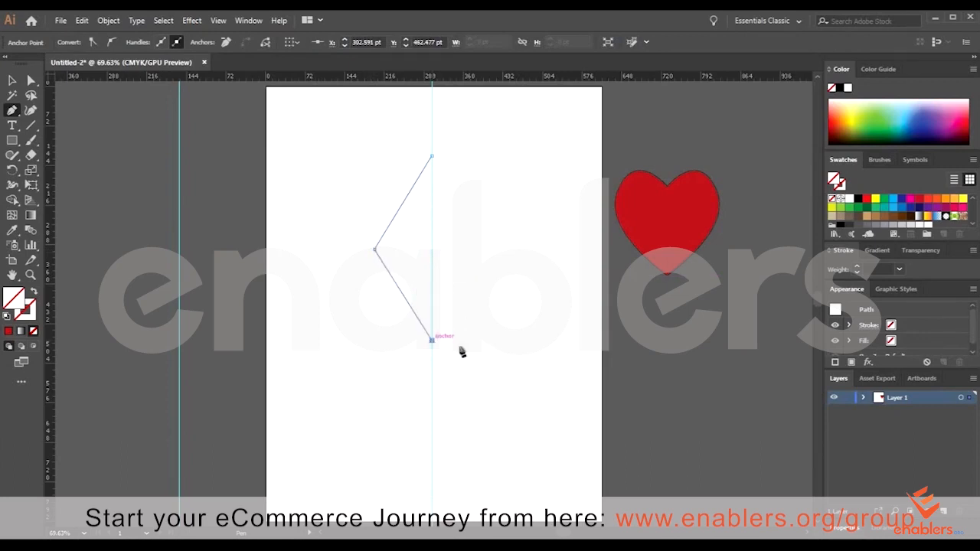
- Select the half-diamond path and apply the default white fill and 1 pt black stroke
{"action": "key", "text": "v"}
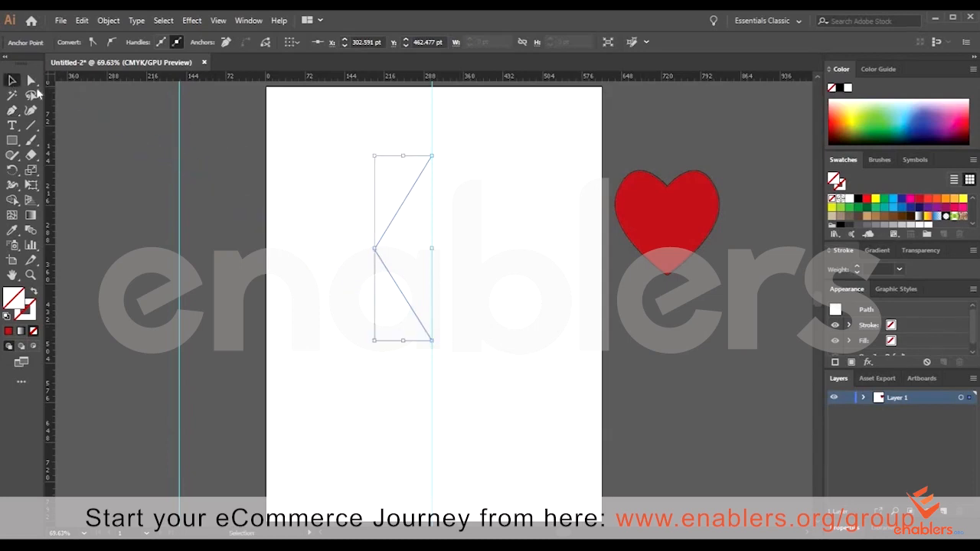
{"action": "left_click", "coordinate": [11, 82]}
{"action": "left_click", "coordinate": [364, 182]}
{"action": "left_click_drag", "start_coordinate": [360, 171], "coordinate": [446, 290]}
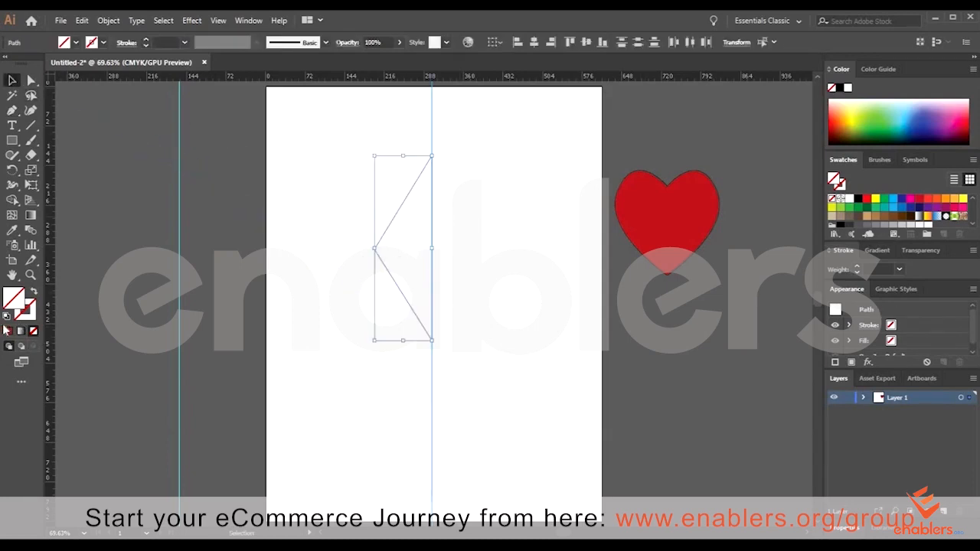
{"action": "left_click", "coordinate": [7, 317]}
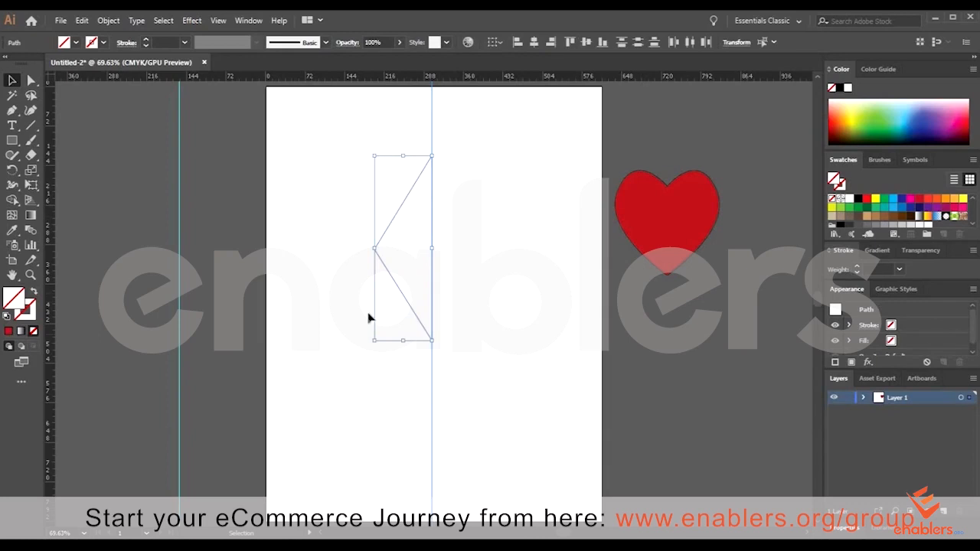
{"action": "left_click", "coordinate": [396, 239]}
{"action": "left_click", "coordinate": [388, 237]}
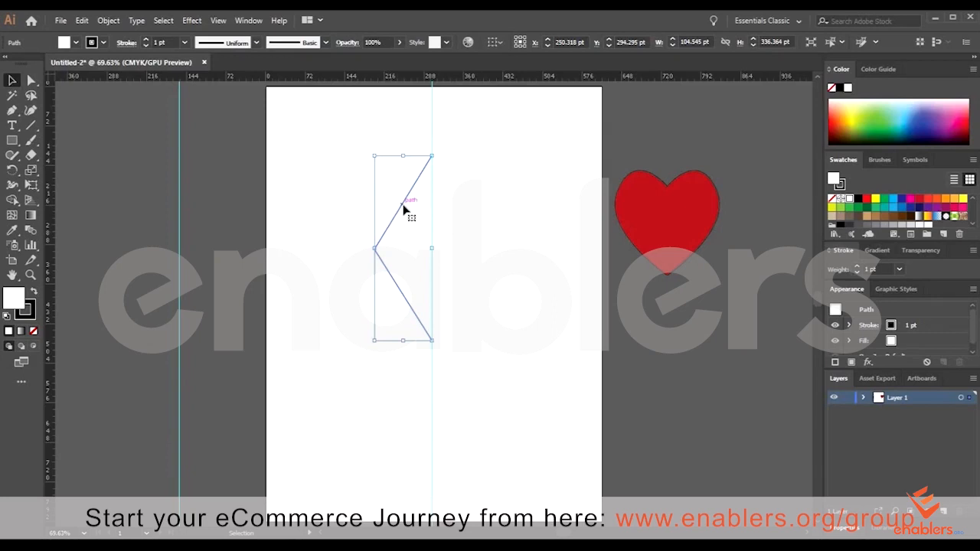
- Reflect a copy of the half-diamond across the vertical axis and place it opposite the original to form a diamond
{"action": "right_click", "coordinate": [405, 210]}
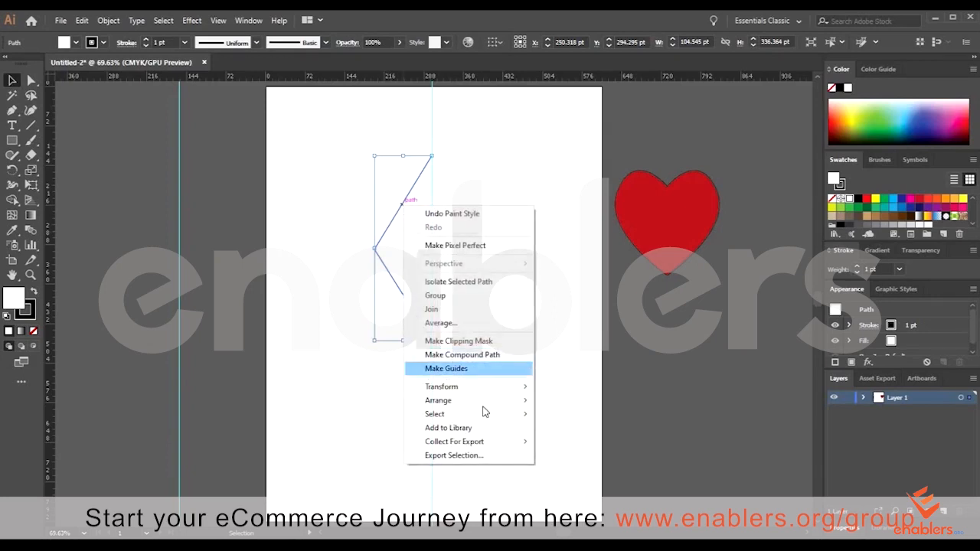
{"action": "mouse_move", "coordinate": [506, 386]}
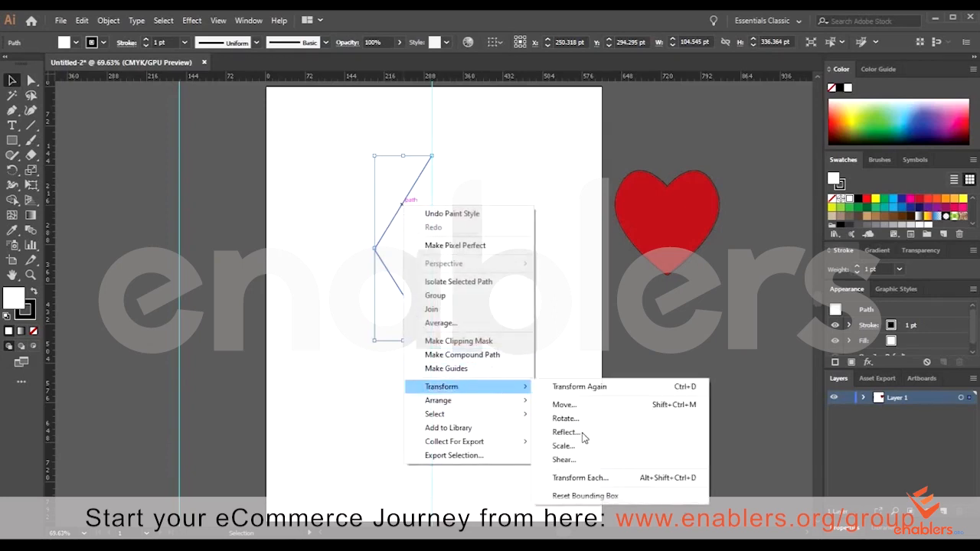
{"action": "left_click", "coordinate": [583, 433]}
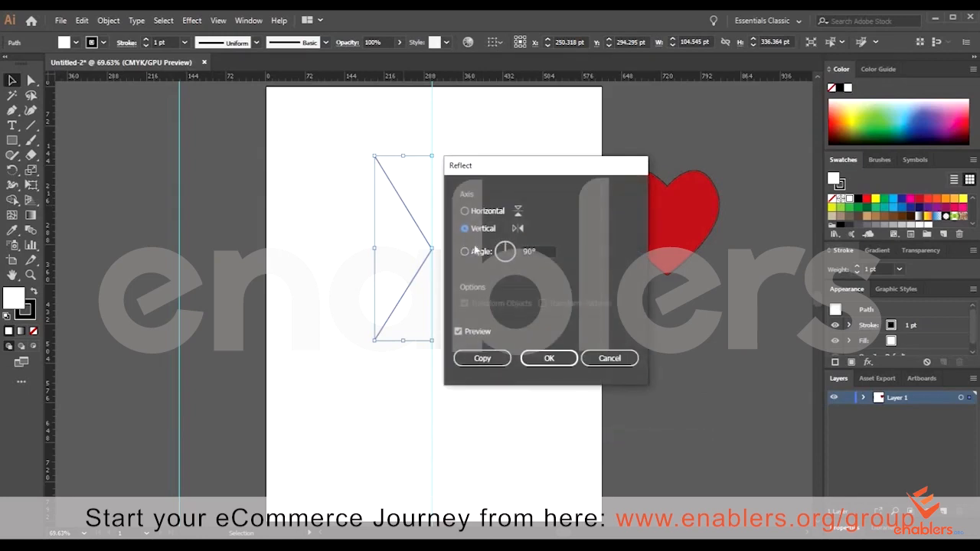
{"action": "left_click", "coordinate": [494, 361]}
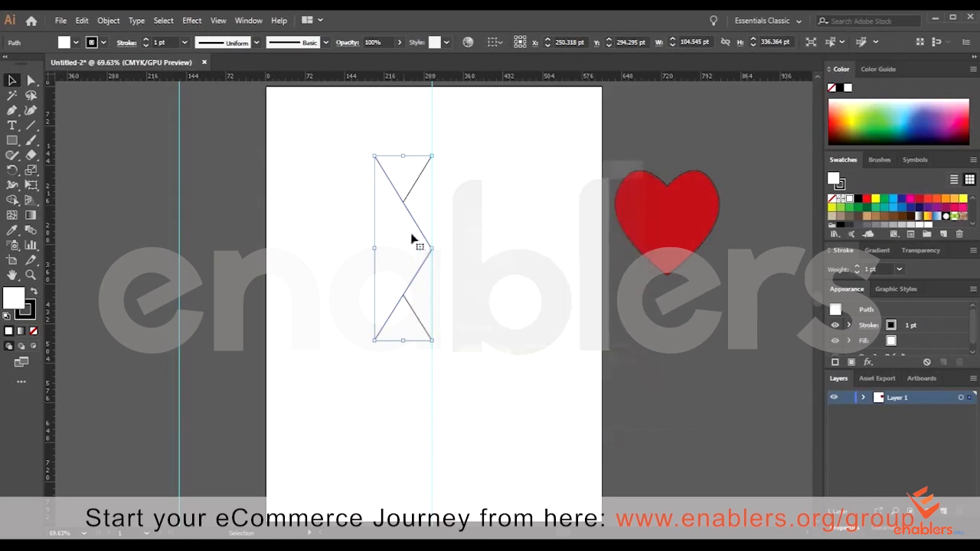
{"action": "left_click_drag", "start_coordinate": [433, 243], "coordinate": [522, 220]}
{"action": "left_click", "coordinate": [532, 232]}
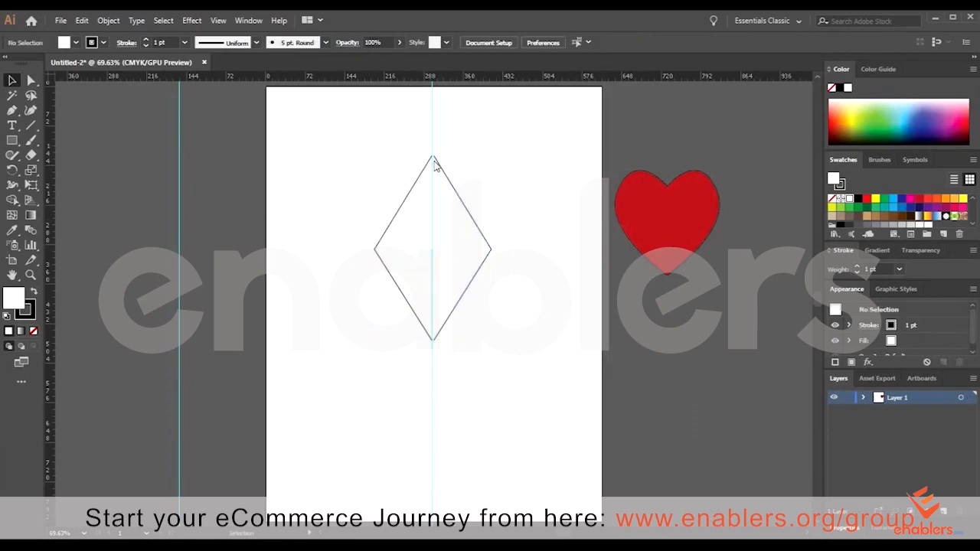
- Hide the guides and move the diamond's right half to about X 355 pt so its top end meets the left half
{"action": "right_click", "coordinate": [434, 163]}
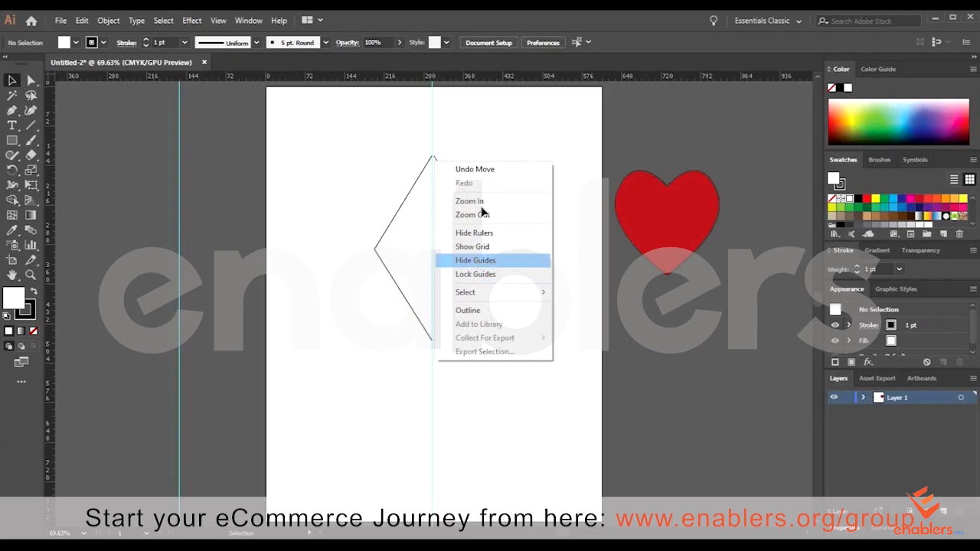
{"action": "left_click", "coordinate": [475, 260]}
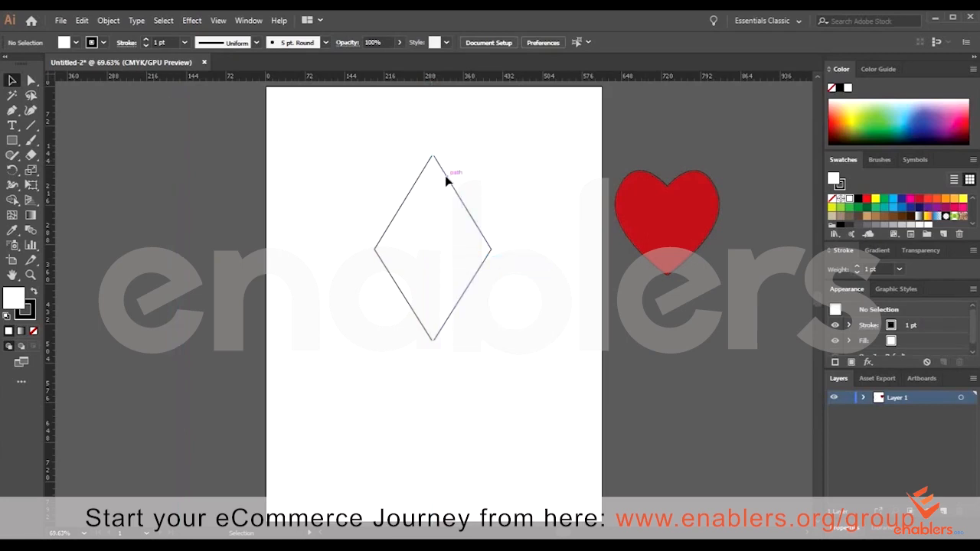
{"action": "left_click", "coordinate": [448, 173]}
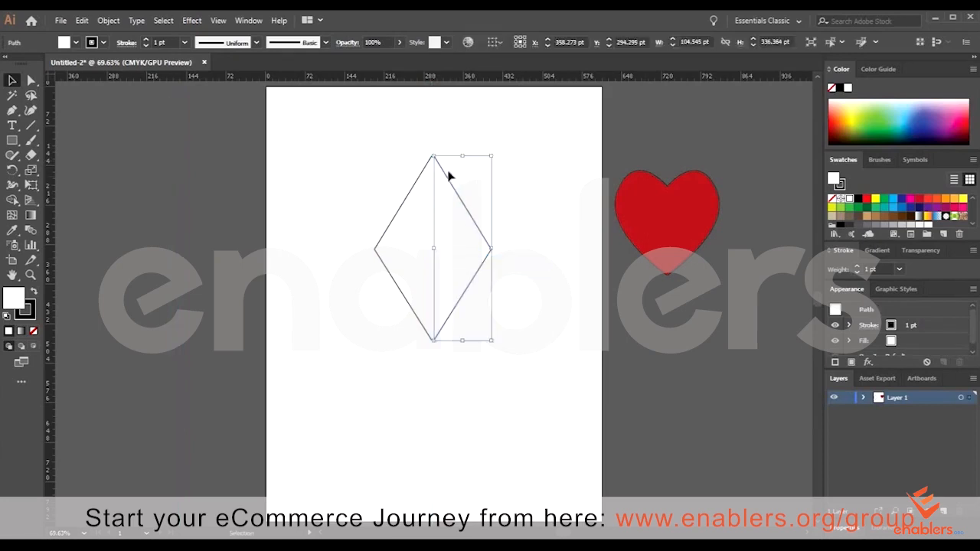
{"action": "key", "text": "ctrl+shift+a"}
{"action": "key", "text": "z"}
{"action": "left_click_drag", "start_coordinate": [433, 158], "coordinate": [461, 206]}
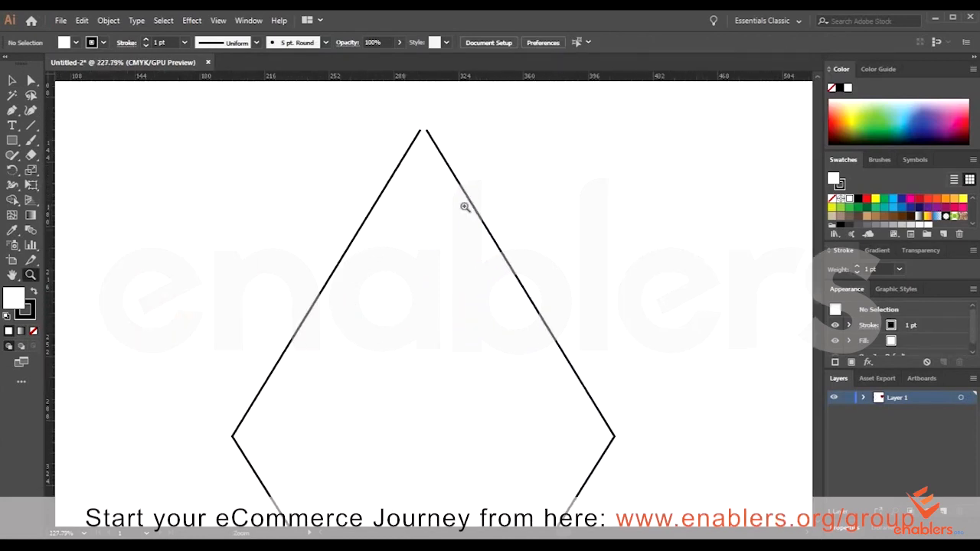
{"action": "key", "text": "v"}
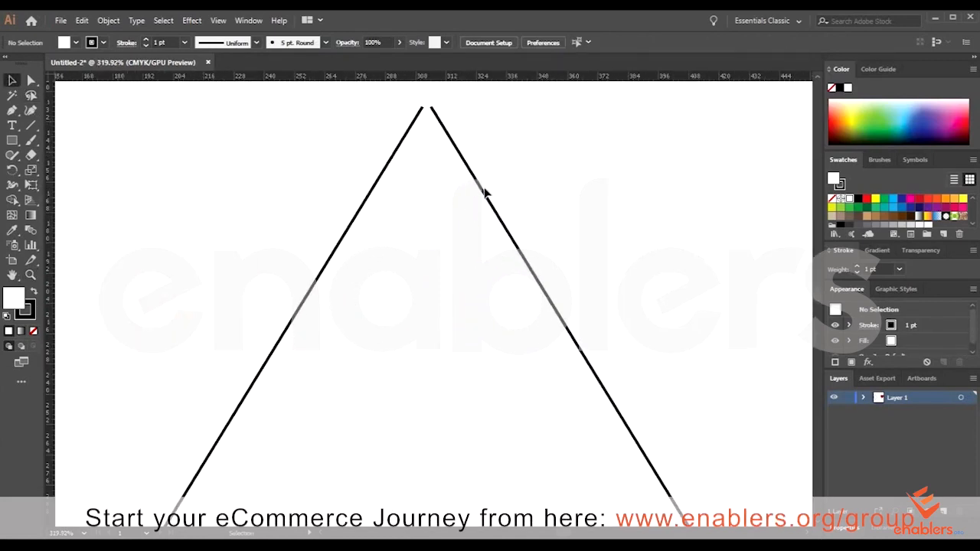
{"action": "left_click_drag", "start_coordinate": [477, 189], "coordinate": [472, 190]}
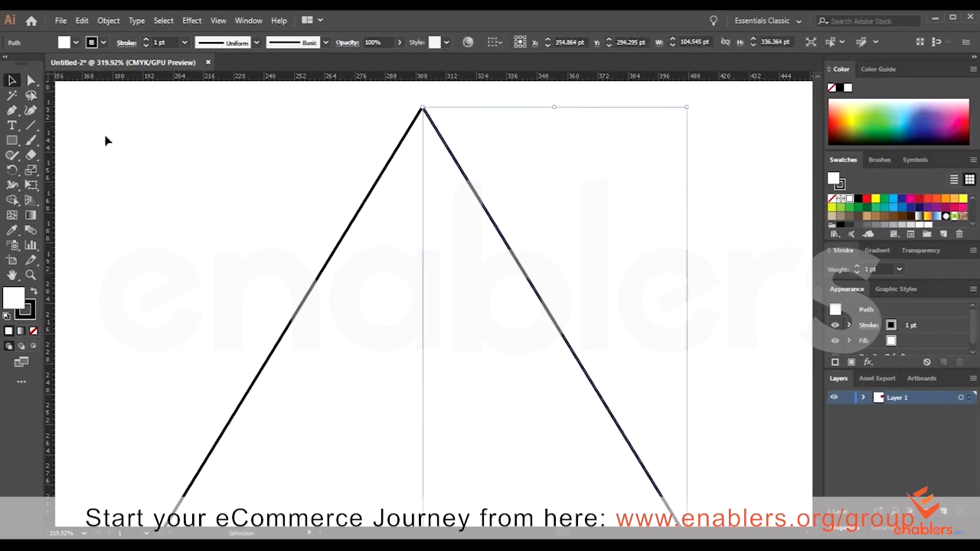
- Select the two overlapping end anchors at the diamond's top tip, average them, and join them into one point
{"action": "key", "text": "a"}
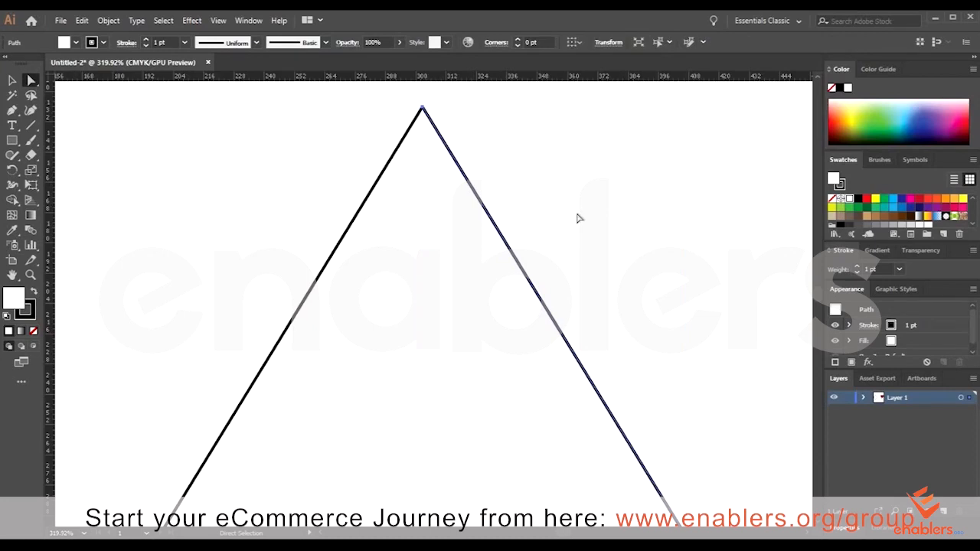
{"action": "left_click", "coordinate": [613, 249]}
{"action": "scroll", "coordinate": [394, 149], "scroll_direction": "up", "scroll_amount": 2}
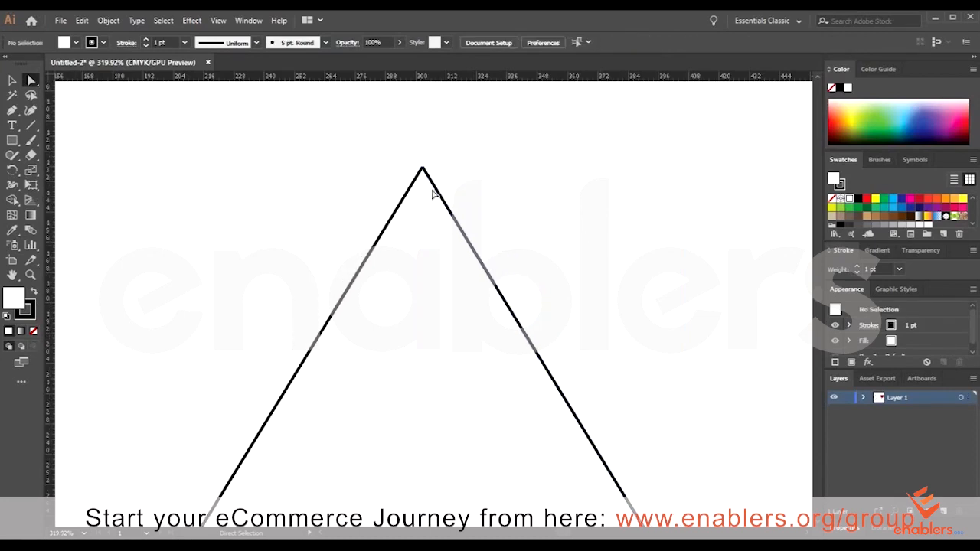
{"action": "left_click", "coordinate": [421, 172]}
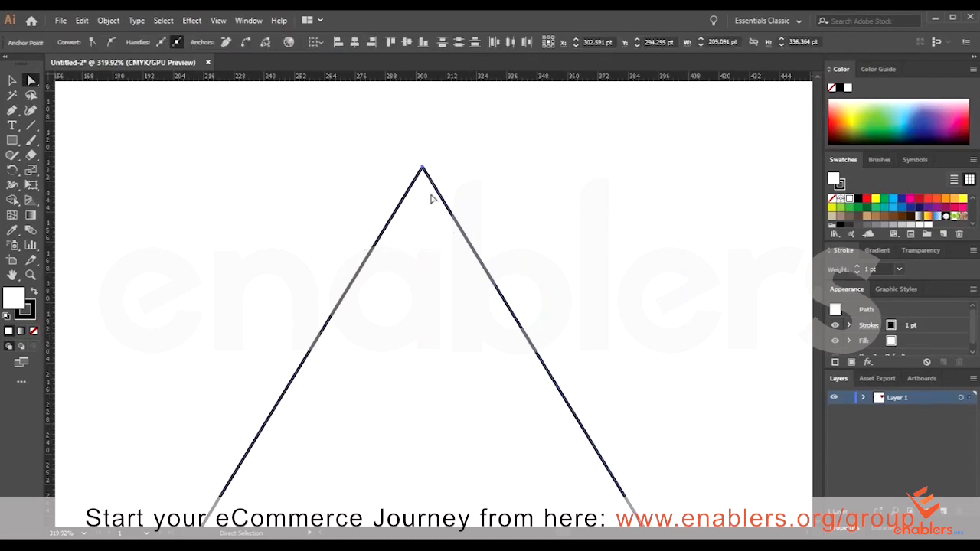
{"action": "right_click", "coordinate": [433, 196]}
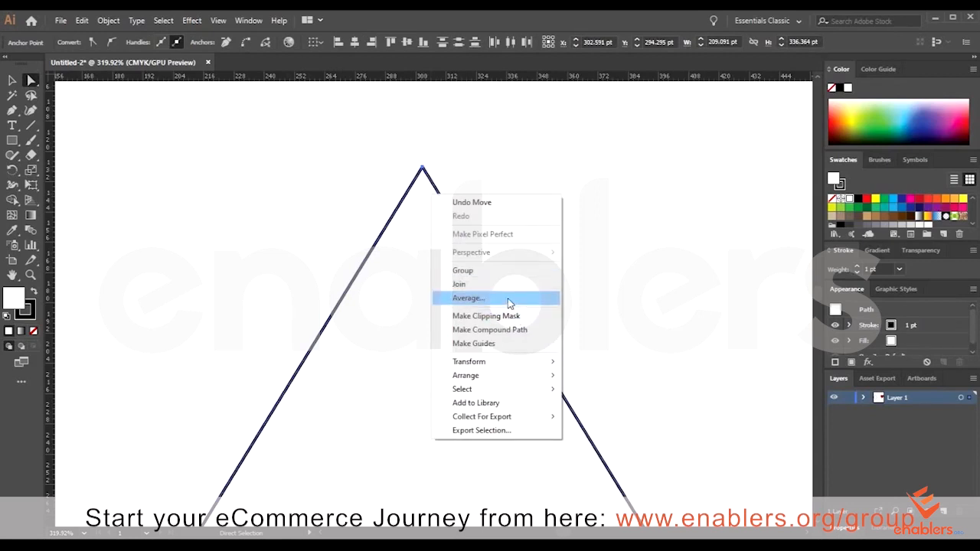
{"action": "left_click", "coordinate": [508, 300]}
{"action": "key", "text": "Return"}
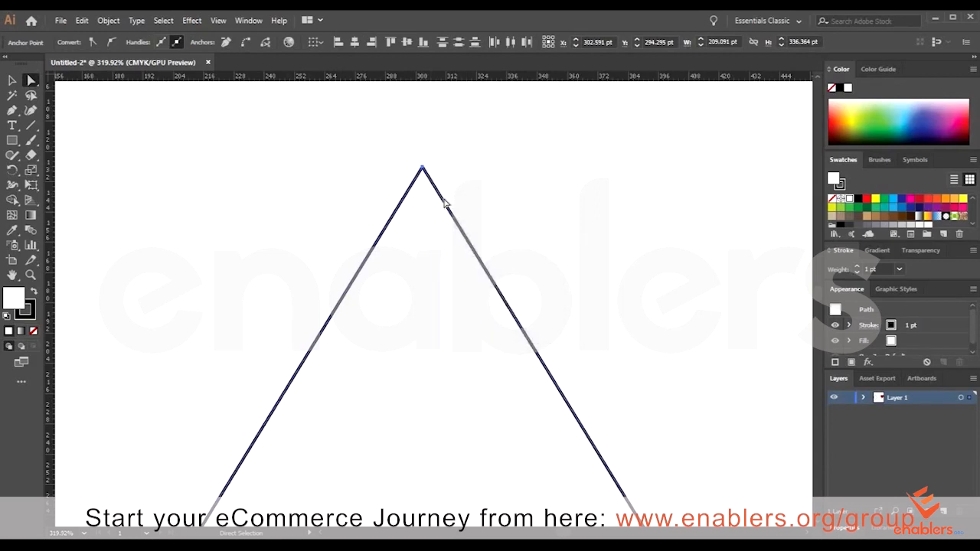
{"action": "right_click", "coordinate": [444, 205]}
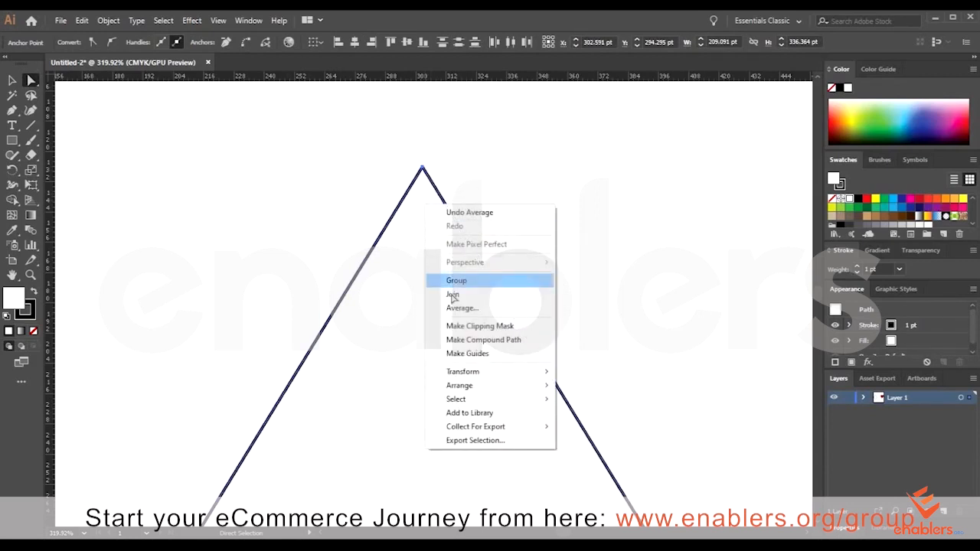
{"action": "left_click", "coordinate": [467, 294]}
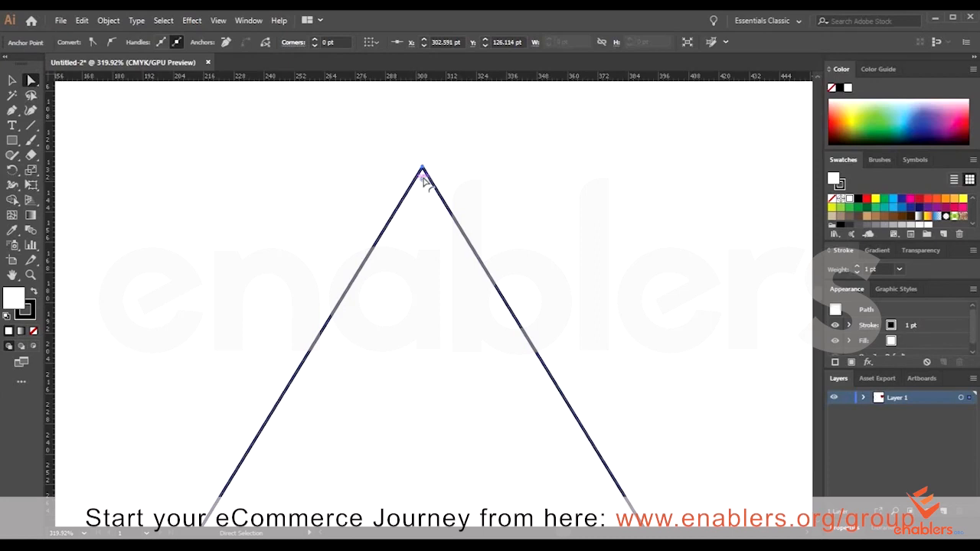
- Try rounding the diamond's joined top corner to about 15 pt and moving its anchor, undoing each change
{"action": "left_click_drag", "start_coordinate": [421, 188], "coordinate": [513, 181]}
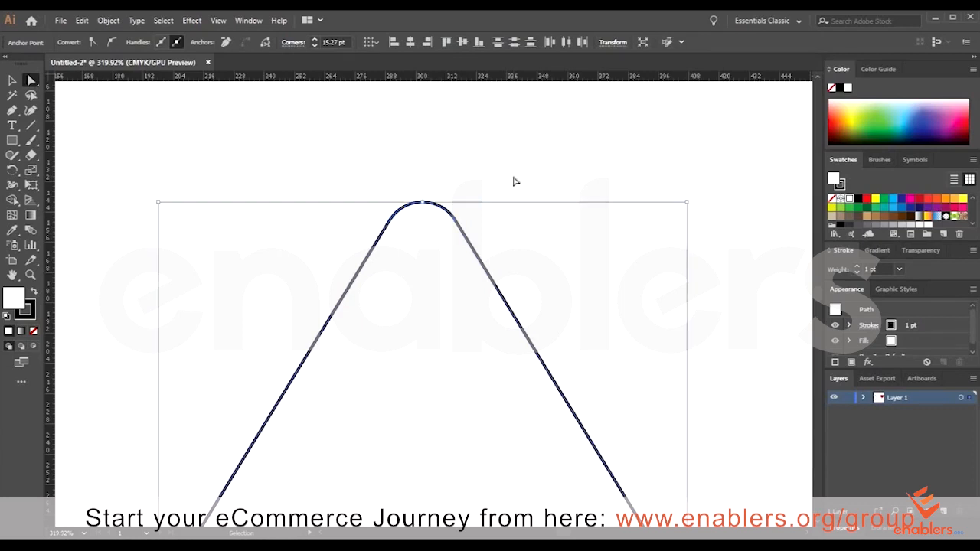
{"action": "key", "text": "ctrl+z"}
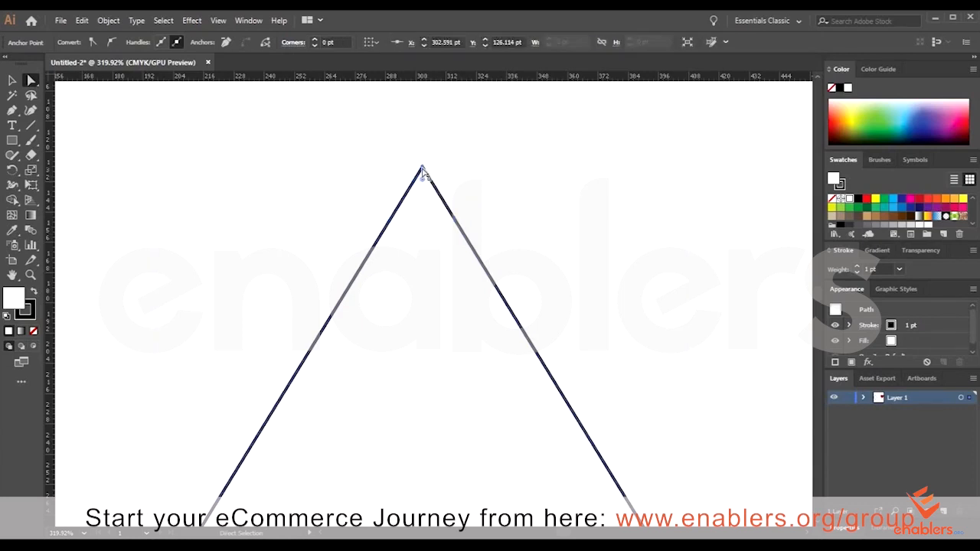
{"action": "left_click_drag", "start_coordinate": [421, 168], "coordinate": [458, 154]}
{"action": "key", "text": "ctrl+z"}
- Select the two overlapping end anchors at the diamond's bottom tip, average them on both axes, join them, and deselect the path
{"action": "scroll", "coordinate": [410, 357], "scroll_direction": "down", "scroll_amount": 6}
{"action": "scroll", "coordinate": [425, 345], "scroll_direction": "down", "scroll_amount": 15}
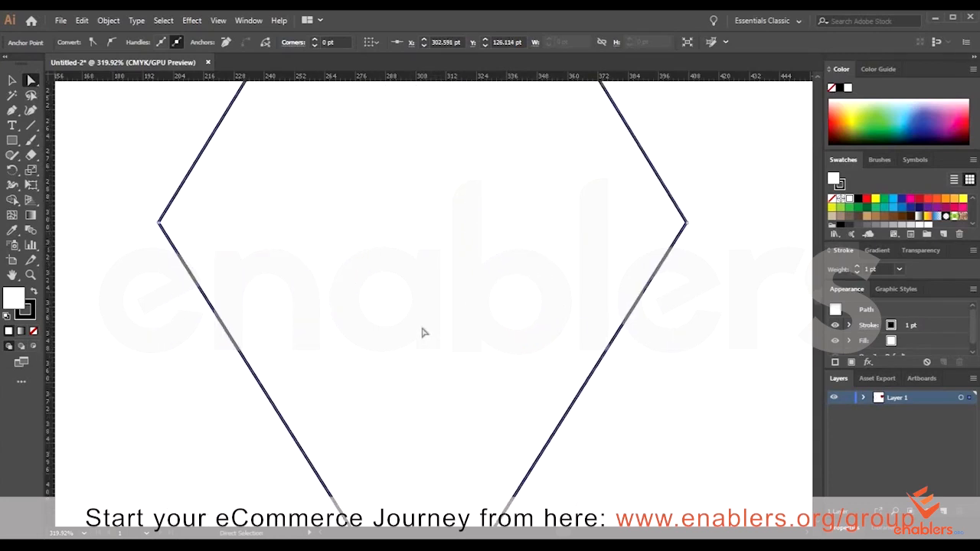
{"action": "left_click", "coordinate": [415, 339]}
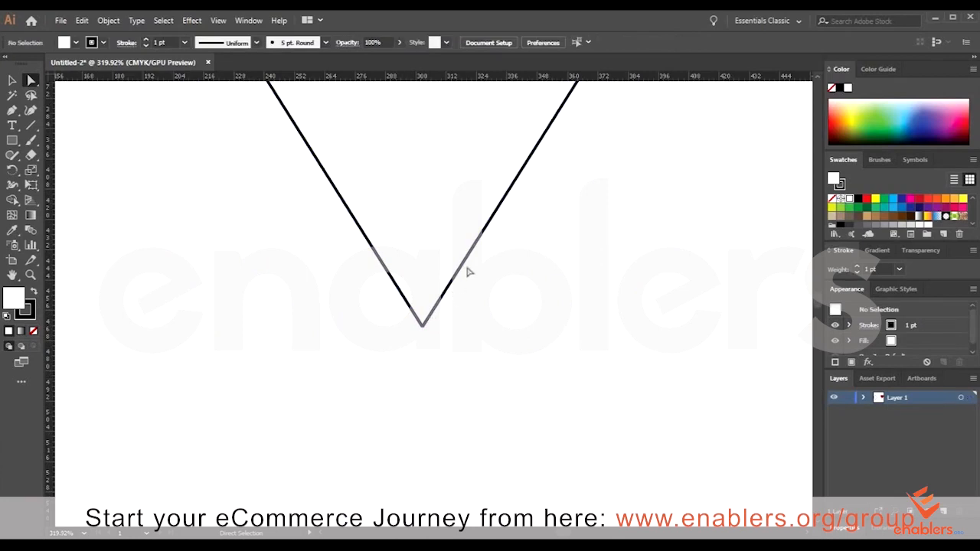
{"action": "left_click", "coordinate": [427, 329]}
{"action": "right_click", "coordinate": [433, 342]}
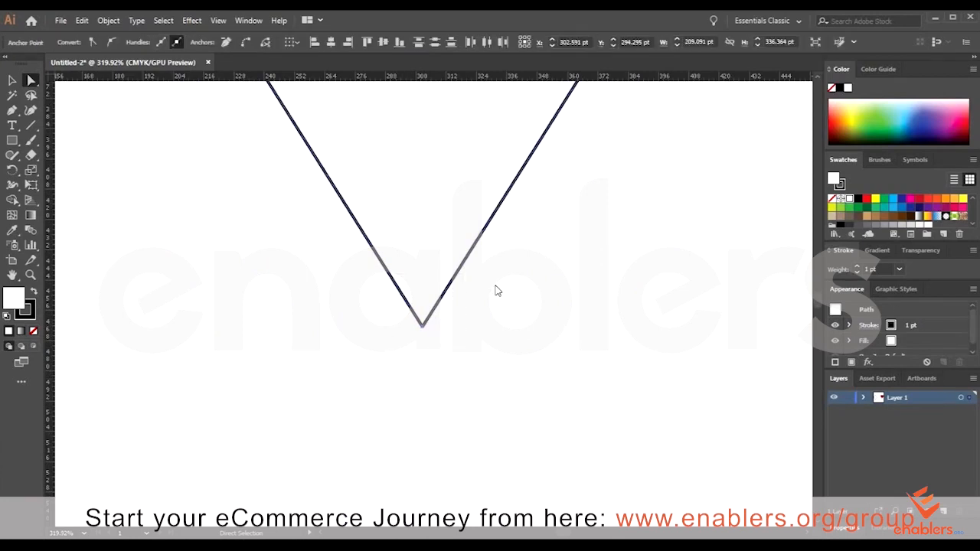
{"action": "key", "text": "Return"}
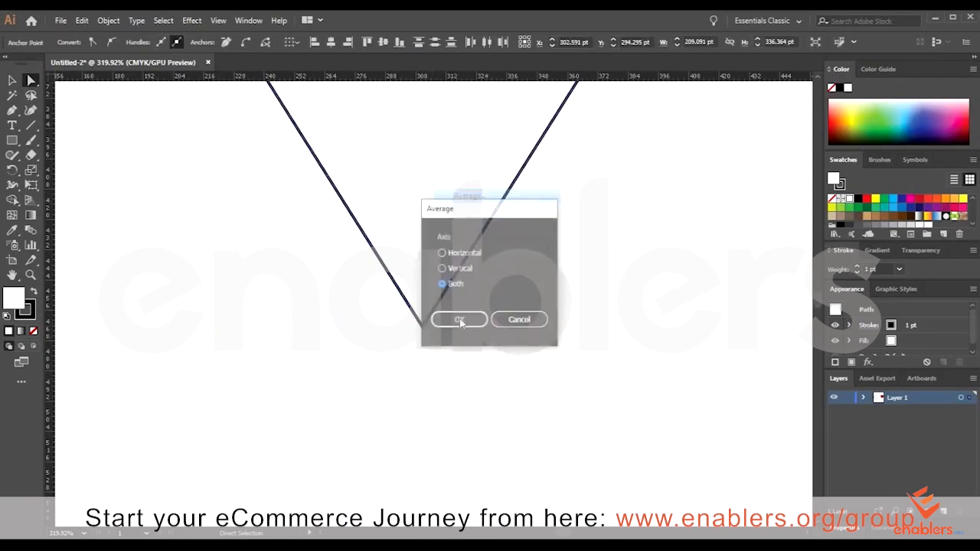
{"action": "left_click", "coordinate": [460, 324]}
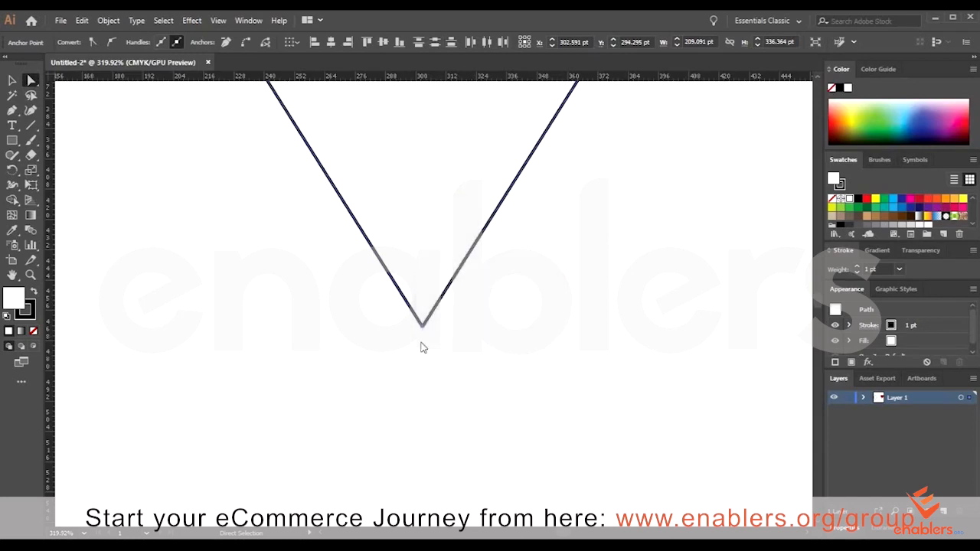
{"action": "right_click", "coordinate": [420, 347]}
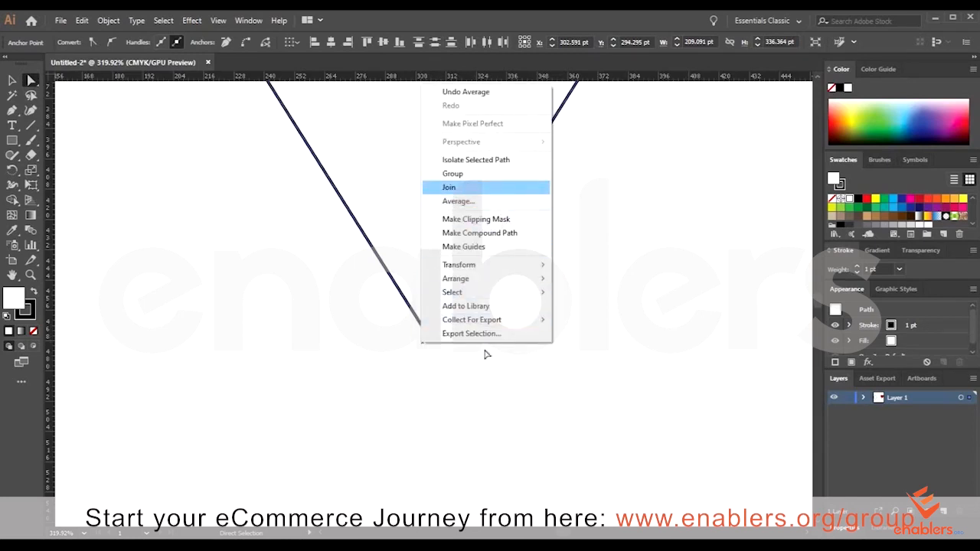
{"action": "left_click", "coordinate": [462, 187]}
{"action": "left_click", "coordinate": [437, 325]}
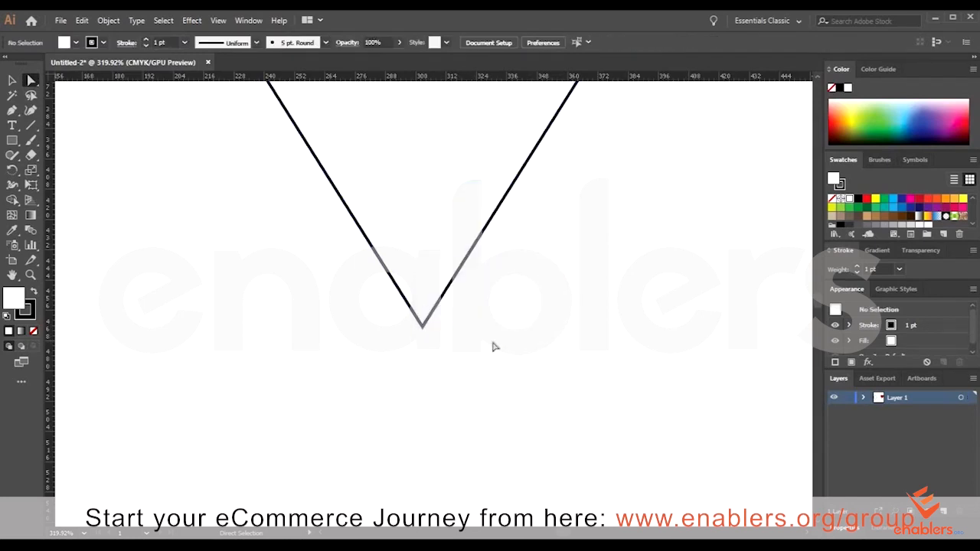
- Try moving the whole joined diamond on the artboard and undo the move
{"action": "key", "text": "ctrl+0"}
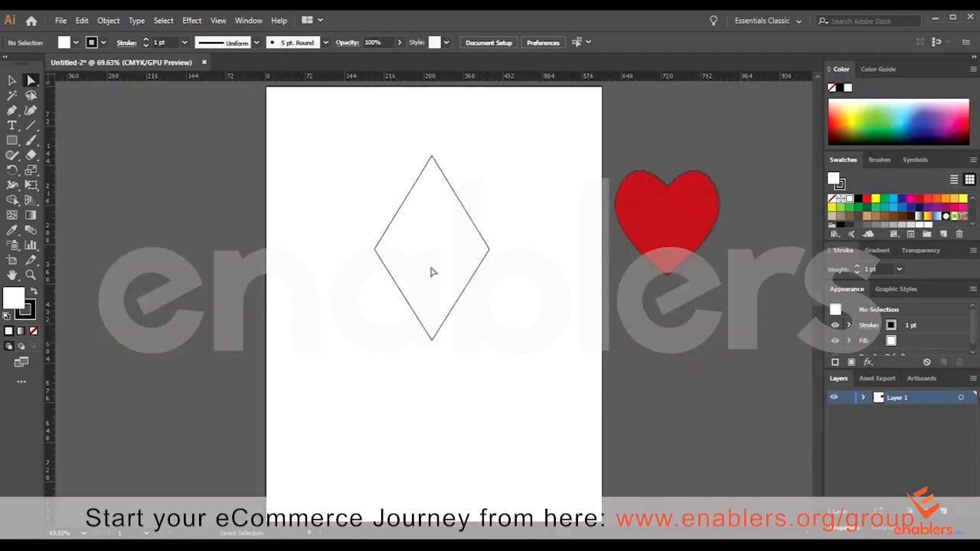
{"action": "left_click_drag", "start_coordinate": [434, 252], "coordinate": [409, 219]}
{"action": "key", "text": "ctrl+z"}
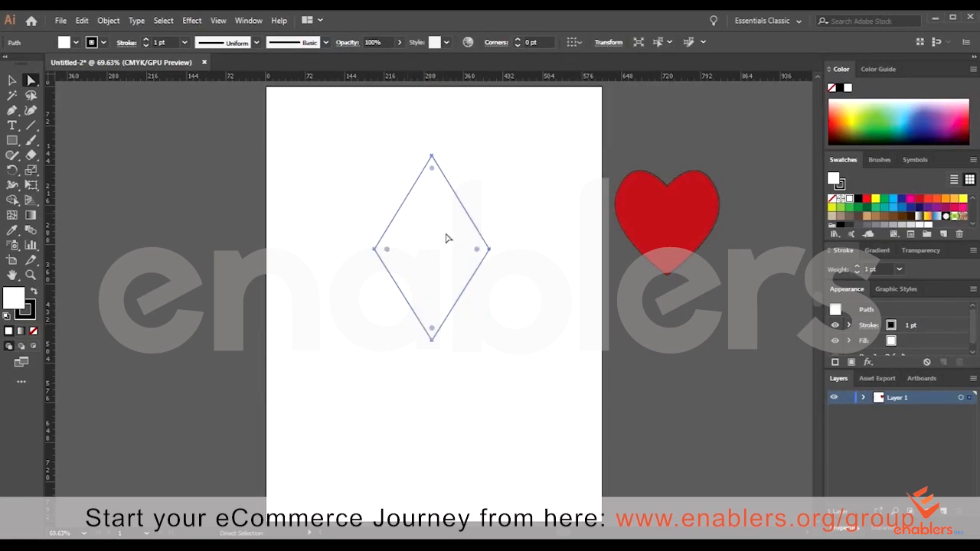